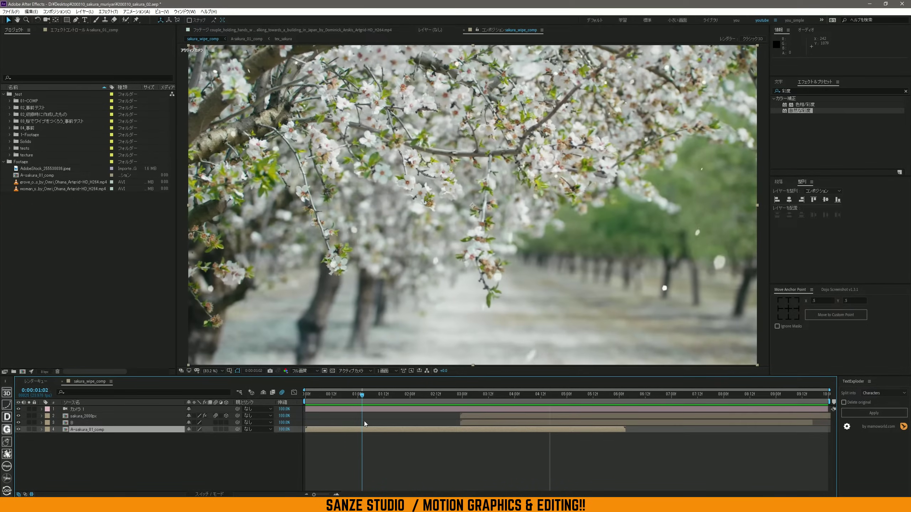
# - Open the A-sakura_01_comp composition and preview its almond-blossom footage
pyautogui.click(45, 155)
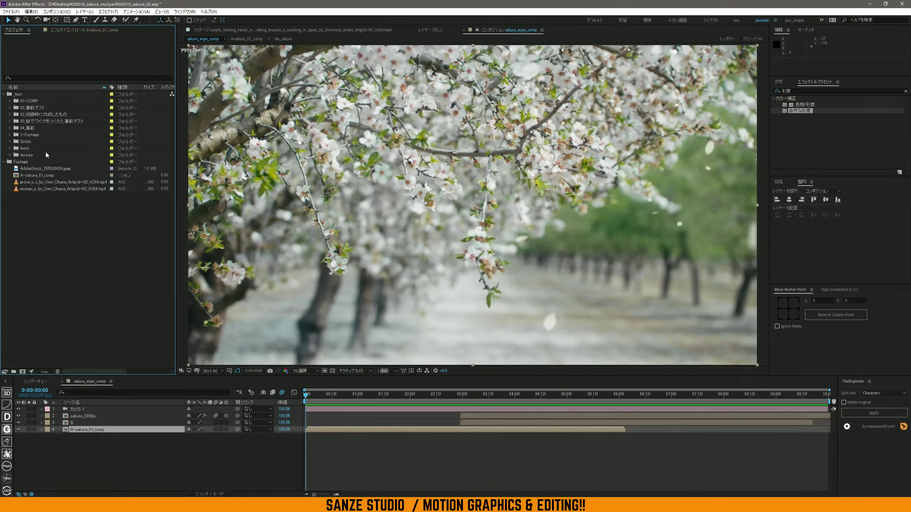
pyautogui.click(3, 94)
pyautogui.doubleClick(37, 114)
pyautogui.press('space')
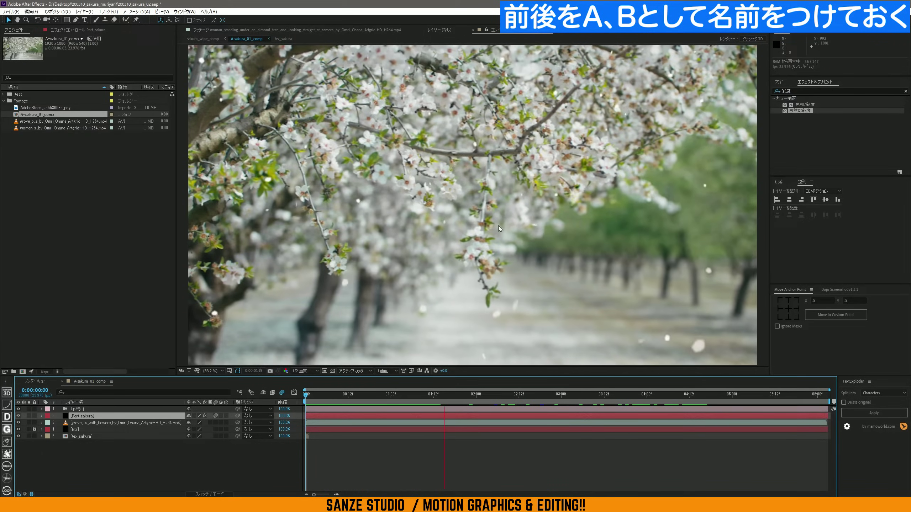
# - Toggle layer 2's visibility off and on, re-preview, and scrub back near the start
pyautogui.click(18, 416)
pyautogui.click(18, 417)
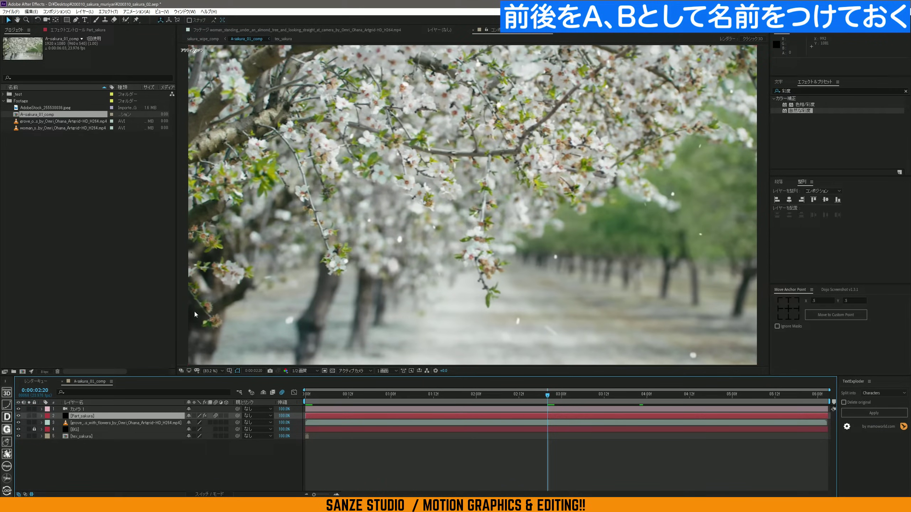
pyautogui.press('space')
pyautogui.moveTo(391, 393); pyautogui.dragTo(305, 393)
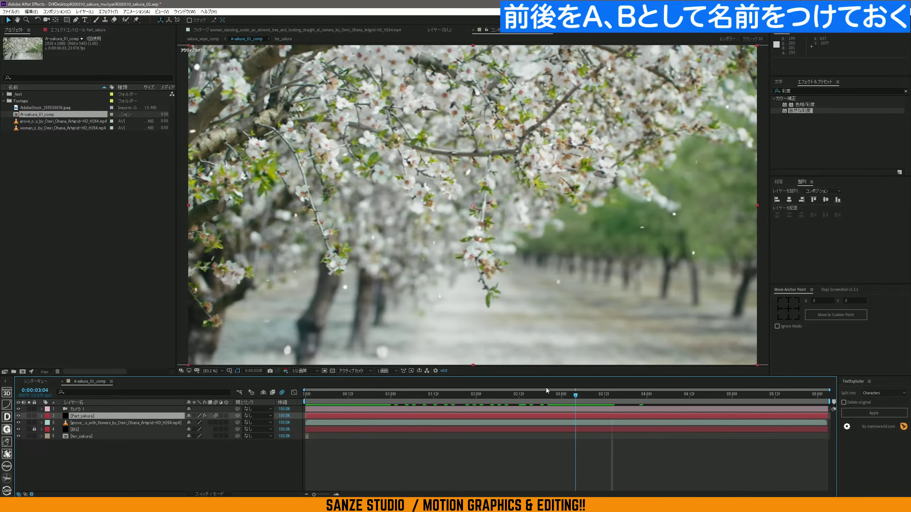
# - Browse the grove clip and A-sakura_01_comp in the Project panel and bring up its menu
pyautogui.click(63, 121)
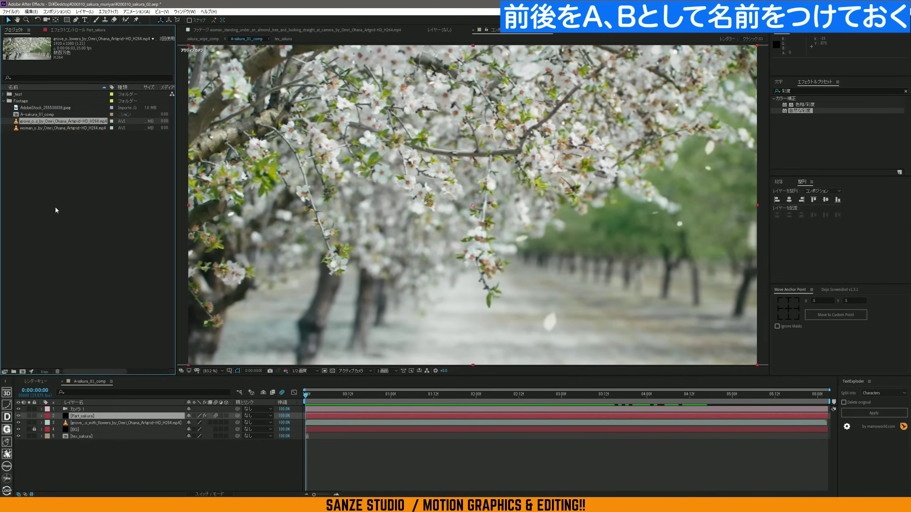
pyautogui.rightClick(40, 174)
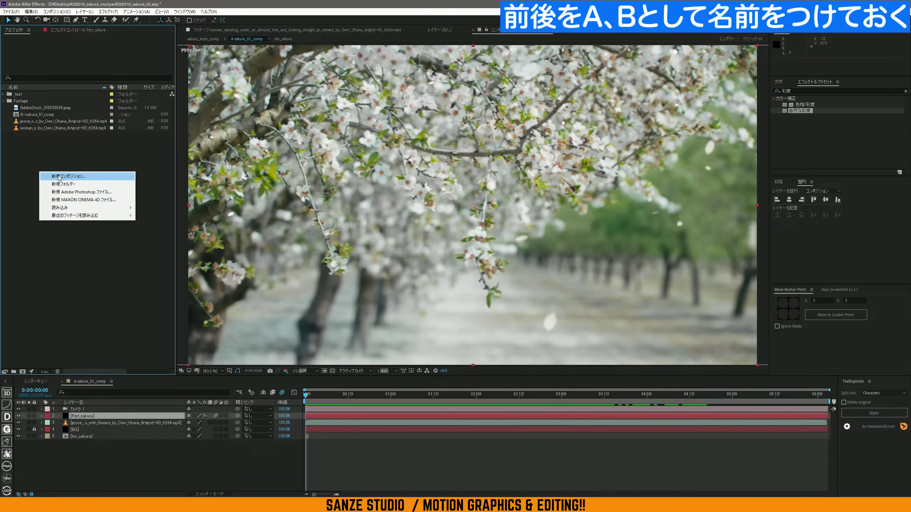
pyautogui.click(32, 115)
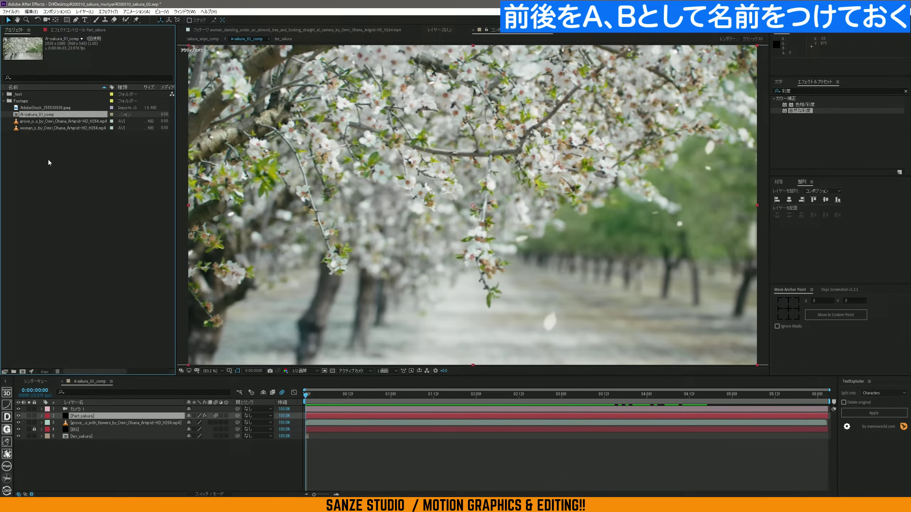
pyautogui.click(31, 158)
pyautogui.click(39, 117)
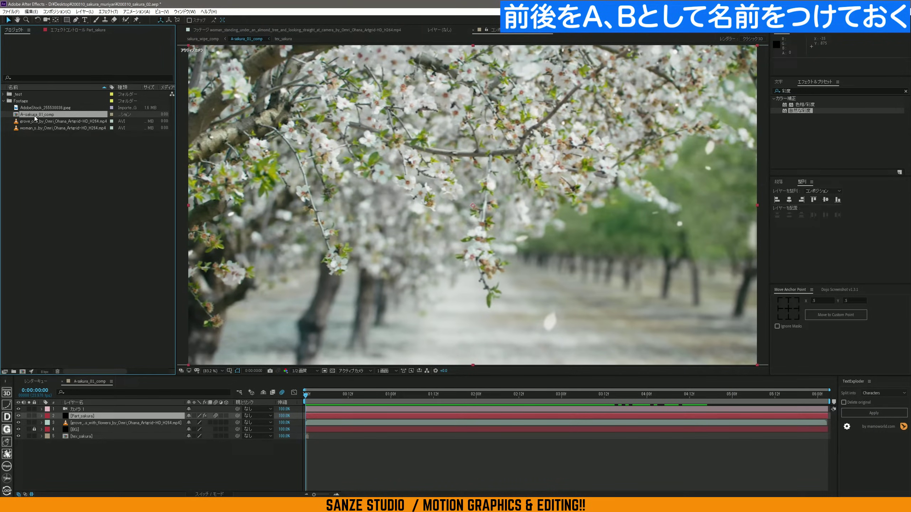
pyautogui.click(35, 139)
pyautogui.click(38, 115)
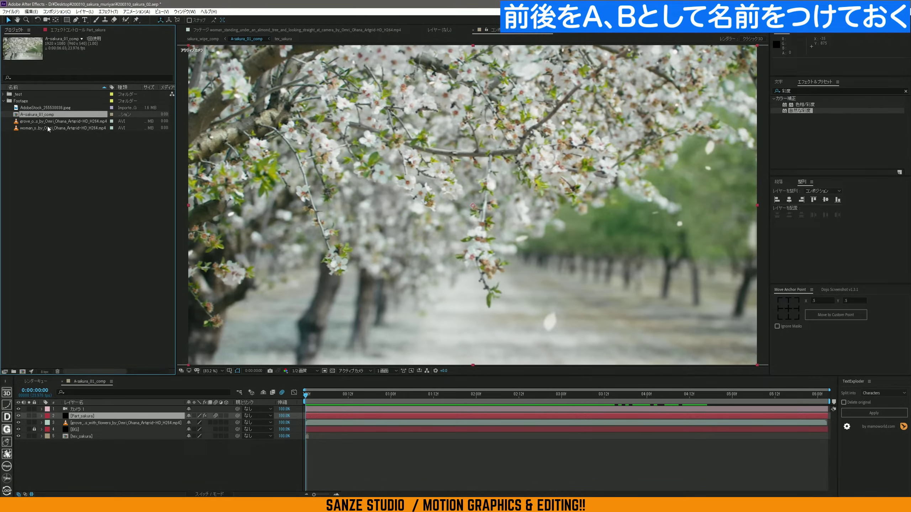
pyautogui.rightClick(28, 163)
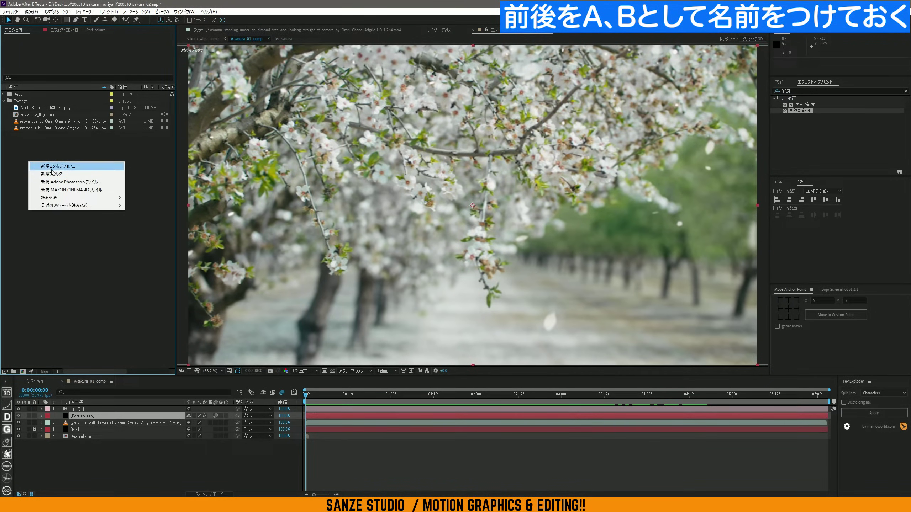
# - Create a new empty composition named B_woman
pyautogui.click(53, 167)
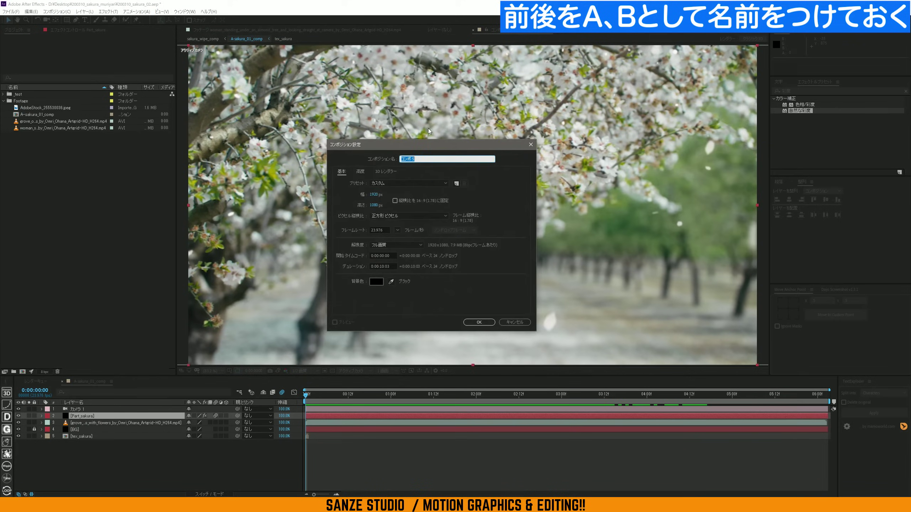
pyautogui.write('B_woman')
pyautogui.press('Return')
# - Move B_woman and A-sakura_01_comp into a new folder named COMP
pyautogui.moveTo(17, 102)
pyautogui.mouseDown()
pyautogui.moveTo(26, 108)
pyautogui.moveTo(18, 381)
pyautogui.moveTo(14, 371)
pyautogui.mouseUp()
pyautogui.keyDown('ctrl'); pyautogui.click(29, 114); pyautogui.keyUp('ctrl')
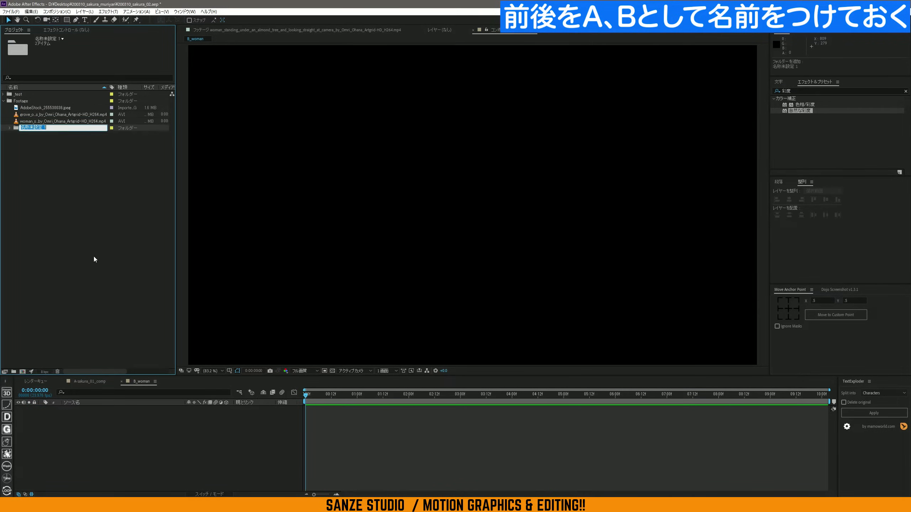
pyautogui.write('COMP')
pyautogui.click(100, 143)
pyautogui.click(3, 121)
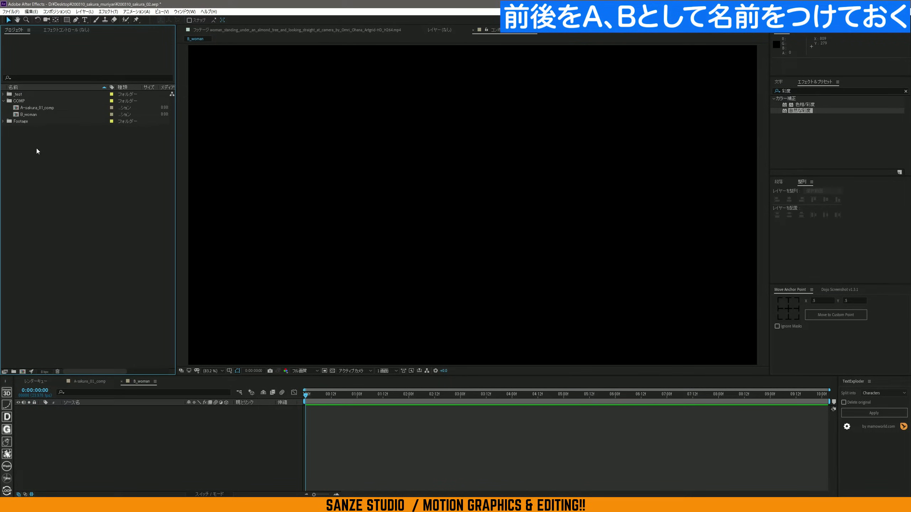
pyautogui.doubleClick(39, 108)
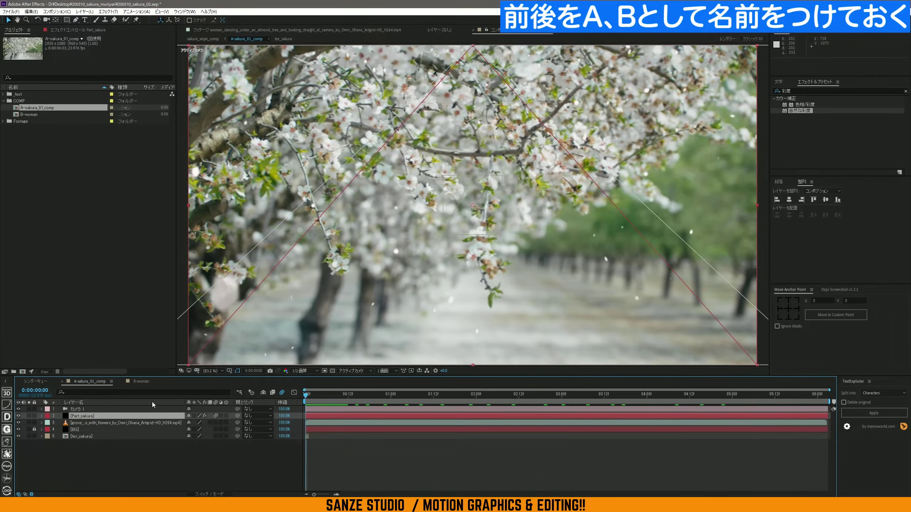
# - Open the B-woman composition and add the woman clip from Footage as a layer
pyautogui.press('space')
pyautogui.doubleClick(35, 114)
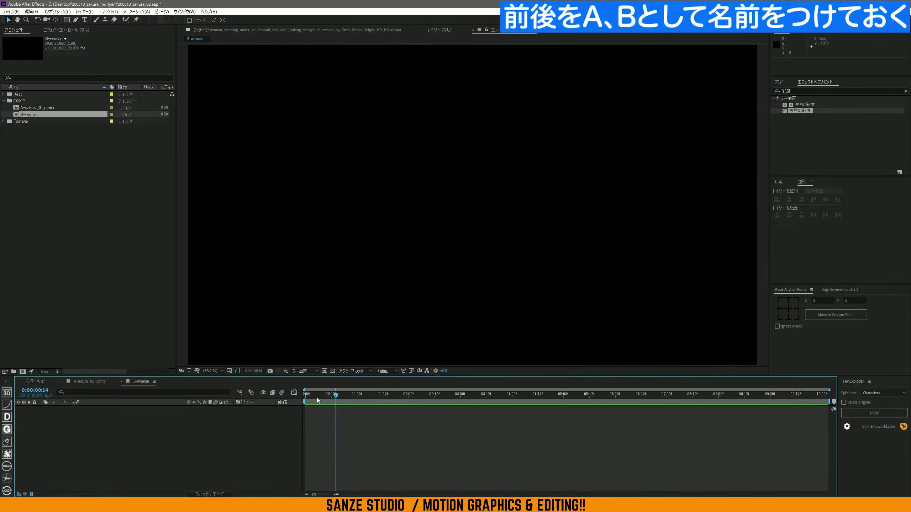
pyautogui.click(4, 122)
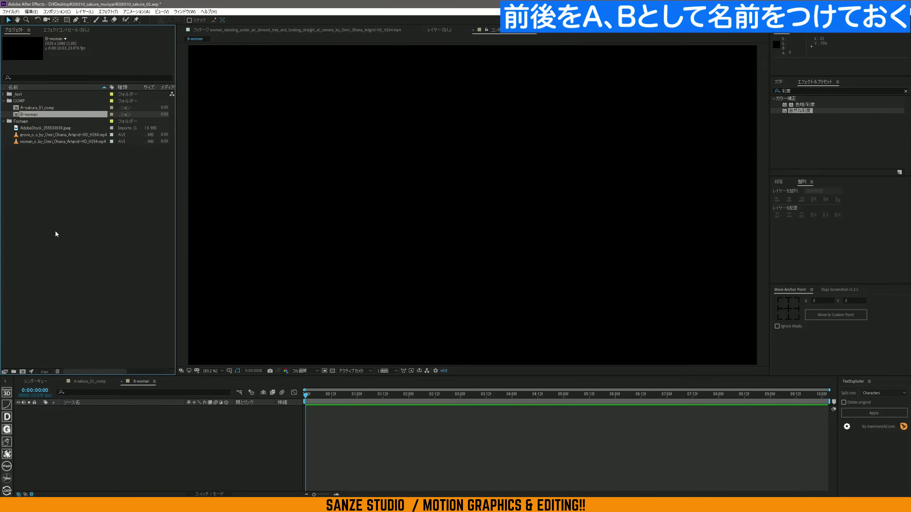
pyautogui.click(43, 134)
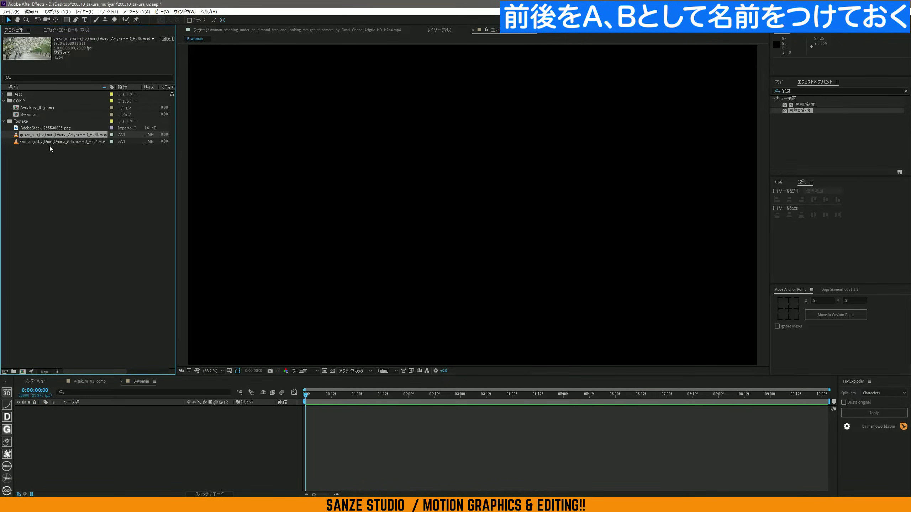
pyautogui.click(43, 142)
pyautogui.moveTo(47, 154); pyautogui.dragTo(95, 451)
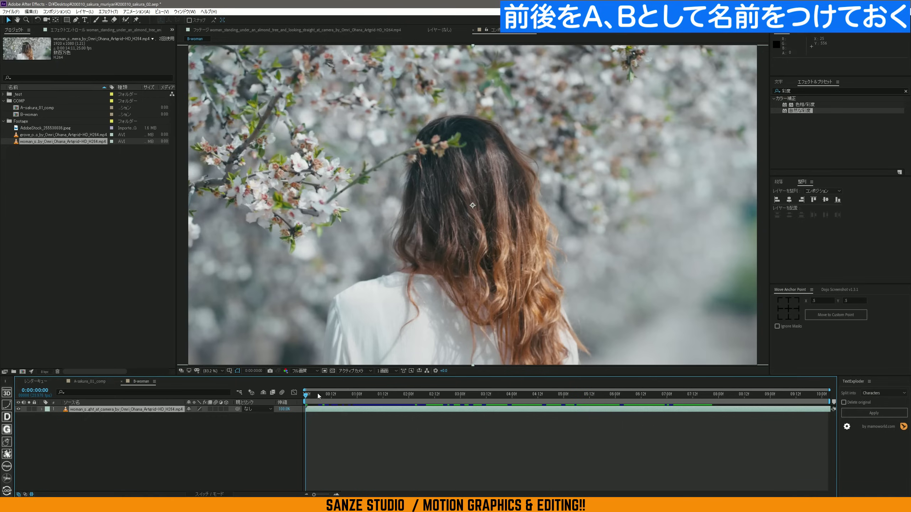
# - Slide the woman clip earlier so she turns toward camera sooner, and preview it
pyautogui.moveTo(307, 394); pyautogui.dragTo(582, 373)
pyautogui.press('Home')
pyautogui.moveTo(539, 409)
pyautogui.mouseDown()
pyautogui.moveTo(363, 414)
pyautogui.moveTo(468, 408)
pyautogui.mouseUp()
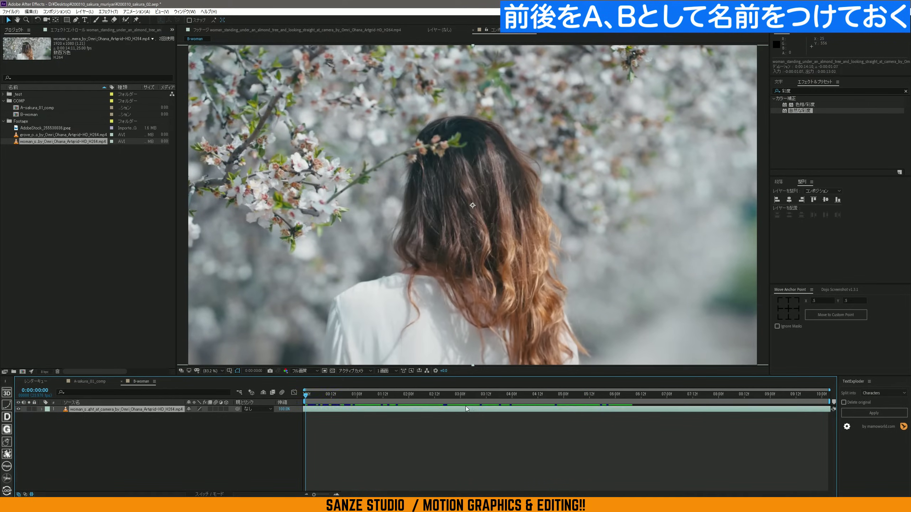
pyautogui.moveTo(319, 410); pyautogui.dragTo(332, 411)
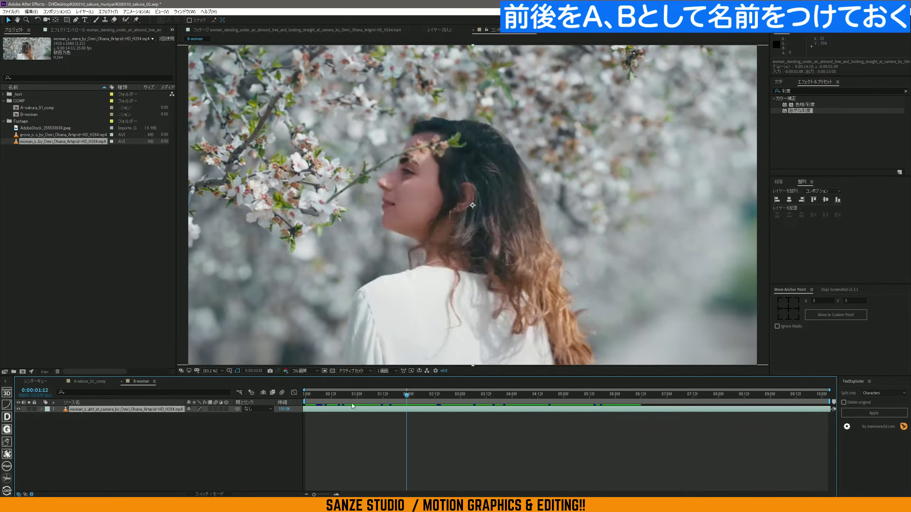
pyautogui.press('space')
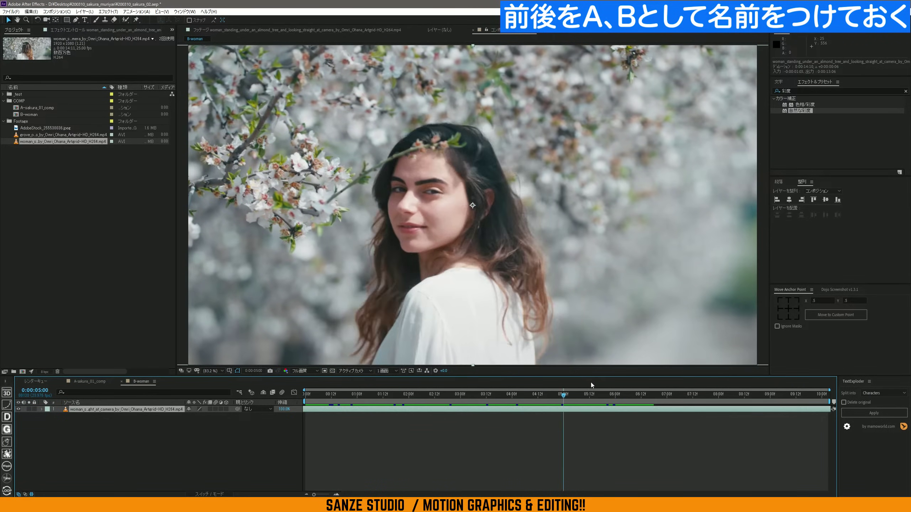
pyautogui.press('space')
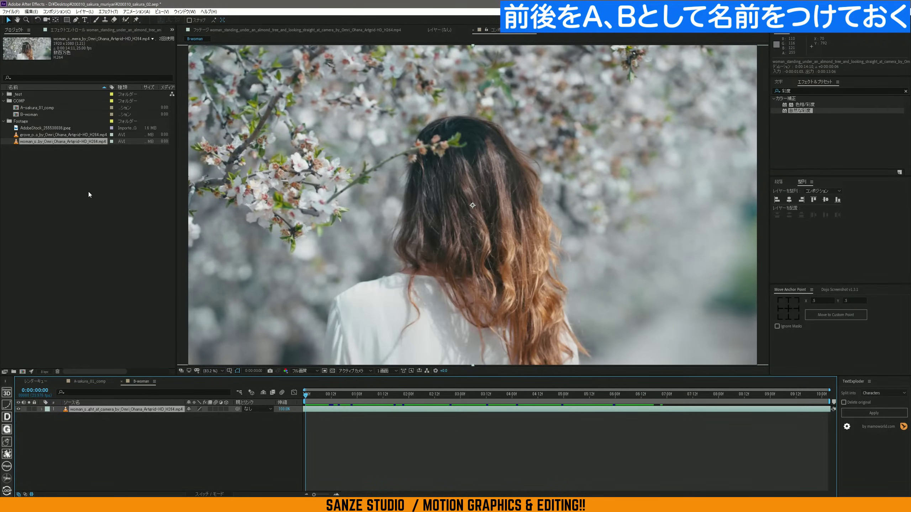
# - Collapse Footage, select A-sakura_01_comp, and bring up the Project panel menu
pyautogui.click(4, 121)
pyautogui.click(31, 107)
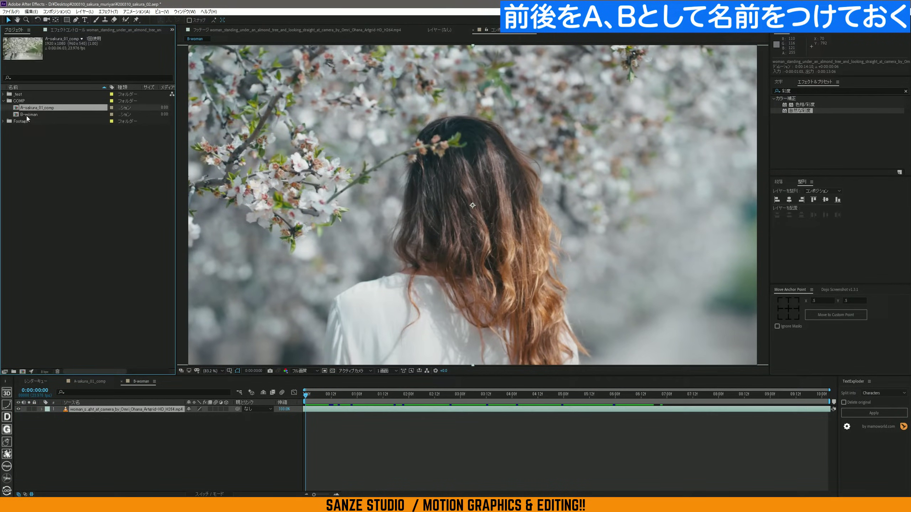
pyautogui.click(31, 115)
pyautogui.click(32, 109)
pyautogui.rightClick(58, 167)
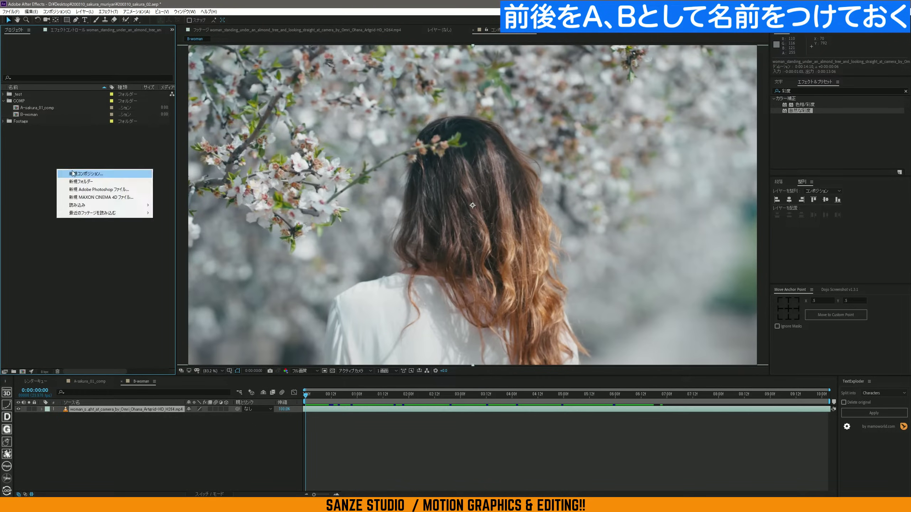
# - Create a new 1920×1080 composition named sakura_wipe_comp
pyautogui.click(72, 174)
pyautogui.moveTo(452, 142); pyautogui.dragTo(448, 140)
pyautogui.click(403, 156)
pyautogui.write('sakura_wipe_comp')
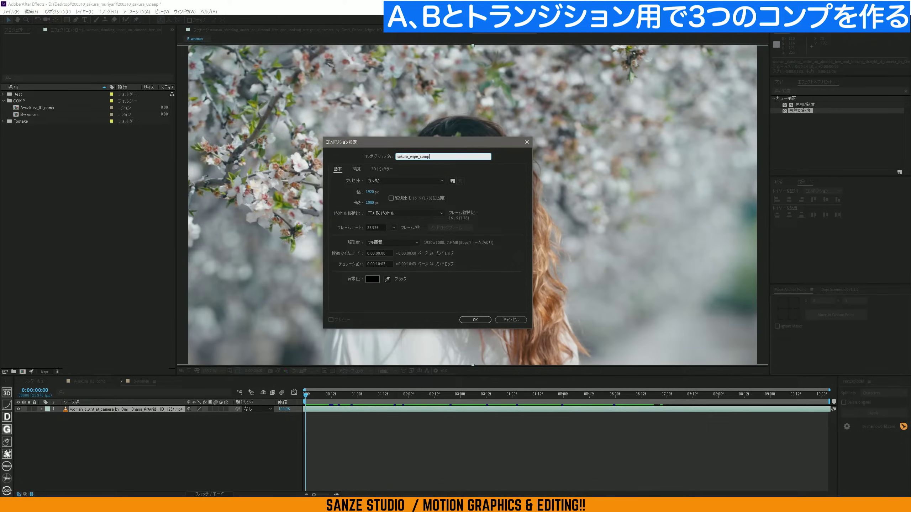
pyautogui.press('Return')
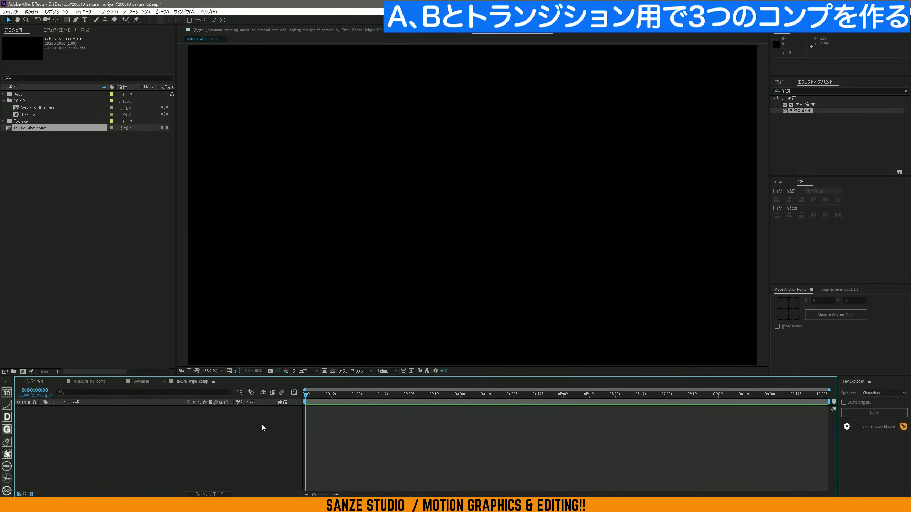
# - Stack B-woman above A-sakura_01_comp in sakura_wipe_comp, starting B-woman later at about 4:09
pyautogui.moveTo(51, 107); pyautogui.dragTo(144, 441)
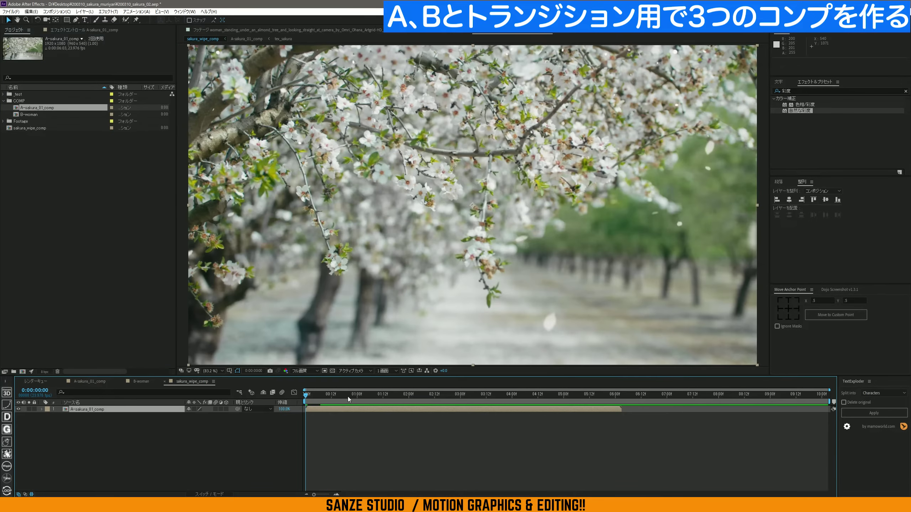
pyautogui.moveTo(348, 396)
pyautogui.mouseDown()
pyautogui.moveTo(465, 405)
pyautogui.moveTo(434, 394)
pyautogui.mouseUp()
pyautogui.moveTo(34, 115); pyautogui.dragTo(101, 408)
pyautogui.moveTo(324, 410); pyautogui.dragTo(570, 406)
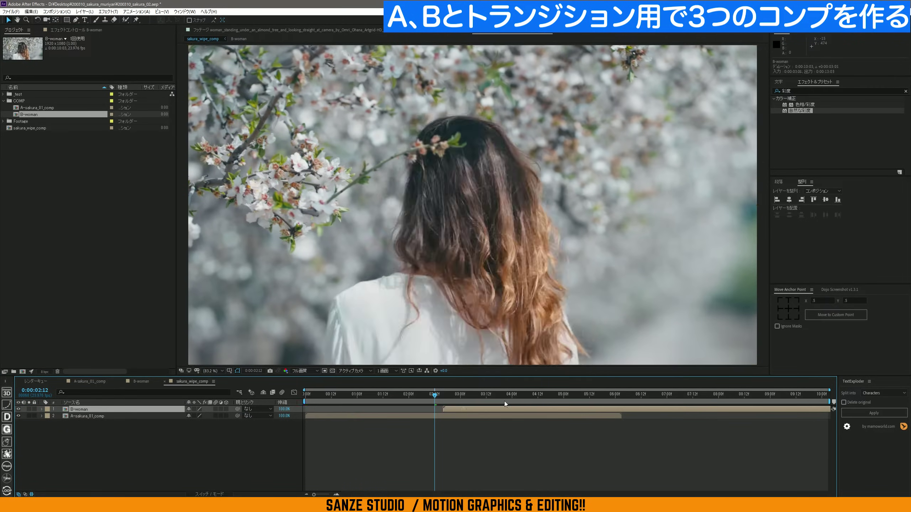
pyautogui.moveTo(489, 400); pyautogui.dragTo(684, 389)
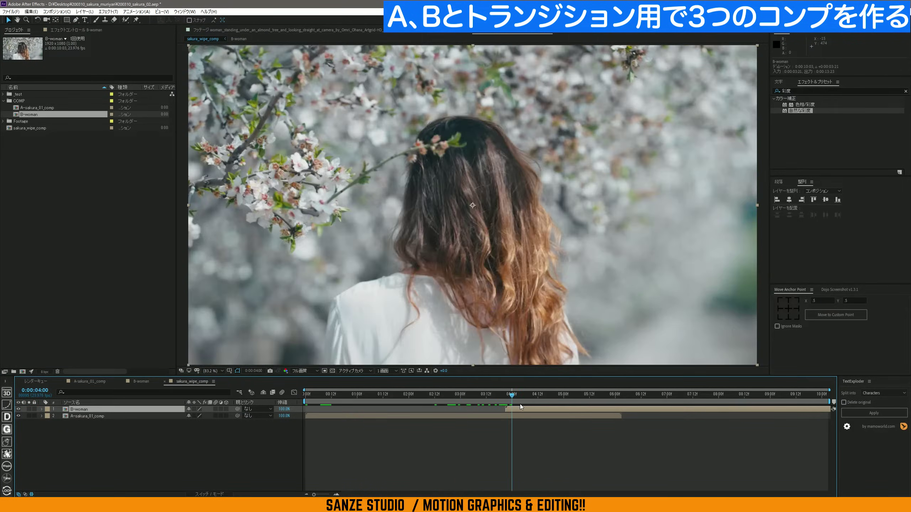
pyautogui.moveTo(684, 389); pyautogui.dragTo(565, 394)
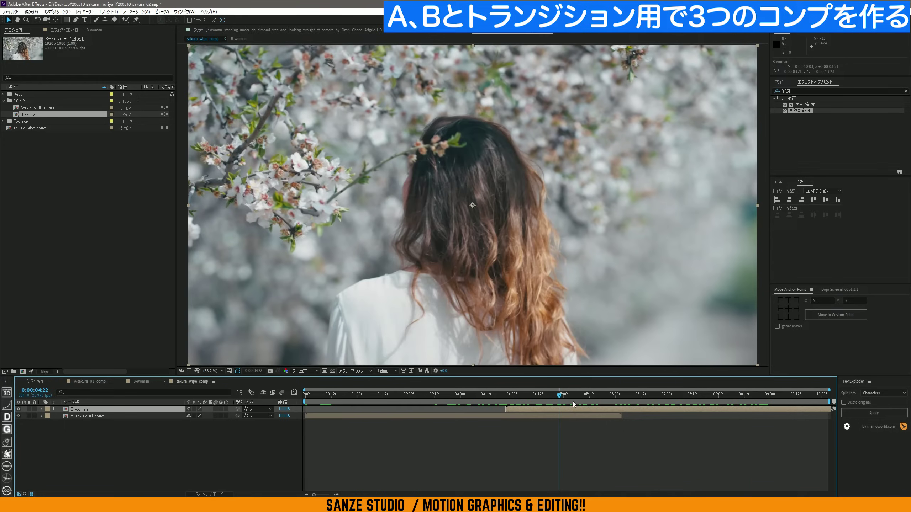
pyautogui.moveTo(447, 409); pyautogui.dragTo(464, 406)
pyautogui.click(531, 394)
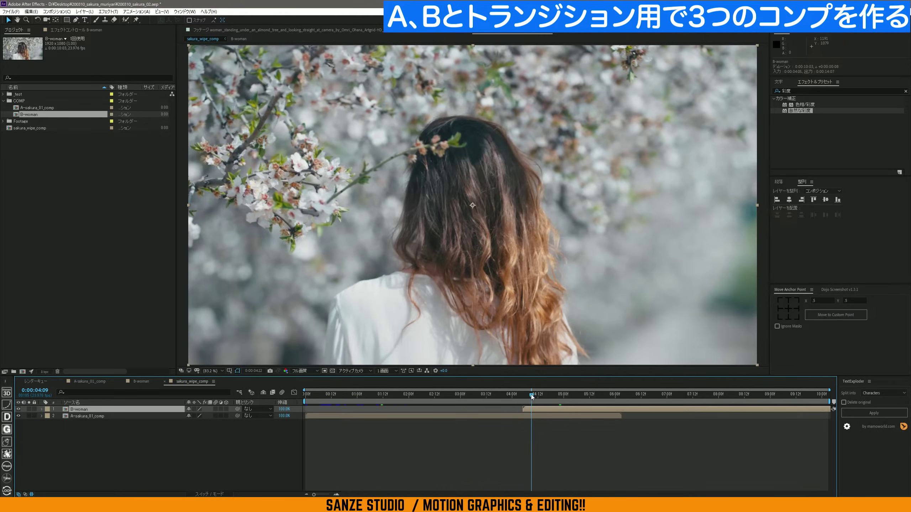
# - Hide the B-woman layer to show the trees and select the petal stock photo in Footage
pyautogui.click(19, 409)
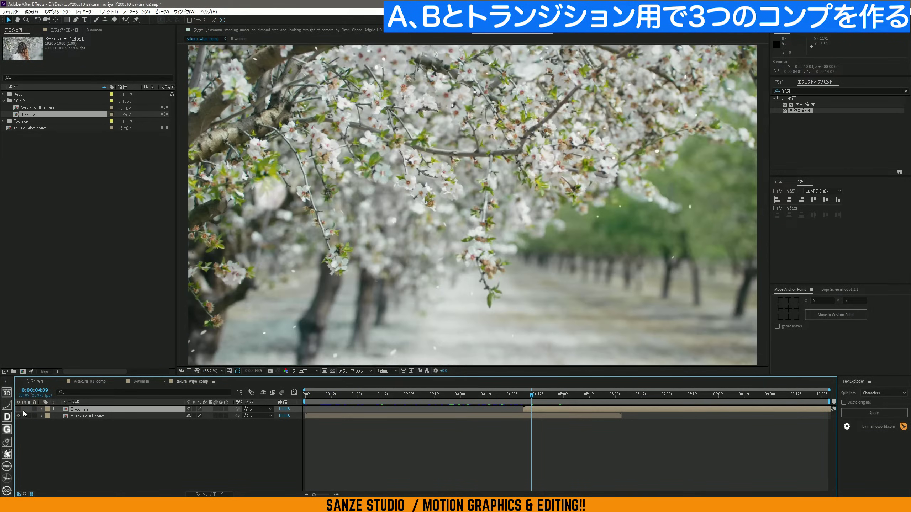
pyautogui.click(395, 453)
pyautogui.click(169, 342)
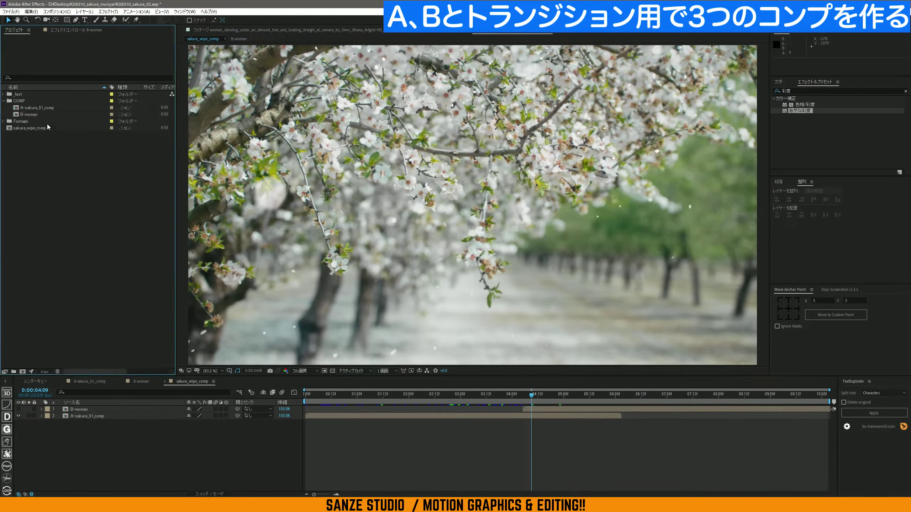
pyautogui.click(3, 122)
pyautogui.click(42, 137)
pyautogui.click(50, 128)
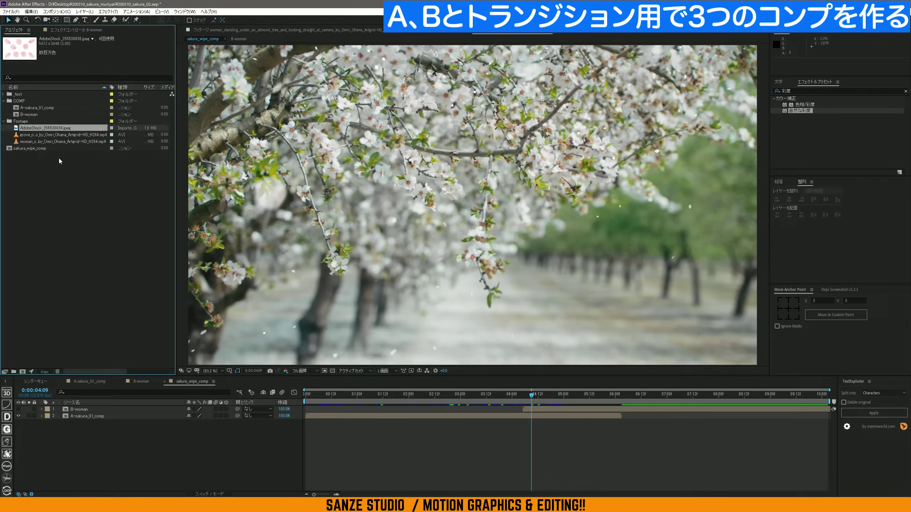
pyautogui.rightClick(65, 191)
# - Create a 2000×2000 composition named sakura holding the petal photo, centred on a large petal
pyautogui.click(91, 199)
pyautogui.moveTo(416, 143); pyautogui.dragTo(412, 144)
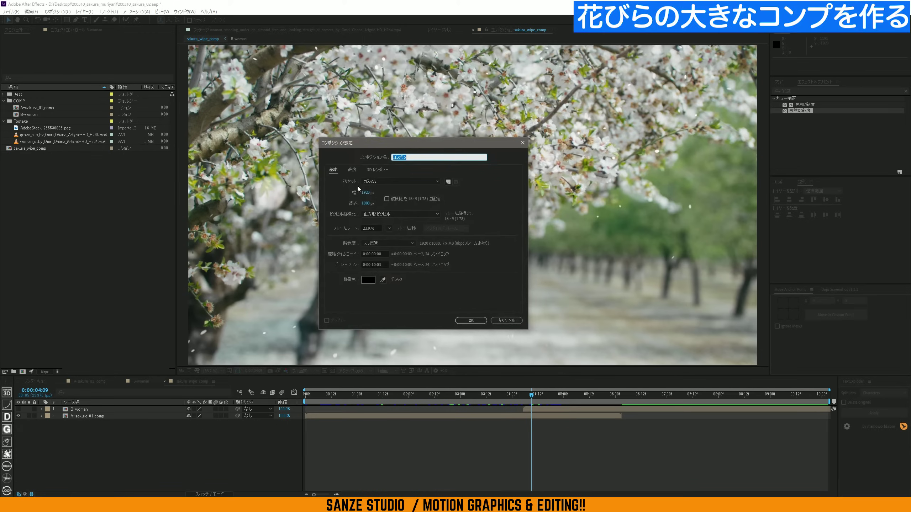
pyautogui.click(366, 193)
pyautogui.write('2')
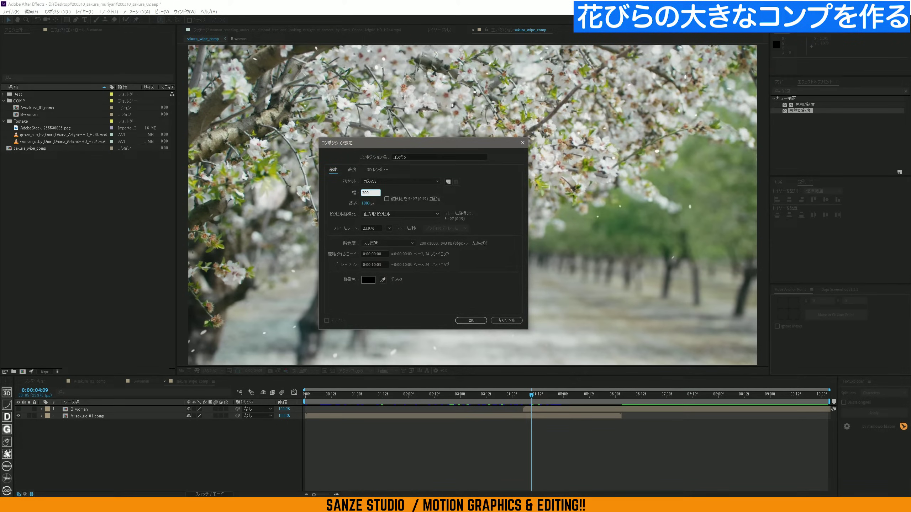
pyautogui.click(367, 203)
pyautogui.write('2000')
pyautogui.click(414, 157)
pyautogui.write('sak')
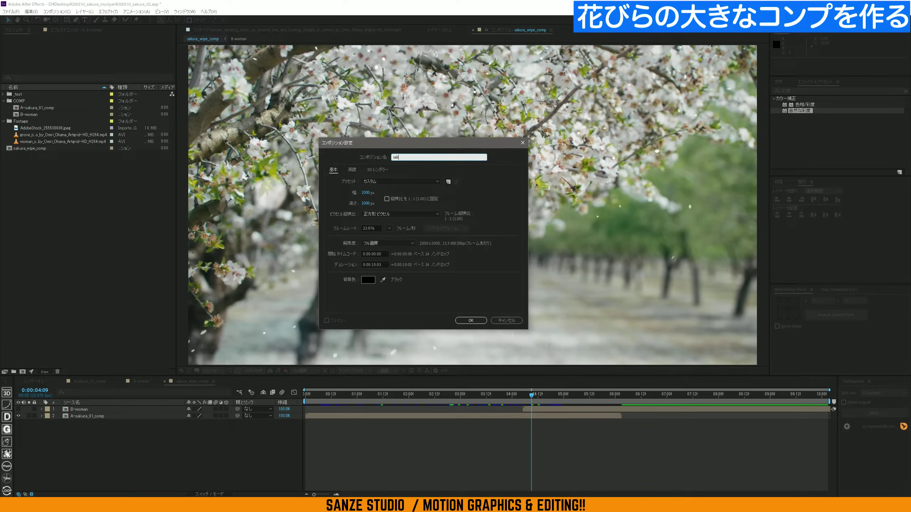
pyautogui.click(477, 321)
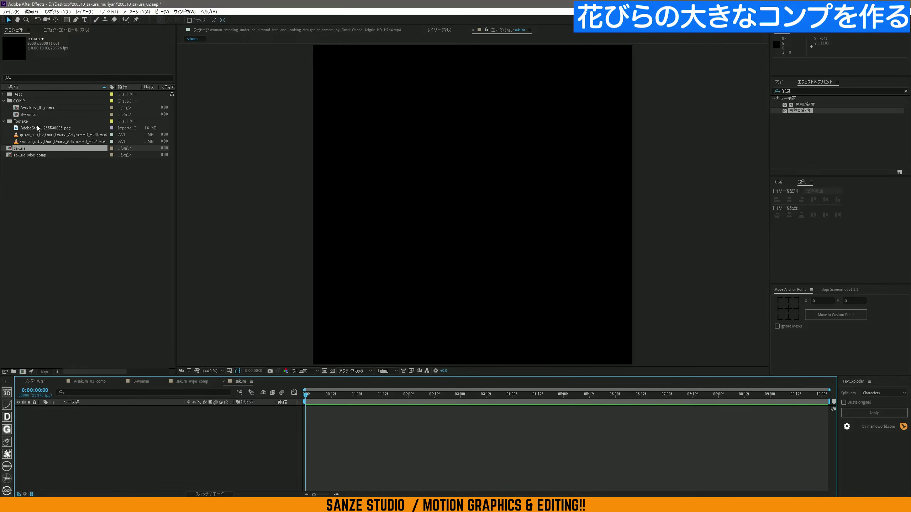
pyautogui.moveTo(37, 128); pyautogui.dragTo(500, 186)
pyautogui.moveTo(546, 163)
pyautogui.mouseDown()
pyautogui.moveTo(602, 241)
pyautogui.moveTo(393, 223)
pyautogui.moveTo(594, 158)
pyautogui.moveTo(539, 94)
pyautogui.moveTo(483, 223)
pyautogui.mouseUp()
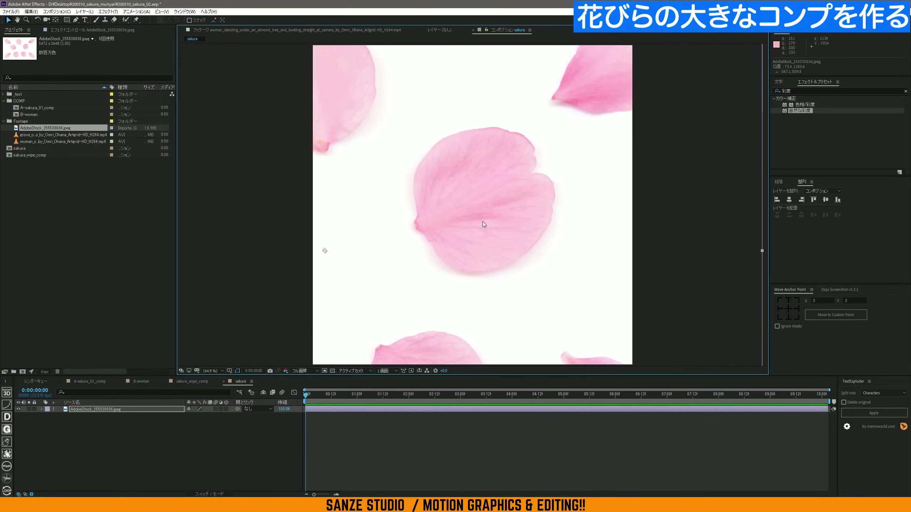
# - Draw a closed Pen mask around the central petal so it shows on black
pyautogui.moveTo(503, 213); pyautogui.dragTo(495, 212)
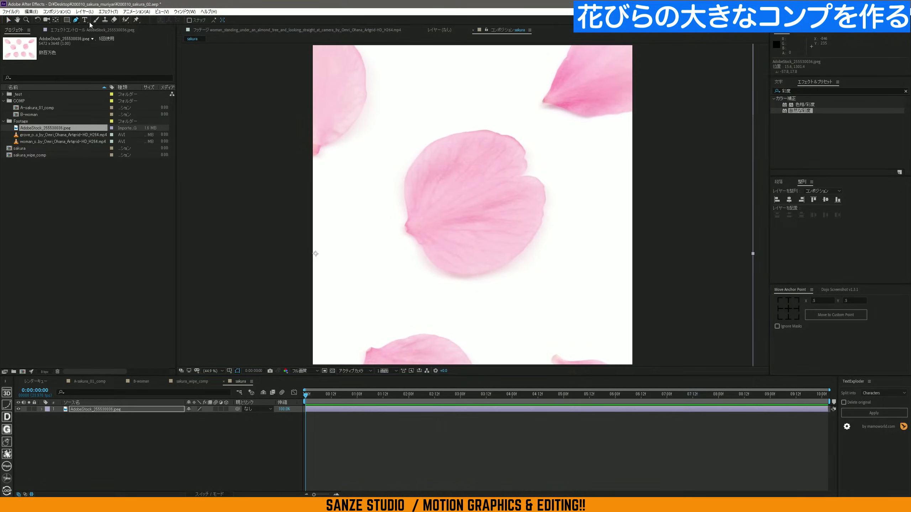
pyautogui.moveTo(427, 145); pyautogui.dragTo(405, 191)
pyautogui.click(406, 212)
pyautogui.click(405, 223)
pyautogui.moveTo(406, 229)
pyautogui.mouseDown()
pyautogui.moveTo(444, 271)
pyautogui.moveTo(488, 271)
pyautogui.mouseUp()
pyautogui.click(417, 240)
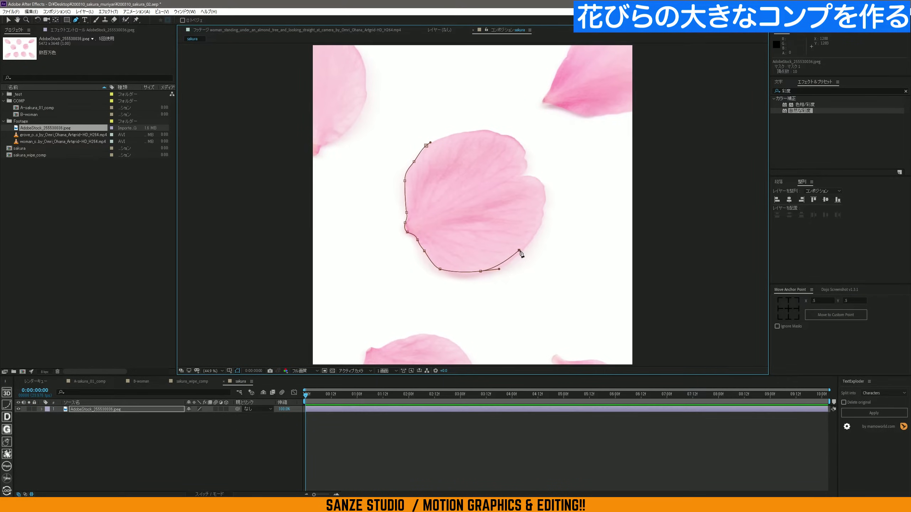
pyautogui.click(525, 250)
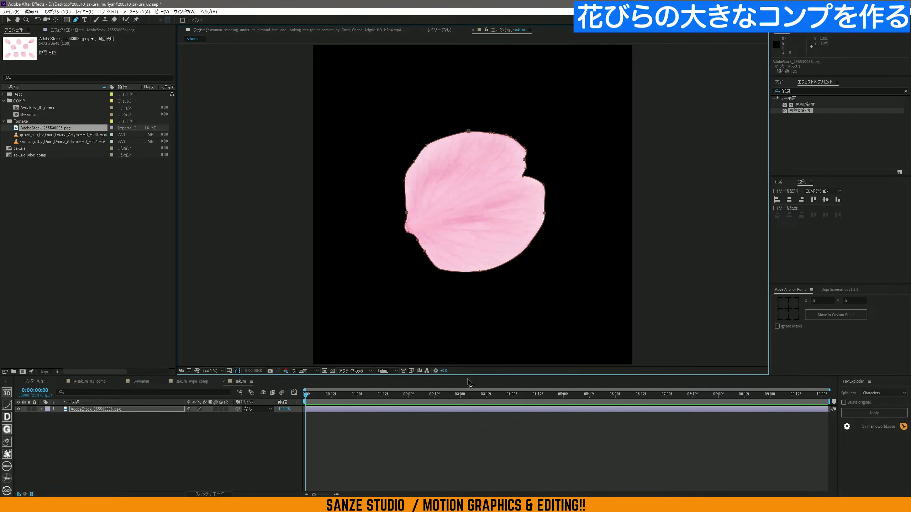
# - Move the petal layer's anchor point to the centre of the petal with Pan Behind
pyautogui.click(83, 410)
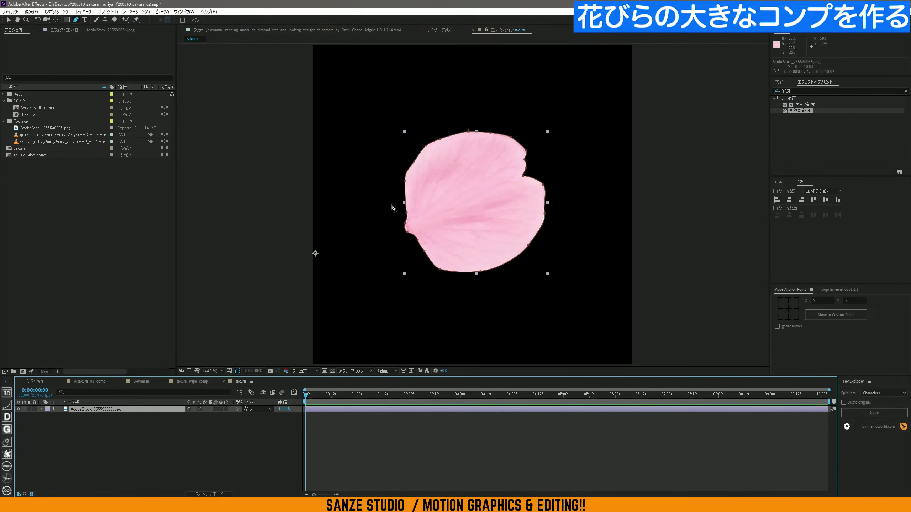
pyautogui.click(55, 20)
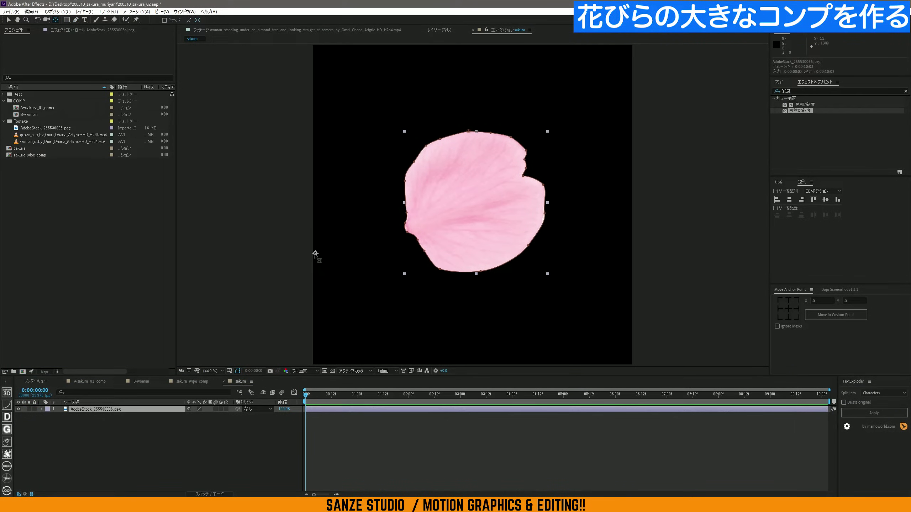
pyautogui.moveTo(315, 254); pyautogui.dragTo(462, 210)
pyautogui.moveTo(459, 157); pyautogui.dragTo(458, 133)
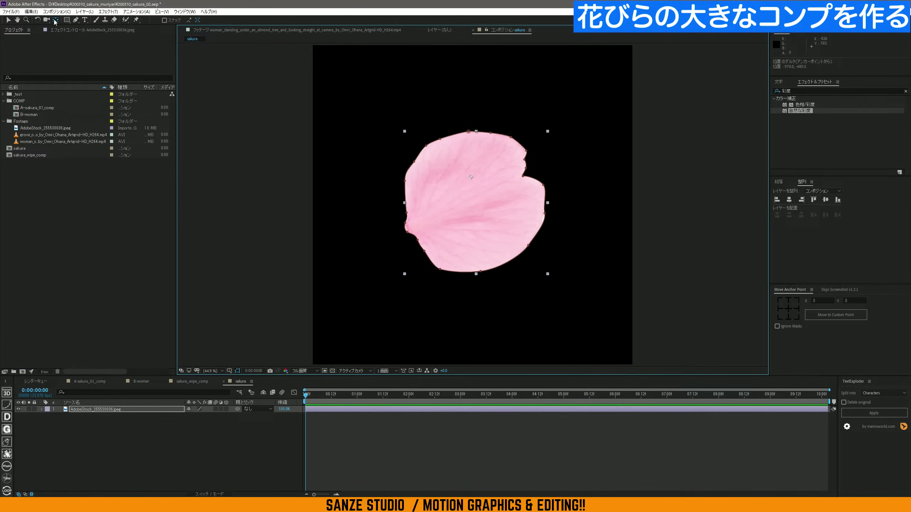
pyautogui.moveTo(470, 179); pyautogui.dragTo(472, 202)
pyautogui.click(104, 410)
# - Scale the petal to about 210% and rotate it roughly −67° to stand upright
pyautogui.press('s')
pyautogui.moveTo(198, 416); pyautogui.dragTo(229, 410)
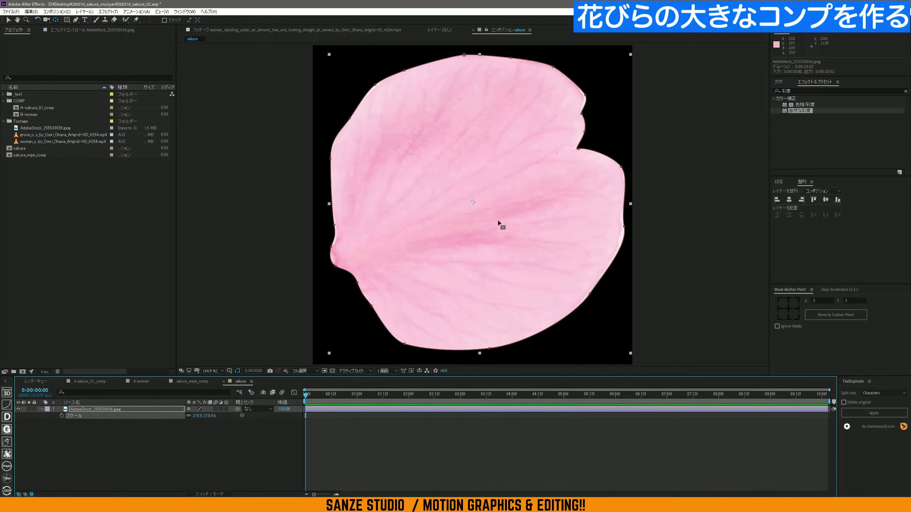
pyautogui.press('r')
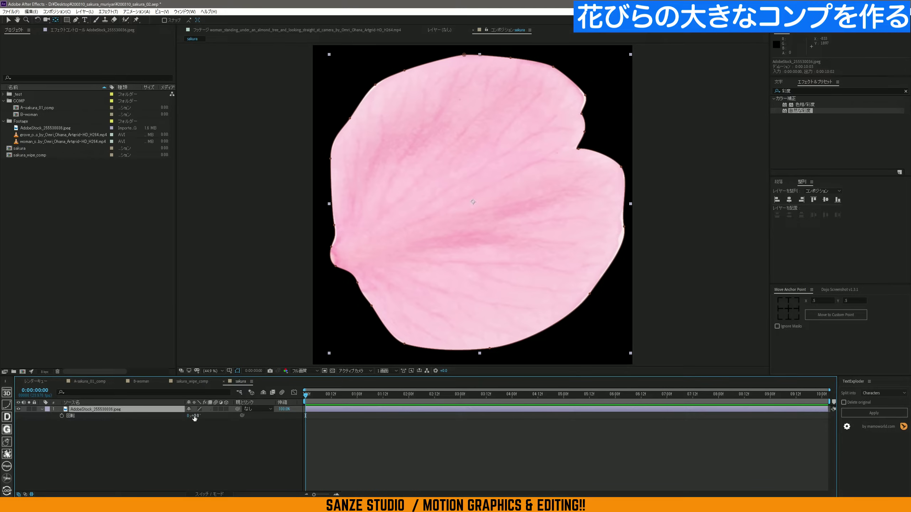
pyautogui.moveTo(197, 418); pyautogui.dragTo(174, 416)
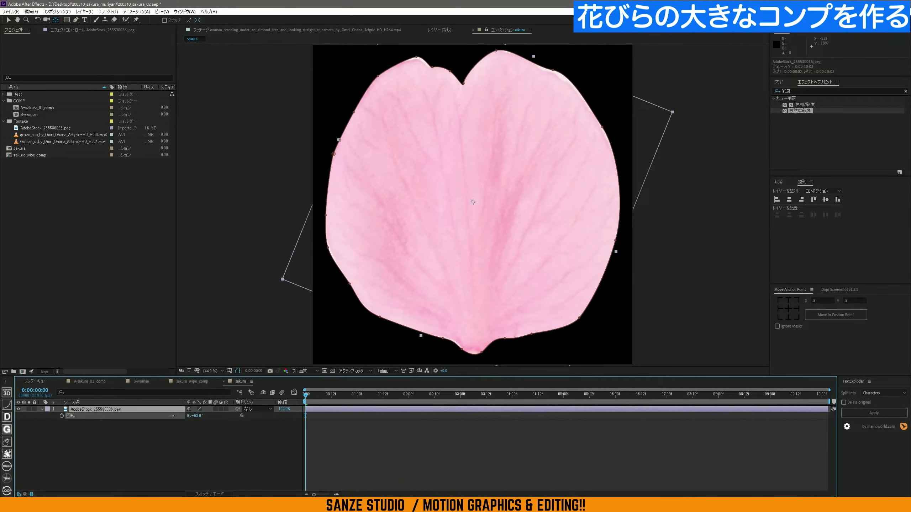
pyautogui.moveTo(173, 416); pyautogui.dragTo(201, 416)
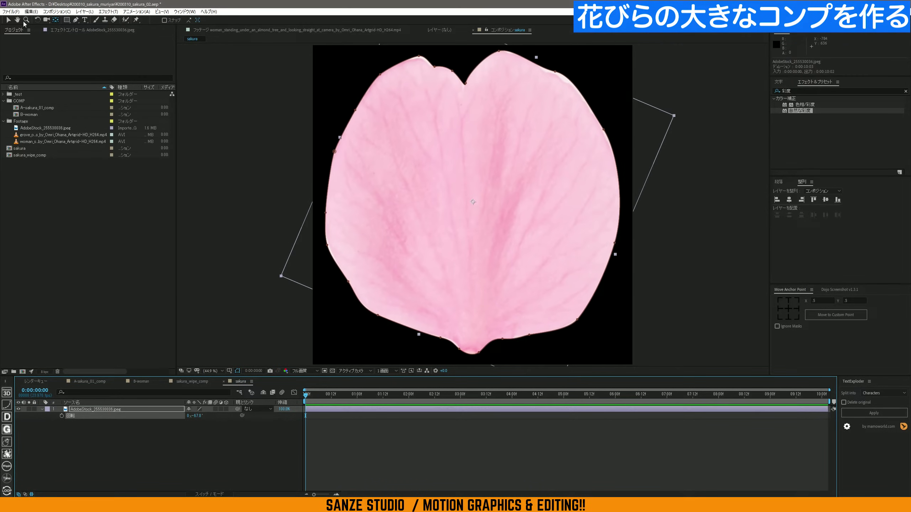
# - Feather the petal's mask edge by about 64 pixels
pyautogui.click(7, 20)
pyautogui.click(555, 72)
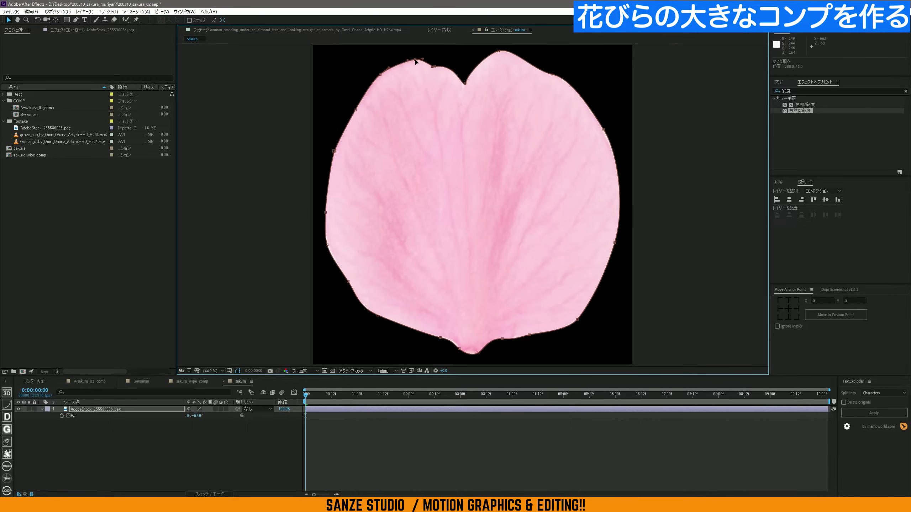
pyautogui.click(168, 410)
pyautogui.press('f')
pyautogui.moveTo(205, 424); pyautogui.dragTo(216, 424)
# - Set the petal's mask feather to about 5 pixels
pyautogui.click(334, 162)
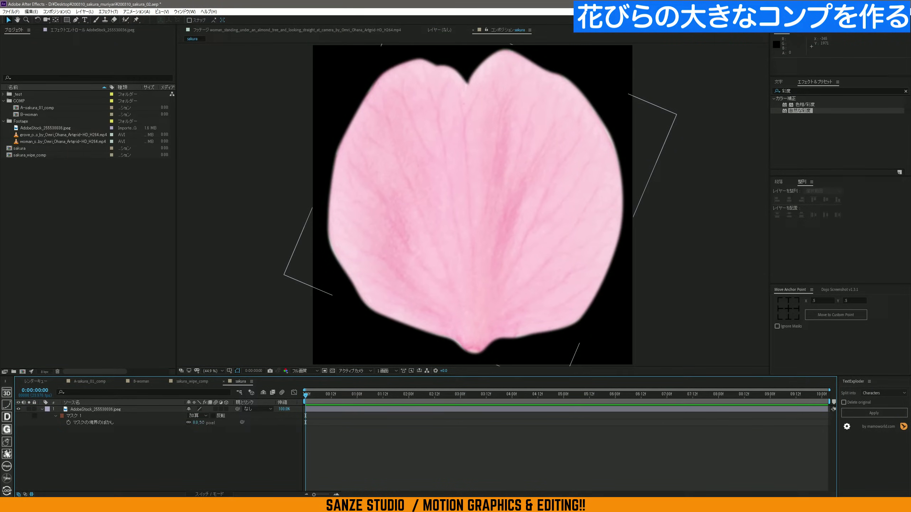
pyautogui.moveTo(199, 422)
pyautogui.mouseDown()
pyautogui.moveTo(179, 423)
pyautogui.moveTo(202, 423)
pyautogui.mouseUp()
pyautogui.click(626, 405)
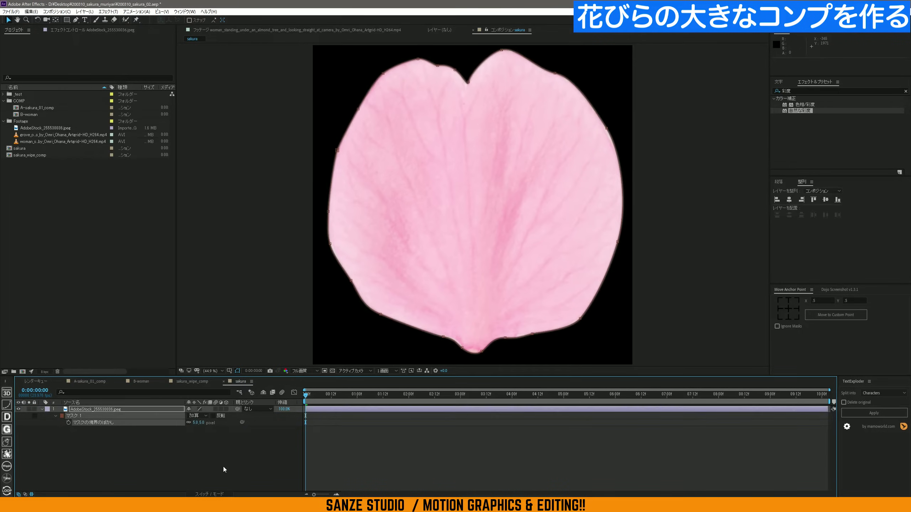
# - Move the sakura composition into the COMP folder and reopen sakura_wipe_comp
pyautogui.click(3, 121)
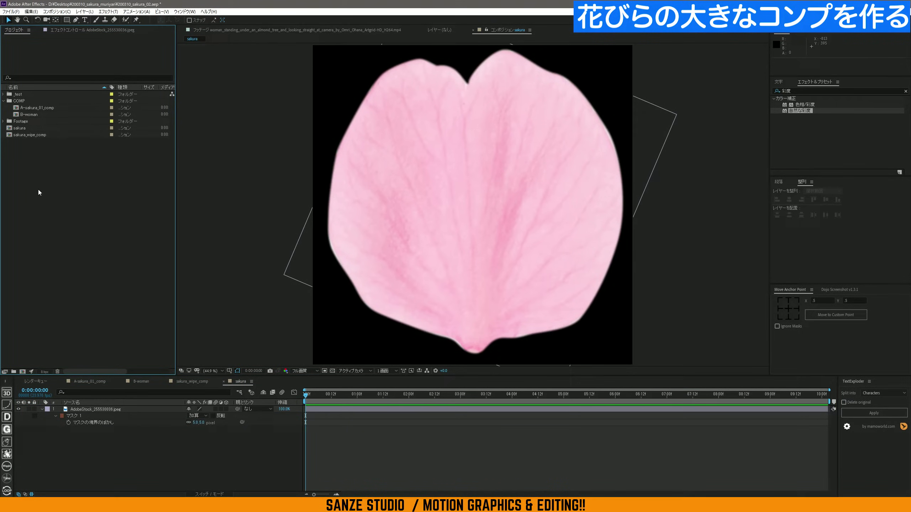
pyautogui.moveTo(24, 132); pyautogui.dragTo(45, 101)
pyautogui.doubleClick(37, 135)
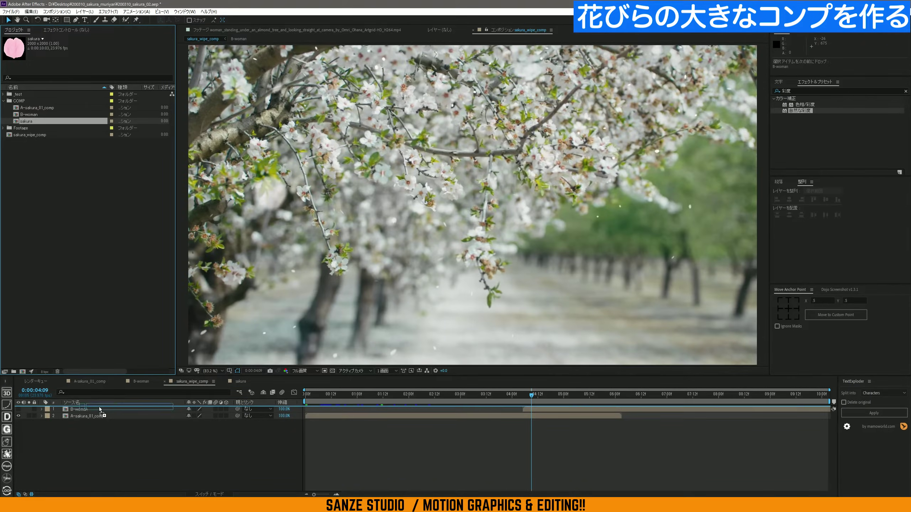
# - Add the sakura composition to sakura_wipe_comp and shift the petal toward the lower left
pyautogui.moveTo(104, 403); pyautogui.dragTo(104, 405)
pyautogui.moveTo(588, 183)
pyautogui.mouseDown()
pyautogui.moveTo(502, 225)
pyautogui.moveTo(544, 183)
pyautogui.mouseUp()
pyautogui.moveTo(526, 394)
pyautogui.mouseDown()
pyautogui.moveTo(462, 394)
pyautogui.moveTo(522, 394)
pyautogui.mouseUp()
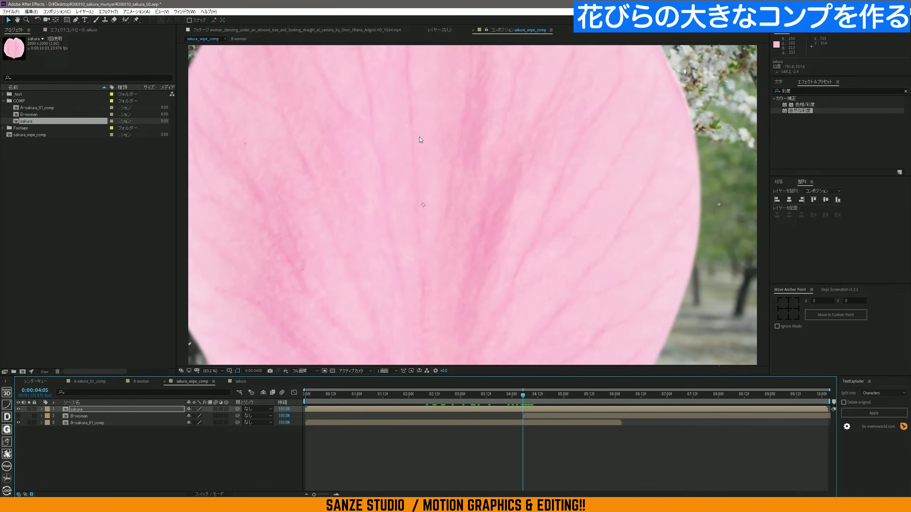
# - Set the Composition viewer magnification to 50% so the whole frame is visible
pyautogui.click(210, 371)
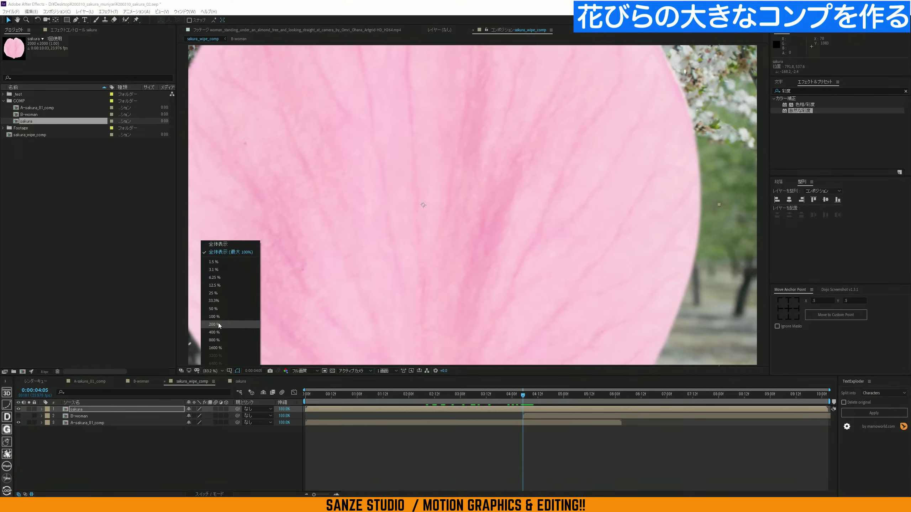
pyautogui.click(219, 307)
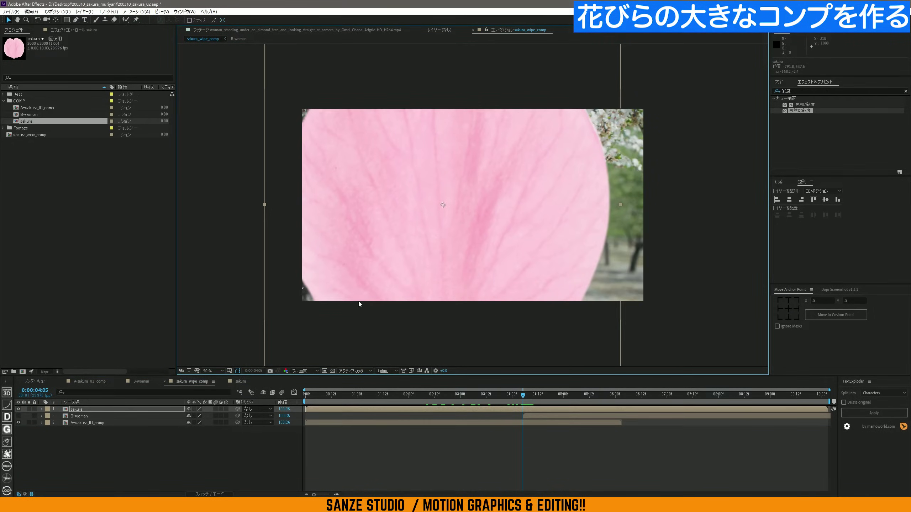
pyautogui.scroll(2, 429, 204)
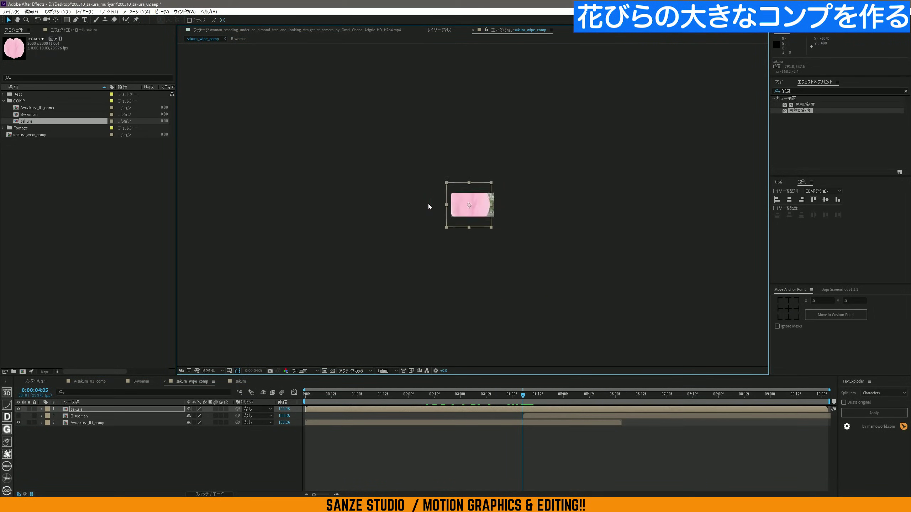
pyautogui.scroll(-2, 429, 204)
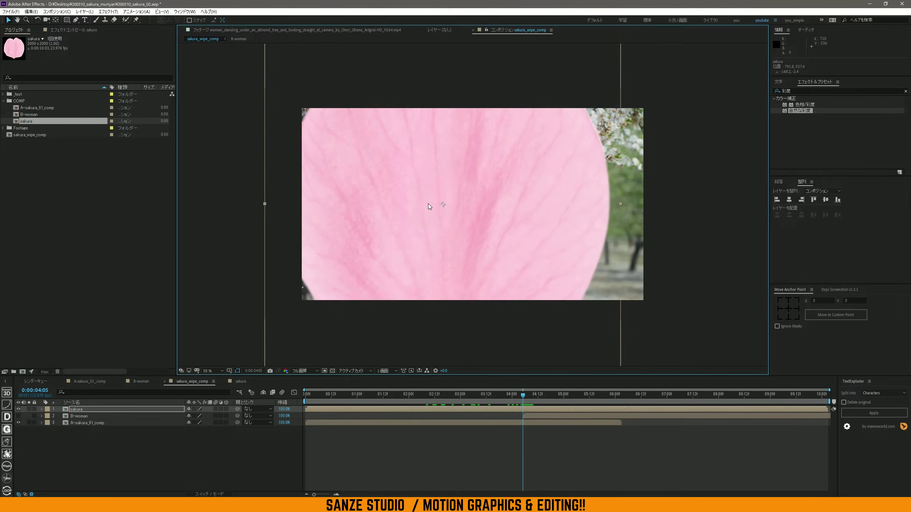
pyautogui.scroll(-2, 428, 204)
pyautogui.scroll(1, 428, 204)
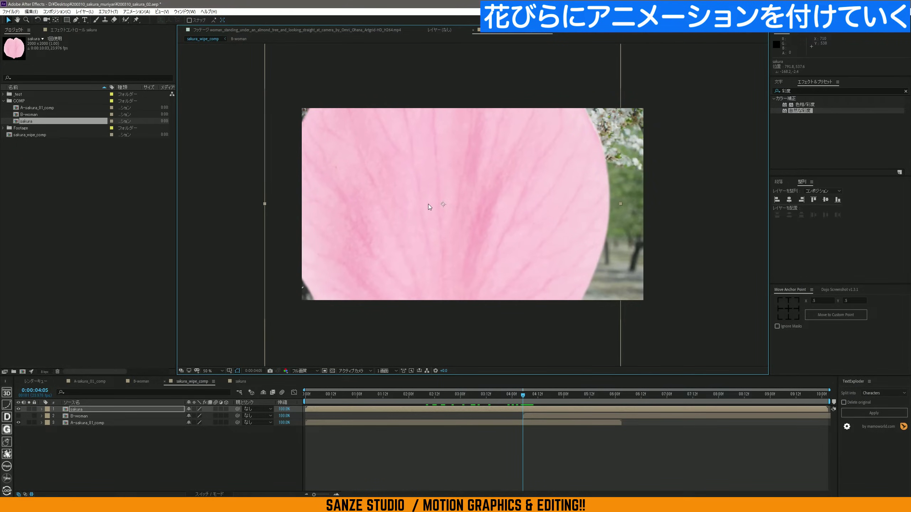
# - Move the sakura petal to cover the frame and make its layer start at 3:00
pyautogui.click(125, 457)
pyautogui.click(96, 409)
pyautogui.moveTo(539, 194)
pyautogui.mouseDown()
pyautogui.moveTo(702, 155)
pyautogui.moveTo(372, 282)
pyautogui.mouseUp()
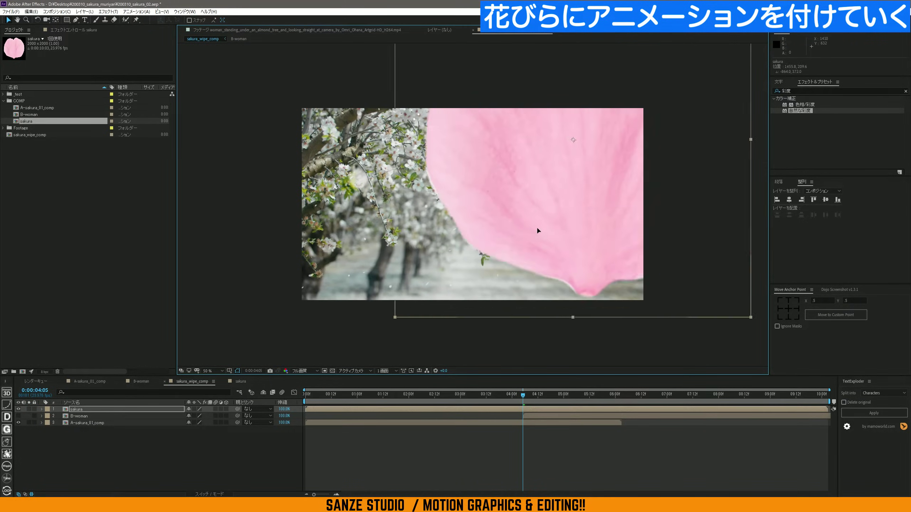
pyautogui.moveTo(371, 284)
pyautogui.mouseDown()
pyautogui.moveTo(735, 145)
pyautogui.moveTo(643, 131)
pyautogui.moveTo(435, 287)
pyautogui.mouseUp()
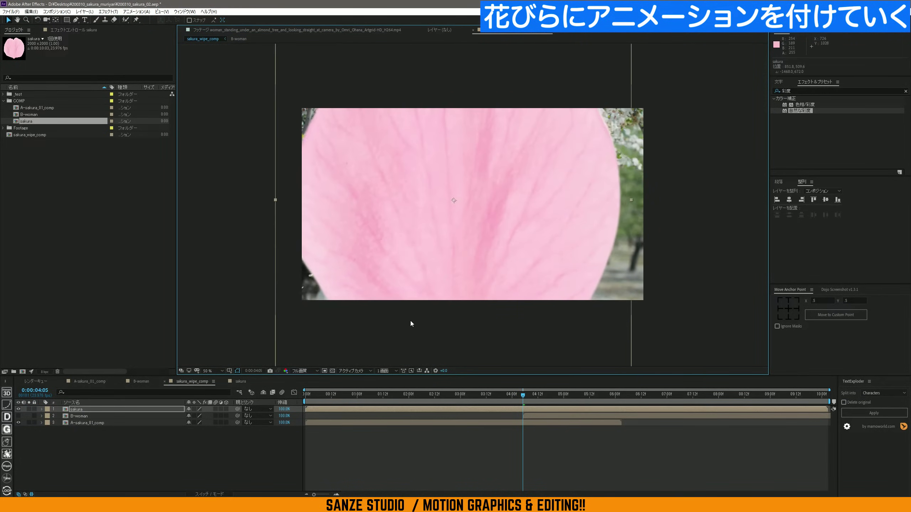
pyautogui.moveTo(310, 410)
pyautogui.mouseDown()
pyautogui.moveTo(524, 401)
pyautogui.moveTo(466, 399)
pyautogui.mouseUp()
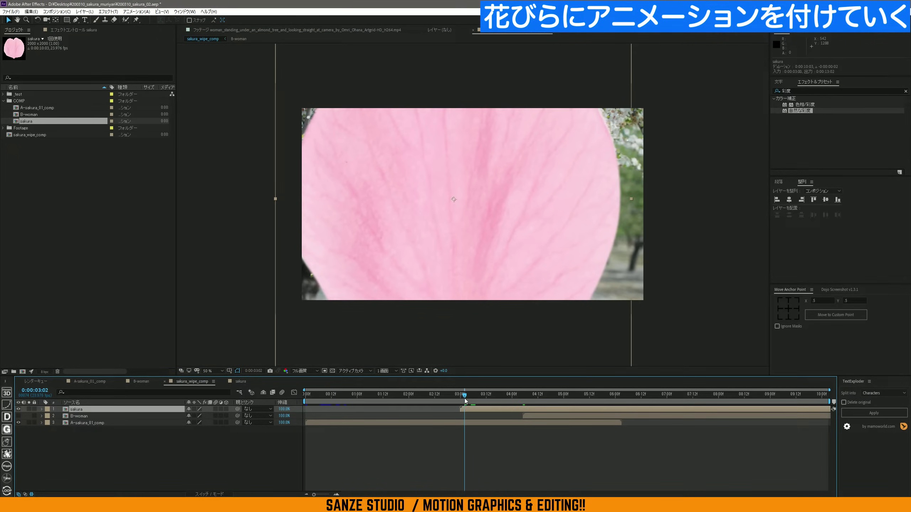
pyautogui.press('i')
pyautogui.moveTo(517, 198); pyautogui.dragTo(540, 201)
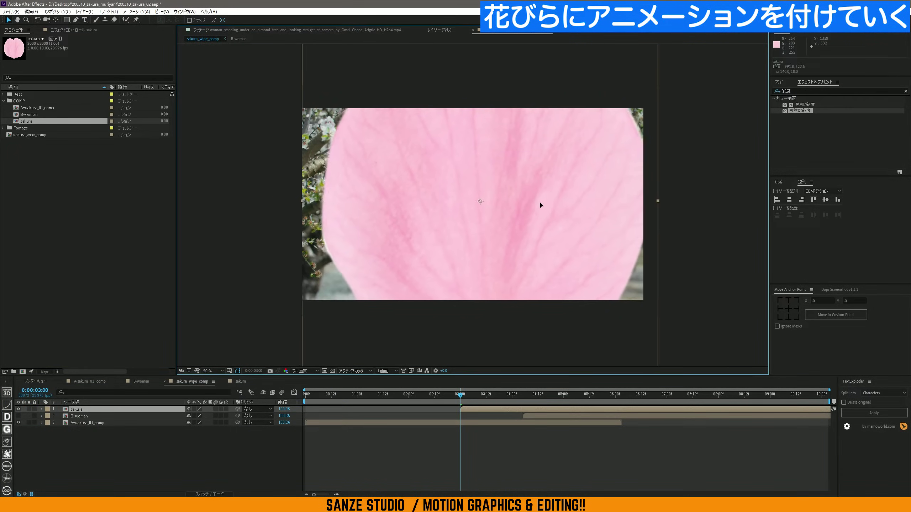
# - Lock the B-woman and A-sakura_01_comp layers and hide A-sakura_01_comp
pyautogui.click(172, 454)
pyautogui.click(117, 403)
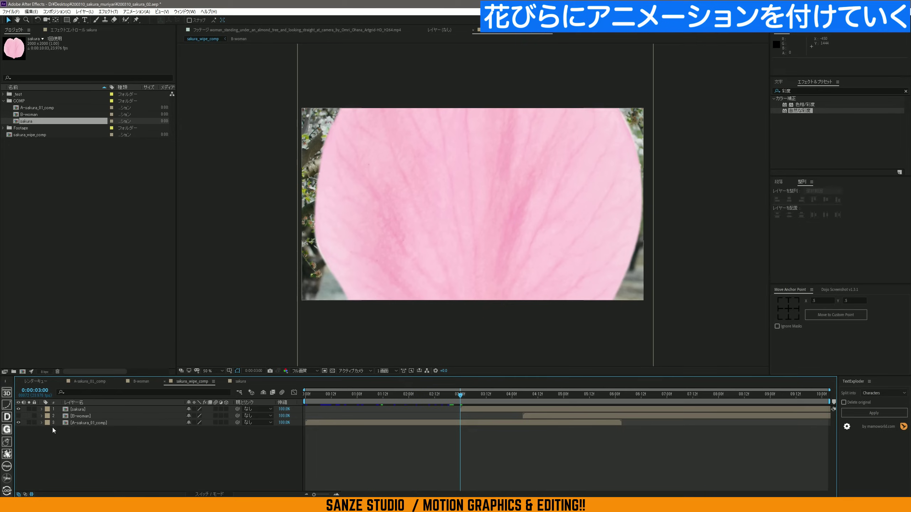
pyautogui.click(91, 416)
pyautogui.keyDown('shift'); pyautogui.click(90, 423); pyautogui.keyUp('shift')
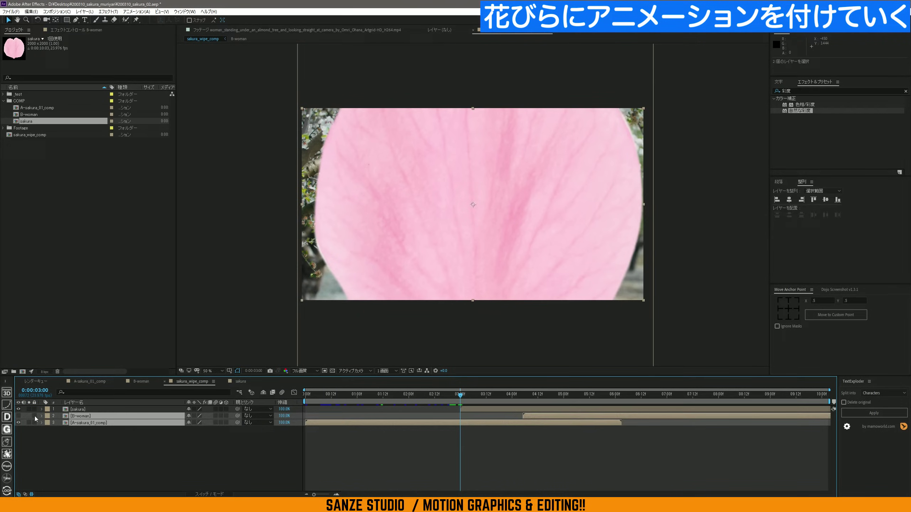
pyautogui.moveTo(34, 416); pyautogui.dragTo(34, 423)
pyautogui.click(91, 410)
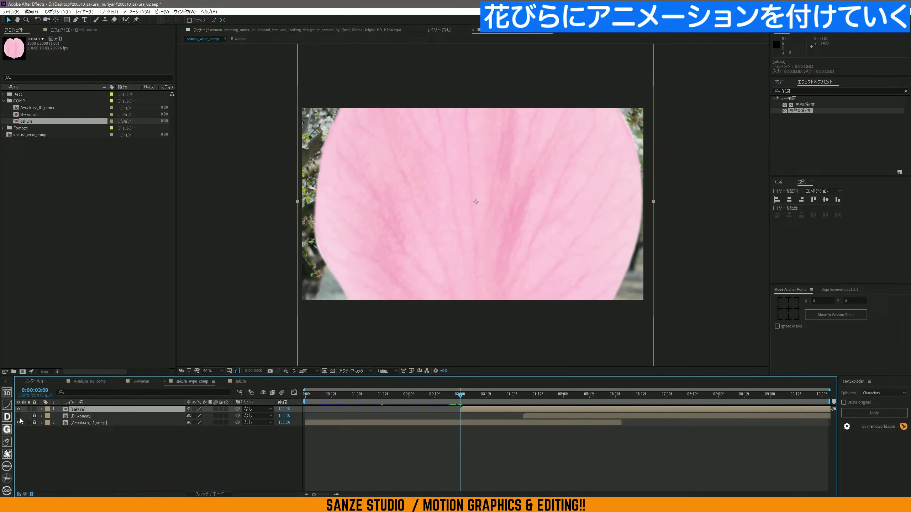
pyautogui.click(96, 430)
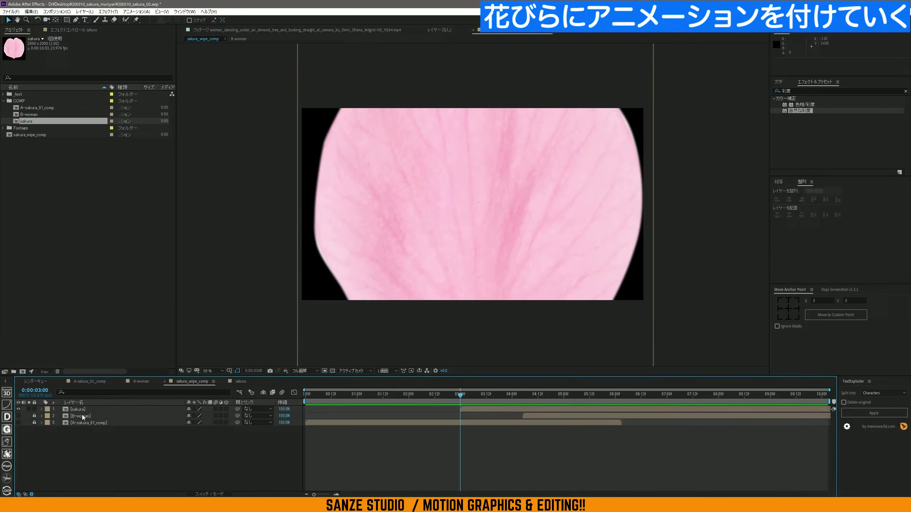
# - At 3:07, make the sakura petal a 3D layer
pyautogui.moveTo(440, 393); pyautogui.dragTo(475, 395)
pyautogui.click(116, 410)
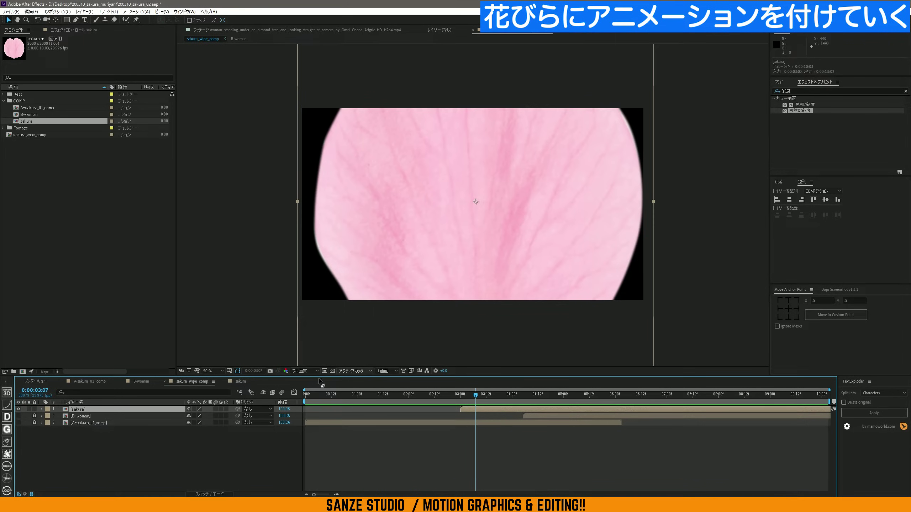
pyautogui.click(219, 445)
pyautogui.click(162, 410)
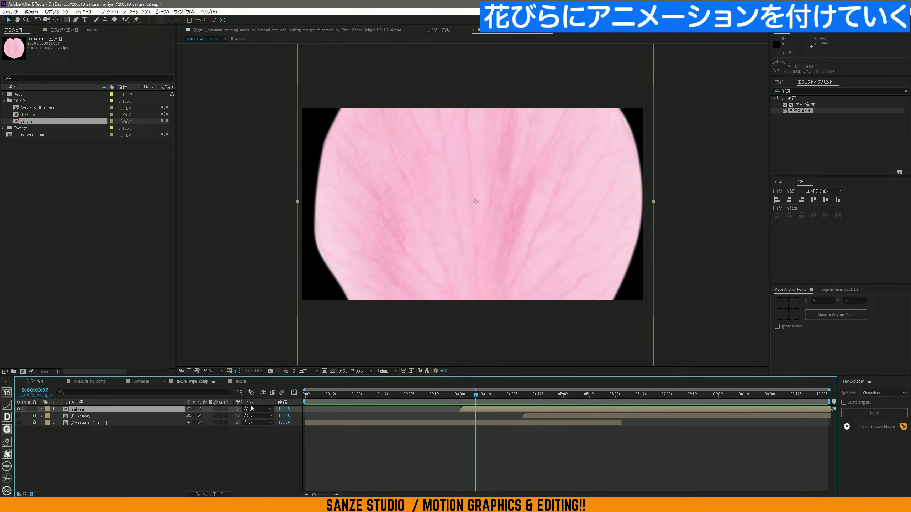
pyautogui.click(226, 409)
# - Rotate the petal −90° on its Y axis so only a thin edge-on sliver shows
pyautogui.press('r')
pyautogui.moveTo(195, 424)
pyautogui.mouseDown()
pyautogui.moveTo(208, 427)
pyautogui.moveTo(197, 435)
pyautogui.mouseUp()
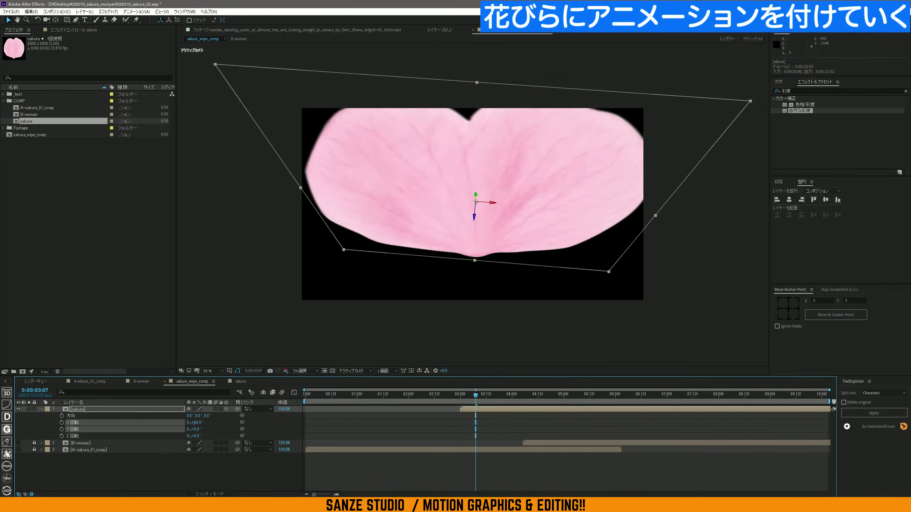
pyautogui.hotkey('ctrl', 'z')
pyautogui.hotkey('ctrl', 'z')
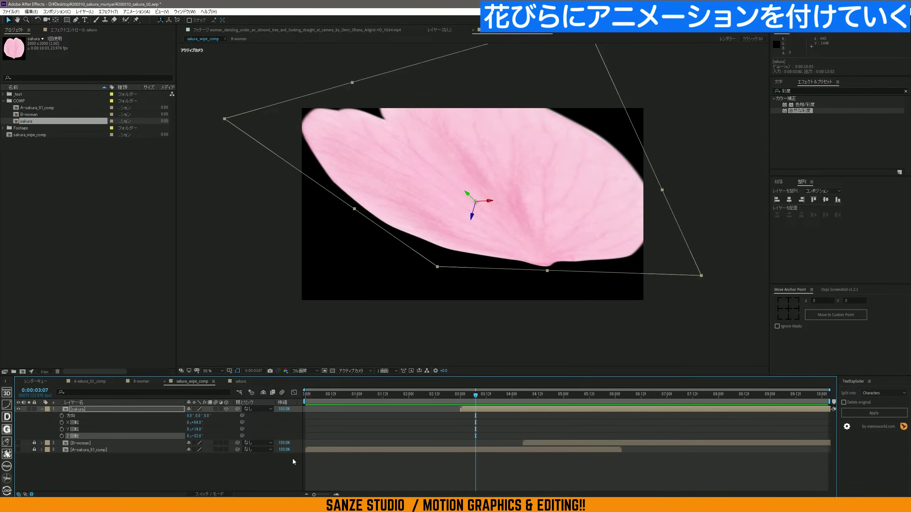
pyautogui.hotkey('ctrl', 'z')
pyautogui.hotkey('ctrl', 'z')
pyautogui.hotkey('ctrl', 'z')
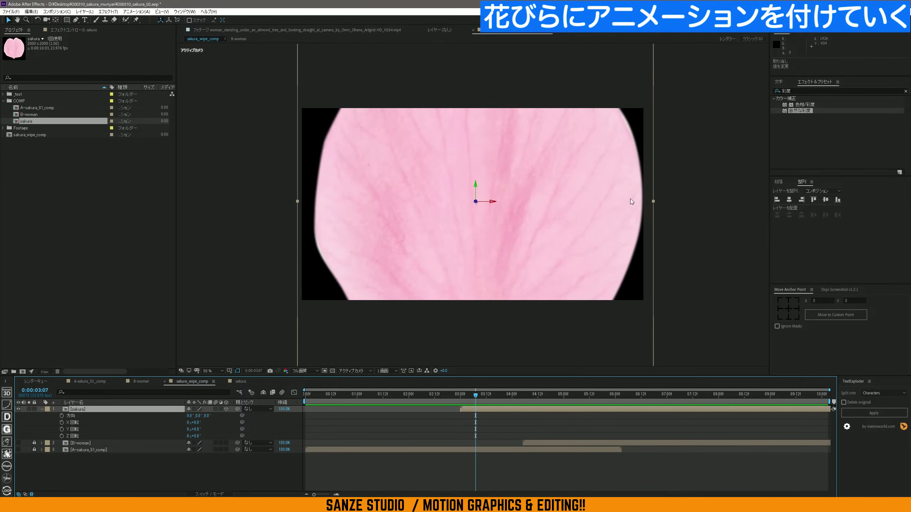
pyautogui.moveTo(196, 422)
pyautogui.mouseDown()
pyautogui.moveTo(227, 422)
pyautogui.moveTo(162, 427)
pyautogui.mouseUp()
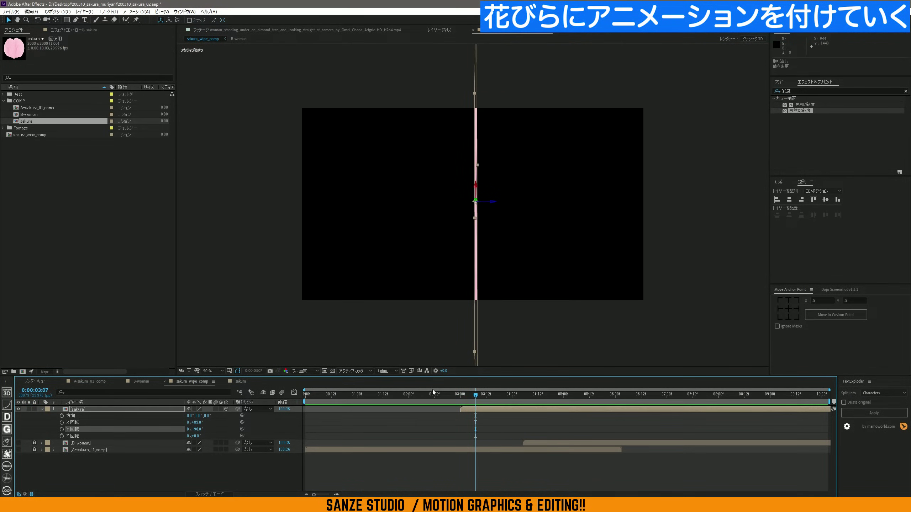
pyautogui.click(112, 408)
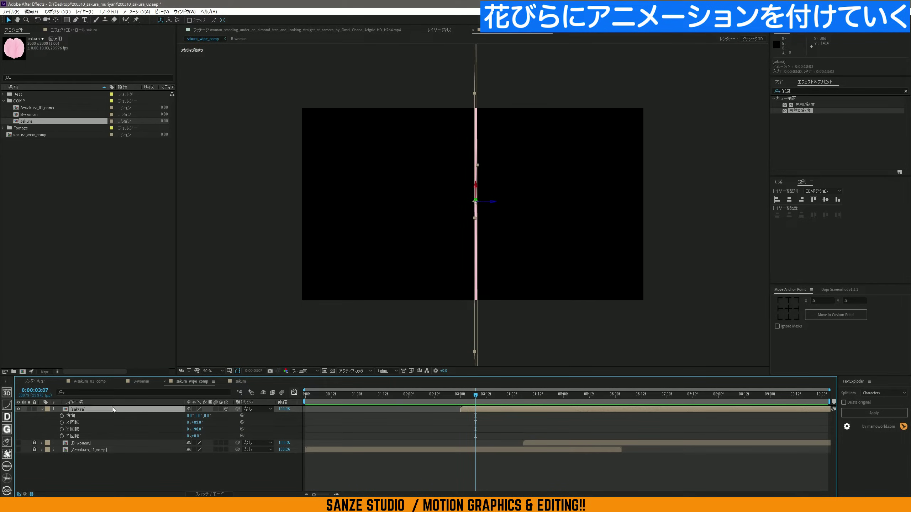
# - Add a starting Position keyframe with the petal off the right side of the frame
pyautogui.press('p')
pyautogui.moveTo(475, 399); pyautogui.dragTo(462, 399)
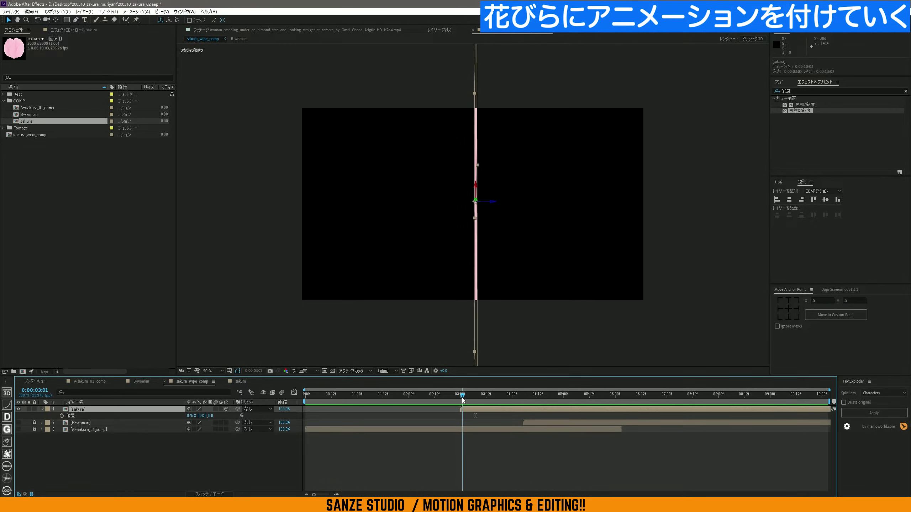
pyautogui.click(62, 416)
pyautogui.moveTo(492, 201); pyautogui.dragTo(749, 201)
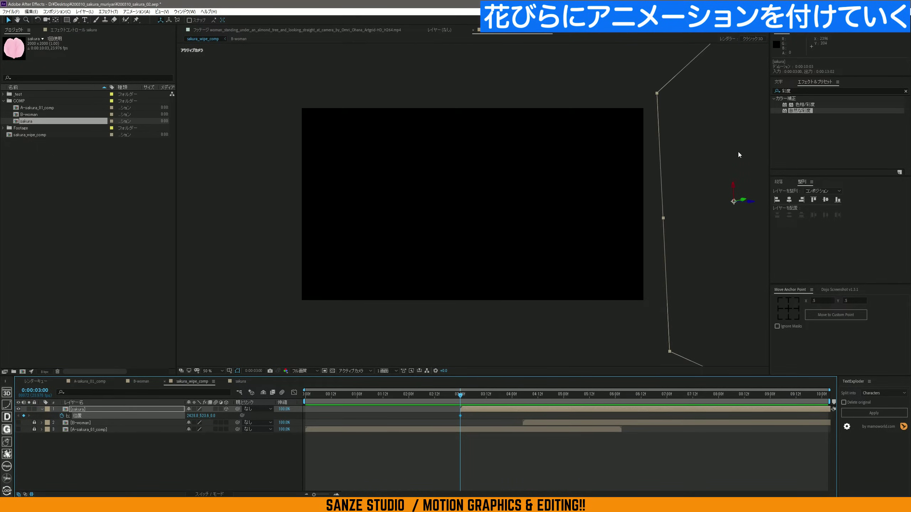
# - At 5:00, move the petal past the left edge of the frame and preview the sweep
pyautogui.moveTo(576, 395); pyautogui.dragTo(562, 399)
pyautogui.moveTo(556, 405); pyautogui.dragTo(563, 404)
pyautogui.click(561, 407)
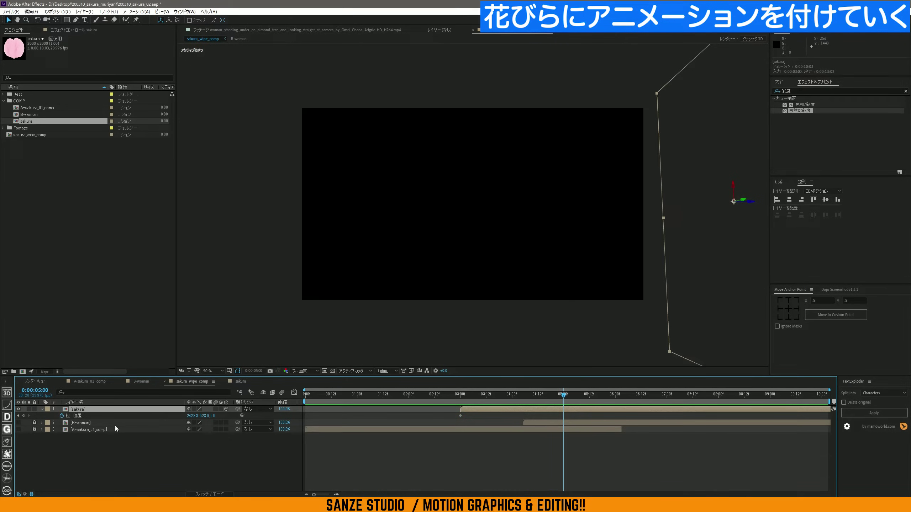
pyautogui.moveTo(192, 416); pyautogui.dragTo(189, 422)
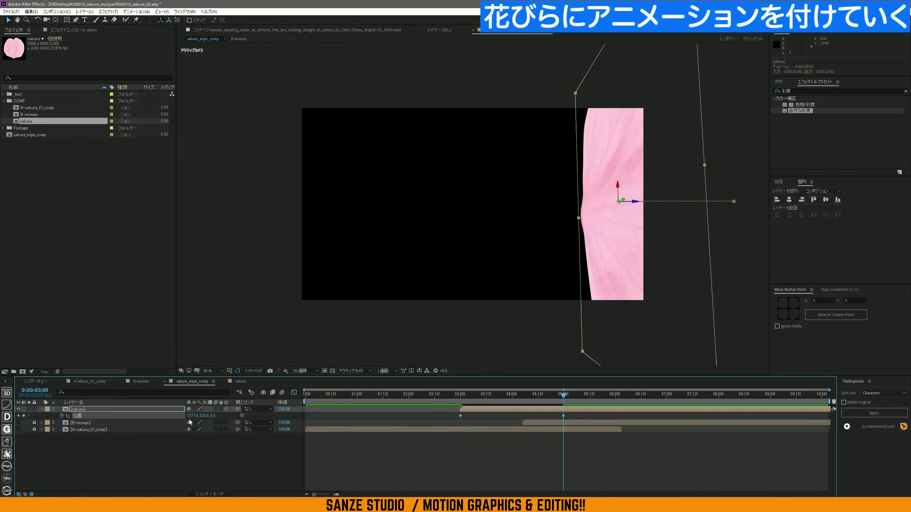
pyautogui.moveTo(461, 248); pyautogui.dragTo(181, 251)
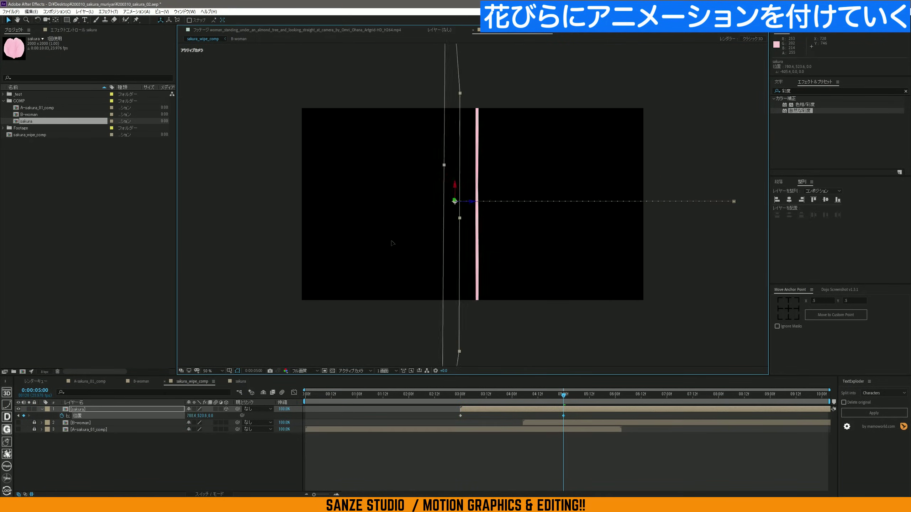
pyautogui.moveTo(181, 252); pyautogui.dragTo(148, 261)
pyautogui.moveTo(488, 393); pyautogui.dragTo(458, 394)
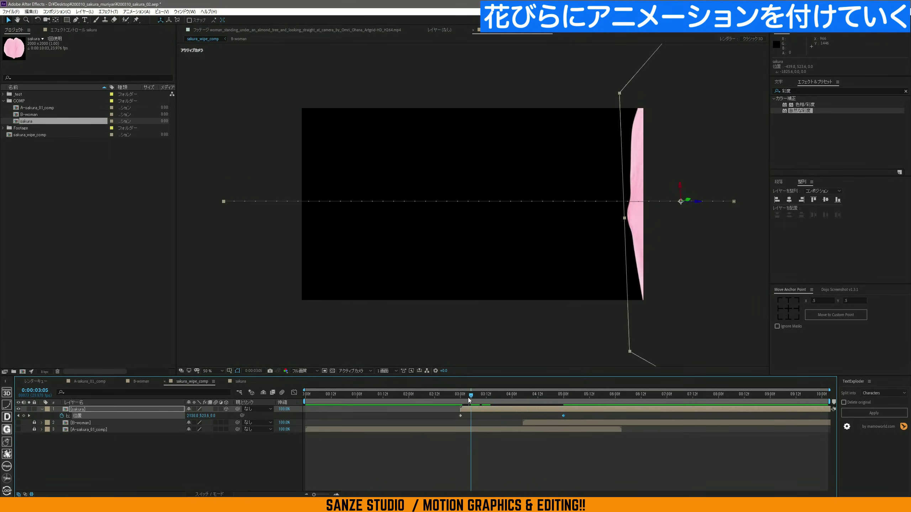
pyautogui.press('space')
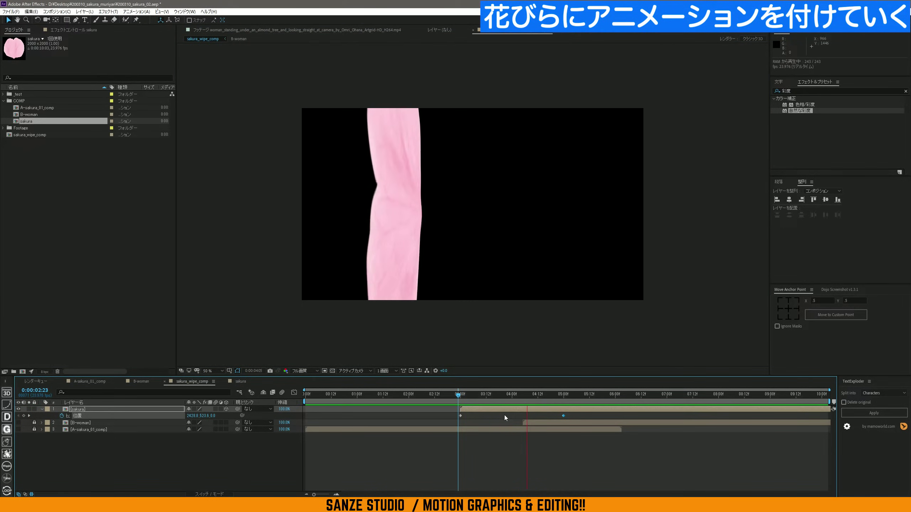
pyautogui.moveTo(516, 396)
pyautogui.mouseDown()
pyautogui.moveTo(523, 392)
pyautogui.moveTo(463, 395)
pyautogui.moveTo(488, 390)
pyautogui.mouseUp()
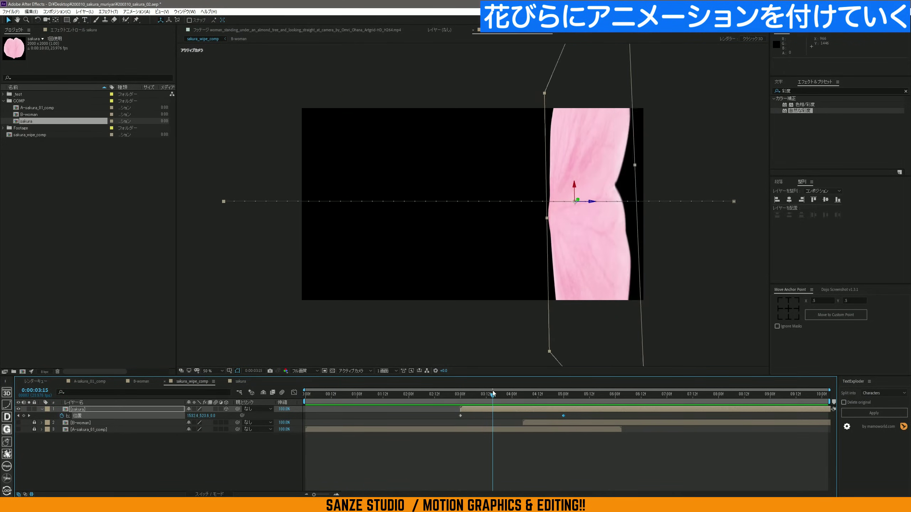
# - Tilt the petal by setting its Y orientation to about 315°
pyautogui.click(94, 410)
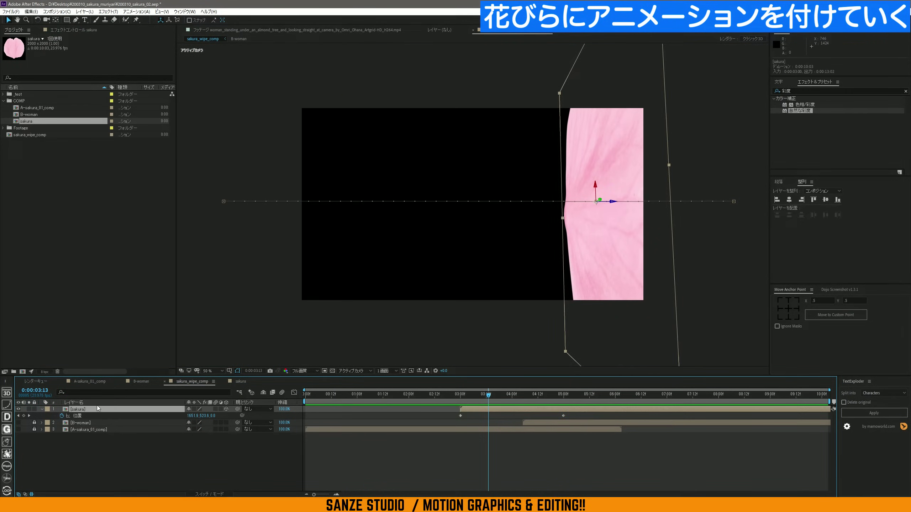
pyautogui.press('r')
pyautogui.moveTo(201, 429); pyautogui.dragTo(182, 414)
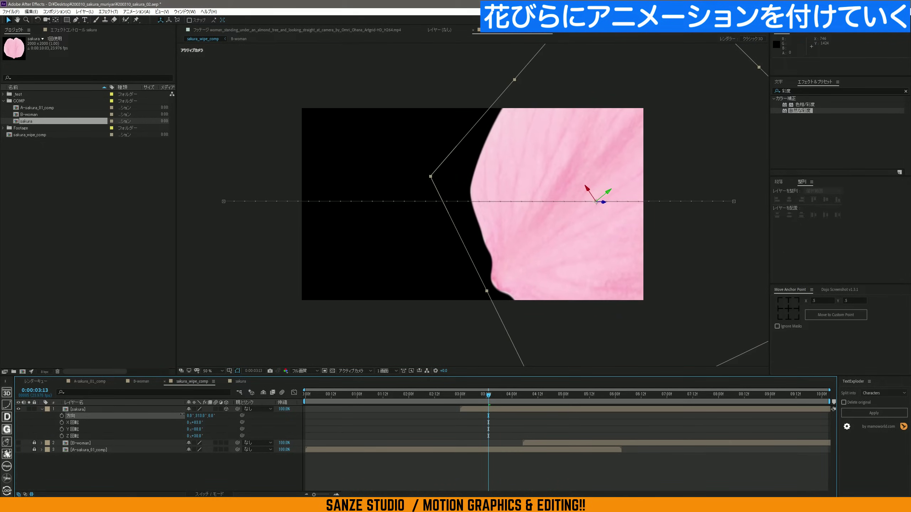
# - Keyframe the petal's Y orientation at 4:02, then move the orientation keyframes to 3:00 and 5:00
pyautogui.click(588, 188)
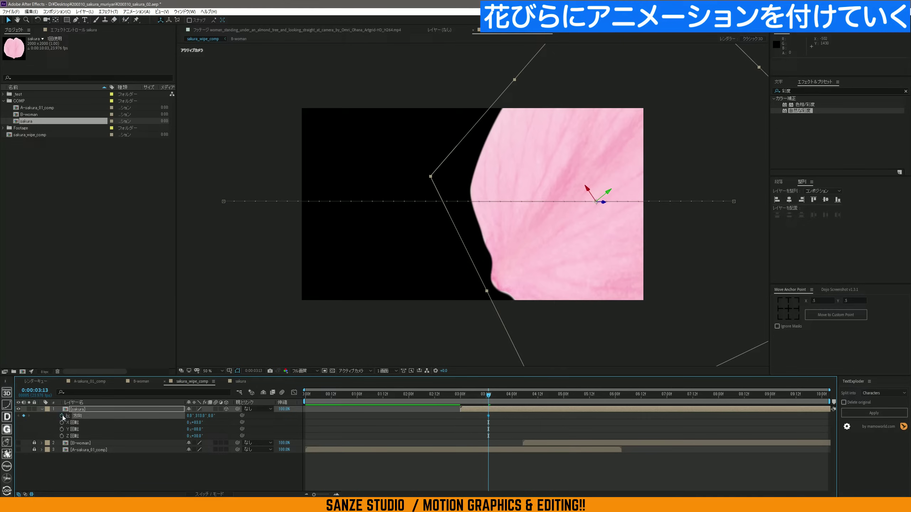
pyautogui.click(516, 394)
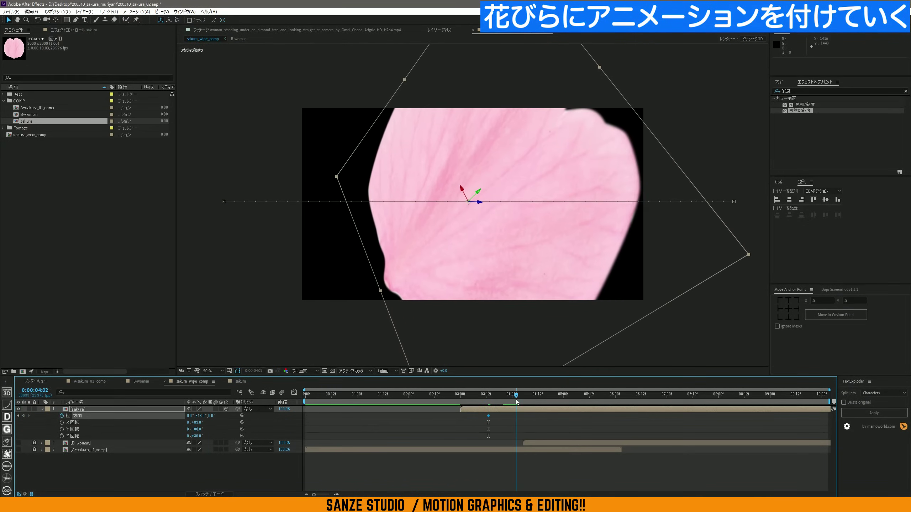
pyautogui.moveTo(199, 415); pyautogui.dragTo(244, 410)
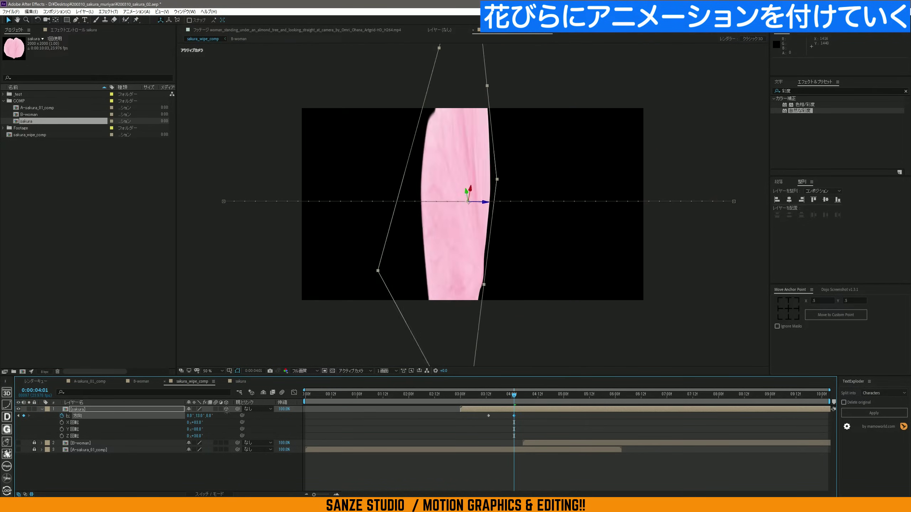
pyautogui.moveTo(482, 397)
pyautogui.mouseDown()
pyautogui.moveTo(498, 396)
pyautogui.moveTo(489, 417)
pyautogui.moveTo(460, 422)
pyautogui.mouseUp()
pyautogui.press('u')
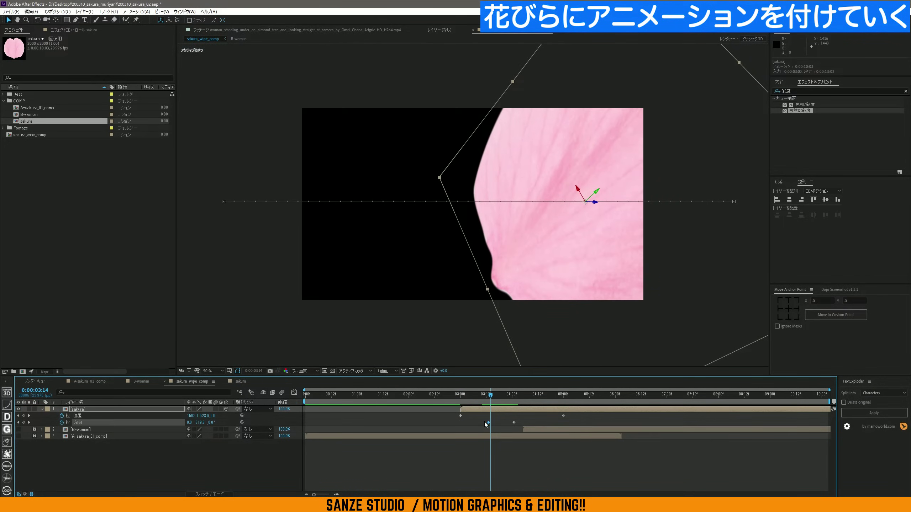
pyautogui.hotkey('ctrl', 'z')
pyautogui.moveTo(514, 422); pyautogui.dragTo(563, 422)
pyautogui.moveTo(488, 422)
pyautogui.mouseDown()
pyautogui.moveTo(460, 423)
pyautogui.moveTo(486, 393)
pyautogui.moveTo(546, 394)
pyautogui.moveTo(467, 396)
pyautogui.mouseUp()
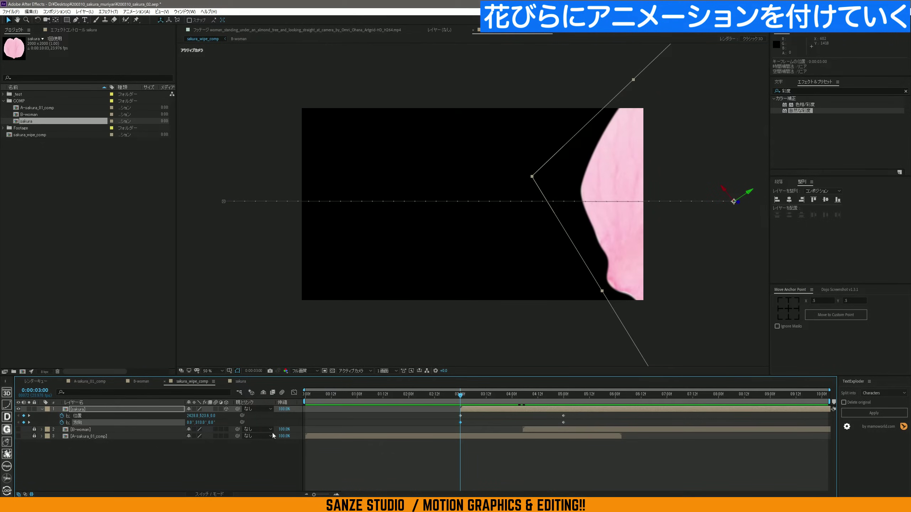
pyautogui.click(49, 409)
pyautogui.moveTo(481, 394)
pyautogui.mouseDown()
pyautogui.moveTo(501, 396)
pyautogui.moveTo(462, 394)
pyautogui.mouseUp()
# - Add a new camera layer, カメラ 1, from the timeline's context menu
pyautogui.rightClick(139, 455)
pyautogui.moveTo(221, 376)
pyautogui.click(280, 410)
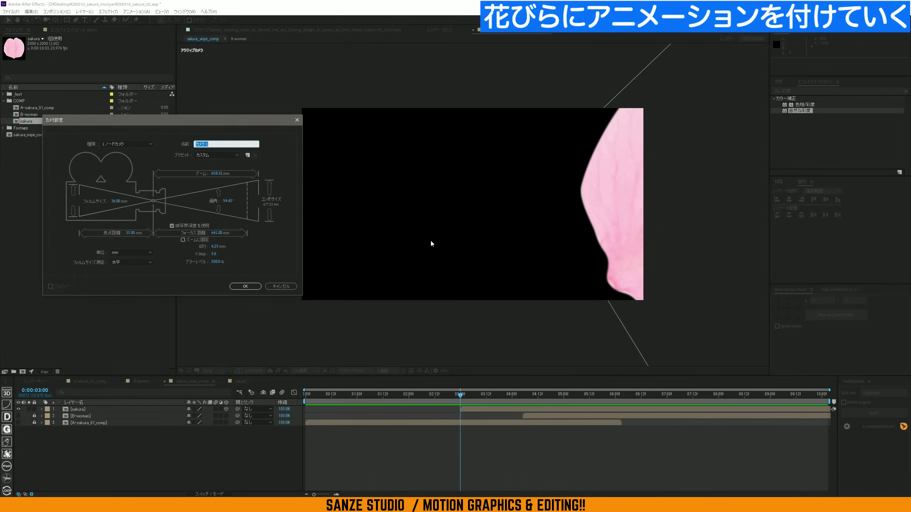
pyautogui.moveTo(209, 127); pyautogui.dragTo(291, 138)
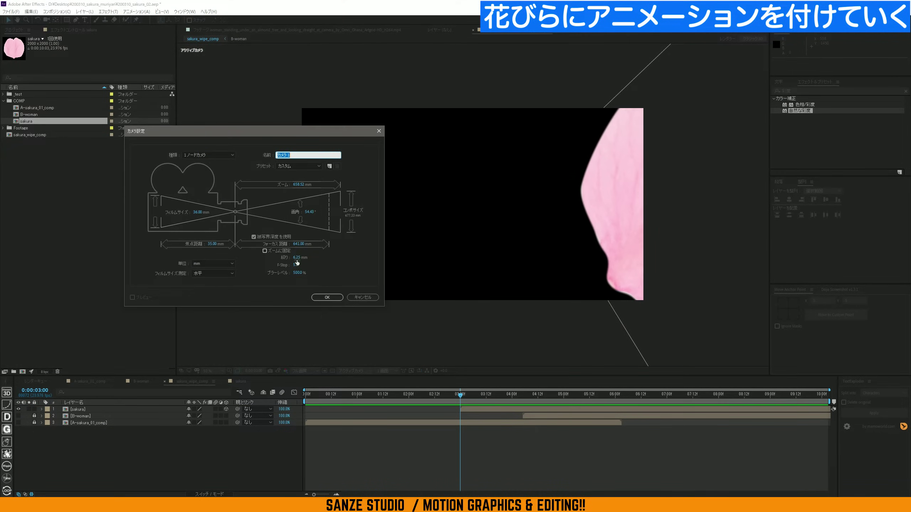
pyautogui.click(326, 298)
# - Trim カメラ 1 to start at 3:00 with Alt+[ and check the petal through it
pyautogui.moveTo(496, 393); pyautogui.dragTo(516, 394)
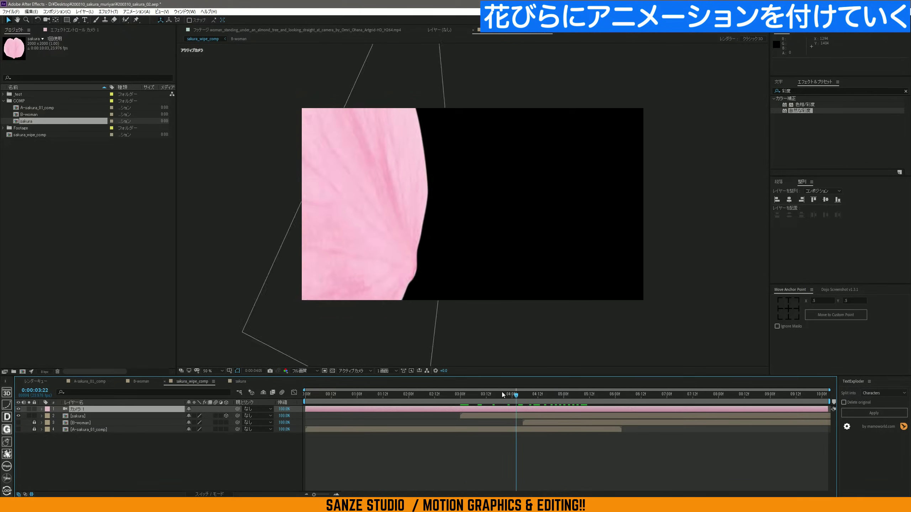
pyautogui.click(460, 393)
pyautogui.hotkey('alt', '[')
pyautogui.moveTo(469, 395); pyautogui.dragTo(474, 400)
pyautogui.press('i')
pyautogui.click(445, 411)
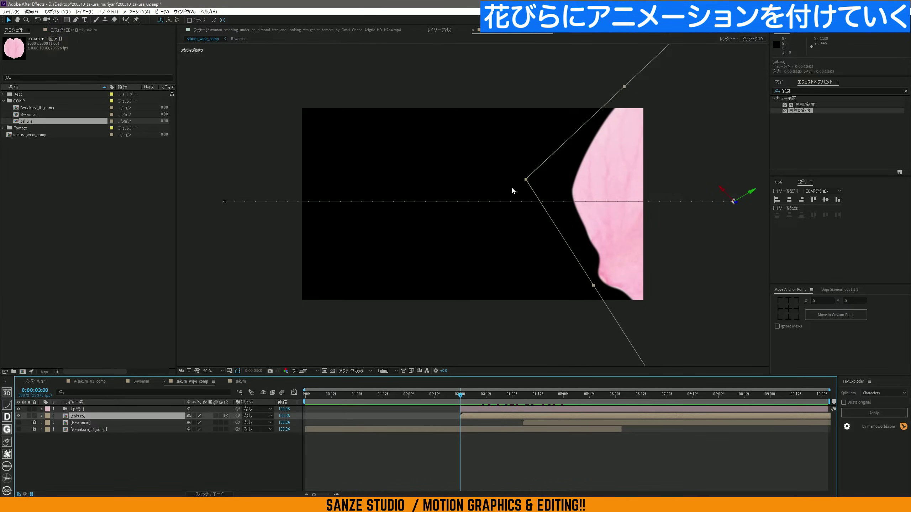
# - Apply the 35mm preset in カメラ 1's camera settings
pyautogui.press(',')
pyautogui.press('pagedown')
pyautogui.press('pageup')
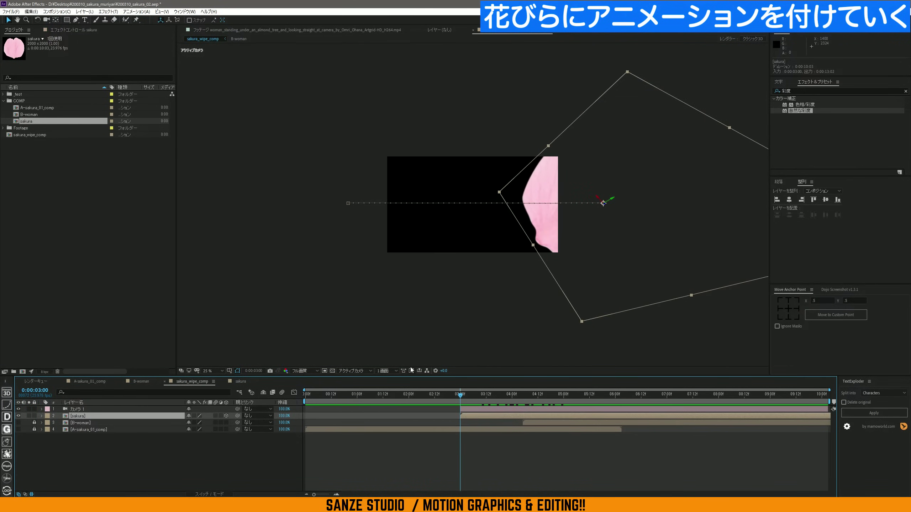
pyautogui.click(96, 410)
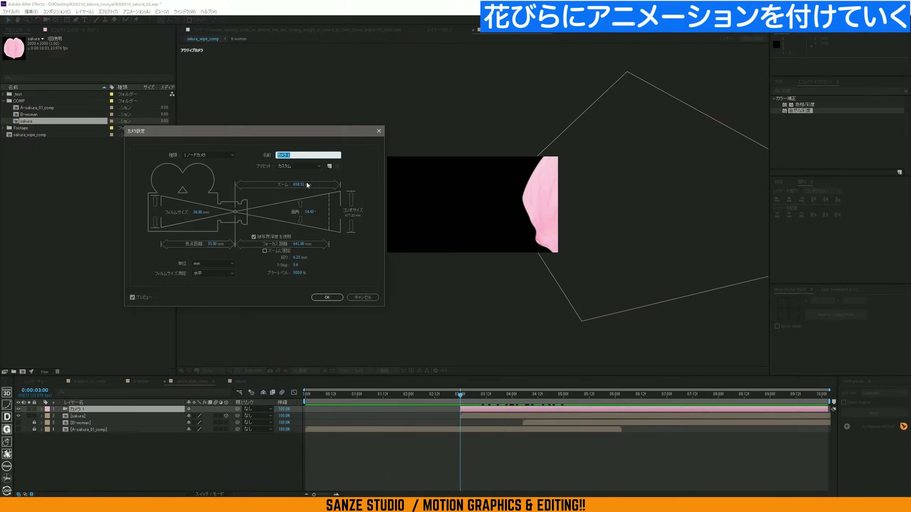
pyautogui.click(309, 165)
pyautogui.click(303, 215)
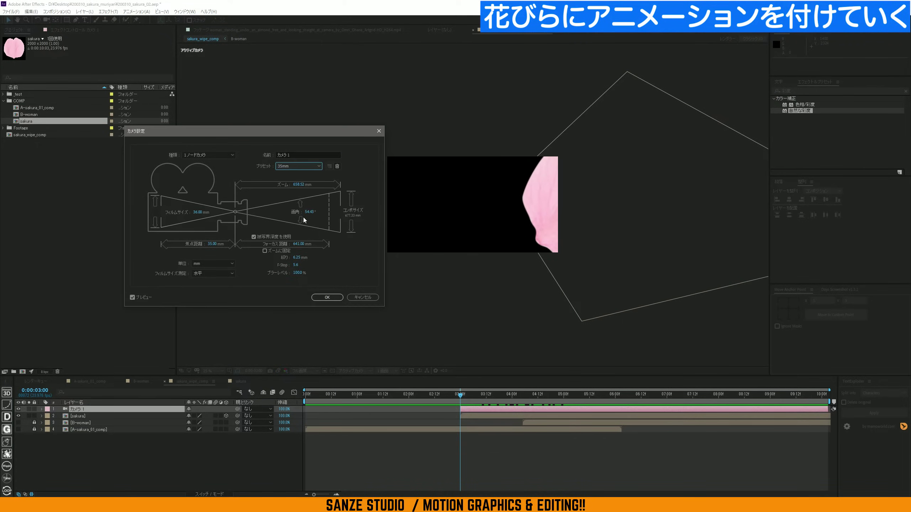
pyautogui.click(336, 296)
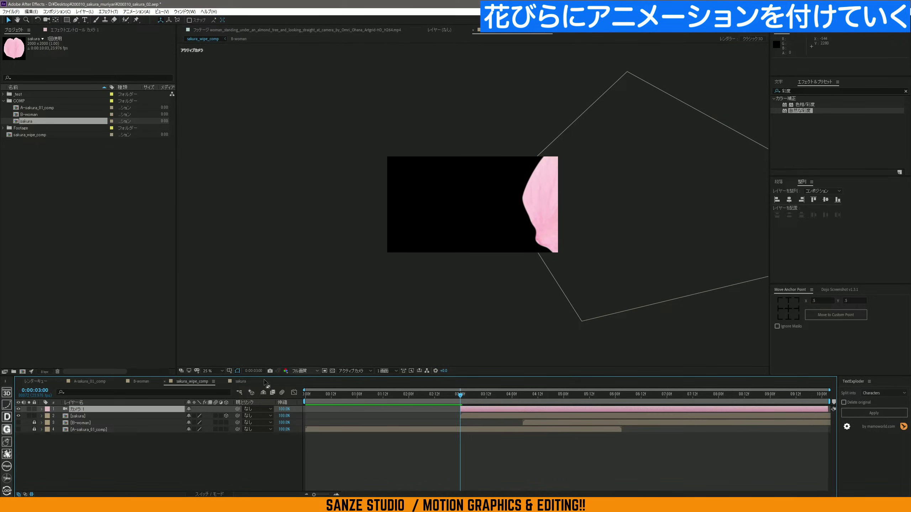
# - Recheck カメラ 1's settings and preview the petal through the camera
pyautogui.doubleClick(111, 408)
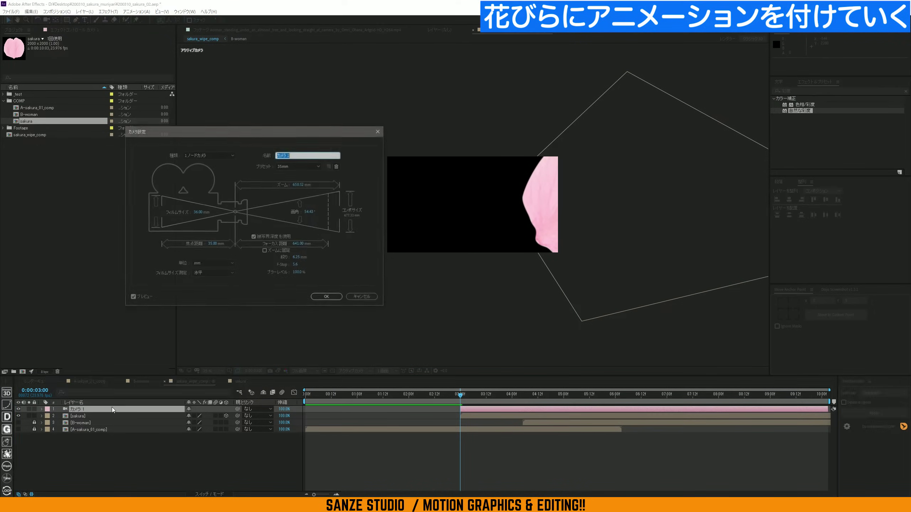
pyautogui.click(334, 297)
pyautogui.moveTo(467, 401); pyautogui.dragTo(460, 405)
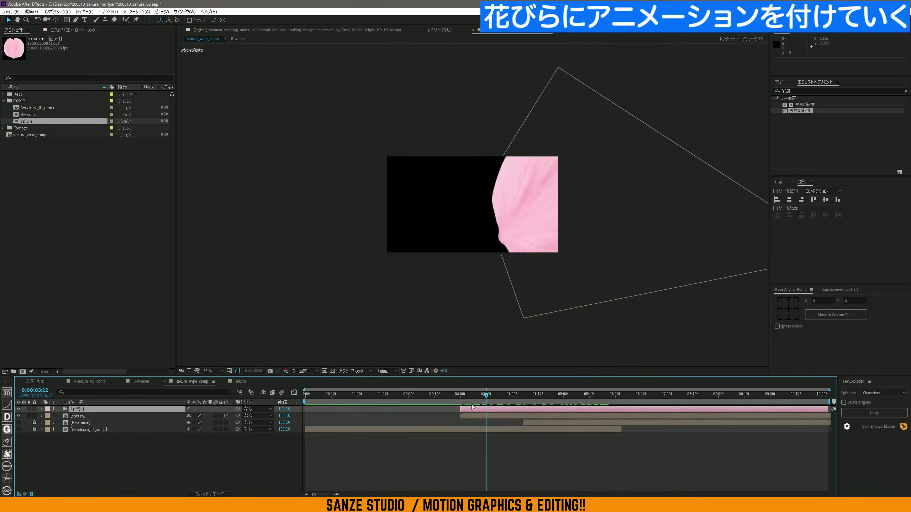
pyautogui.click(480, 416)
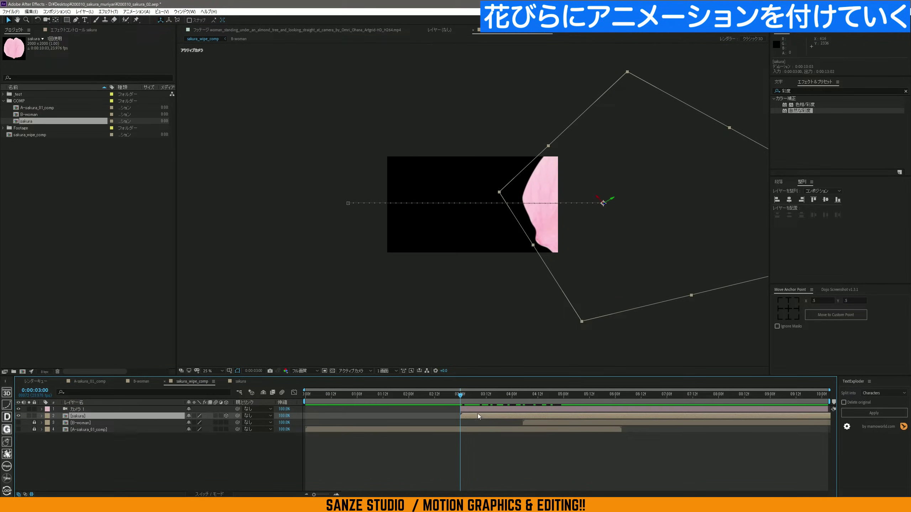
# - Raise the petal's 3:00 position keyframe higher in the frame
pyautogui.press('u')
pyautogui.moveTo(618, 220)
pyautogui.mouseDown()
pyautogui.moveTo(614, 151)
pyautogui.moveTo(643, 129)
pyautogui.mouseUp()
pyautogui.moveTo(462, 402)
pyautogui.mouseDown()
pyautogui.moveTo(600, 394)
pyautogui.moveTo(523, 400)
pyautogui.moveTo(571, 396)
pyautogui.moveTo(562, 400)
pyautogui.mouseUp()
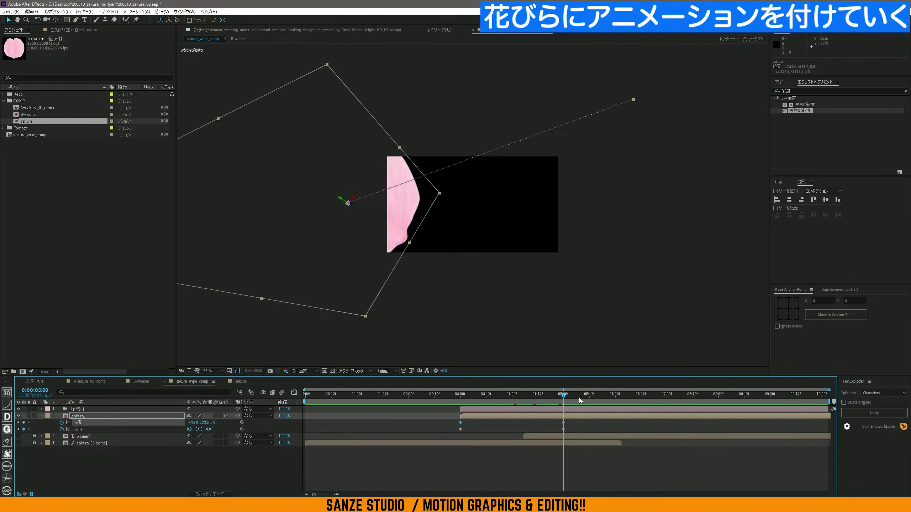
# - Move the petal's 5:00 position down and left, then preview the diagonal flight
pyautogui.click(563, 423)
pyautogui.moveTo(375, 226); pyautogui.dragTo(321, 279)
pyautogui.moveTo(564, 395)
pyautogui.mouseDown()
pyautogui.moveTo(444, 415)
pyautogui.moveTo(474, 412)
pyautogui.mouseUp()
pyautogui.press('space')
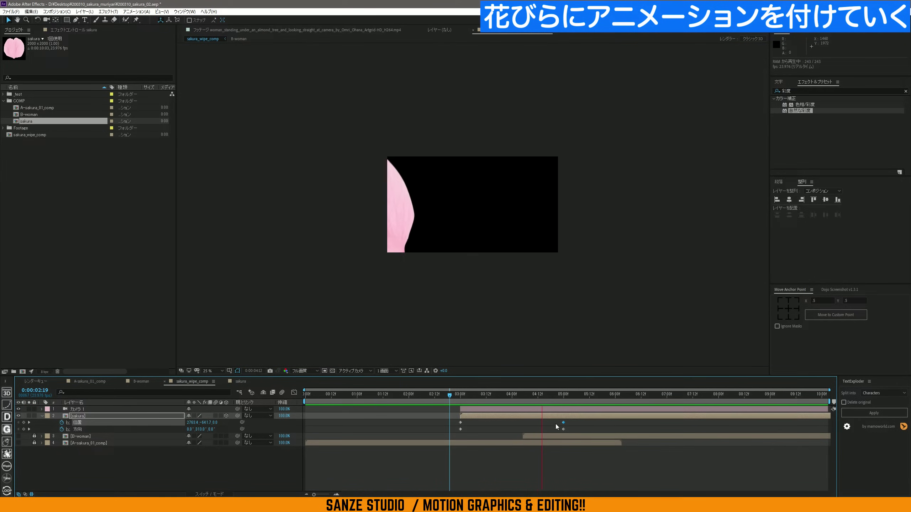
pyautogui.press('space')
pyautogui.moveTo(511, 408); pyautogui.dragTo(461, 413)
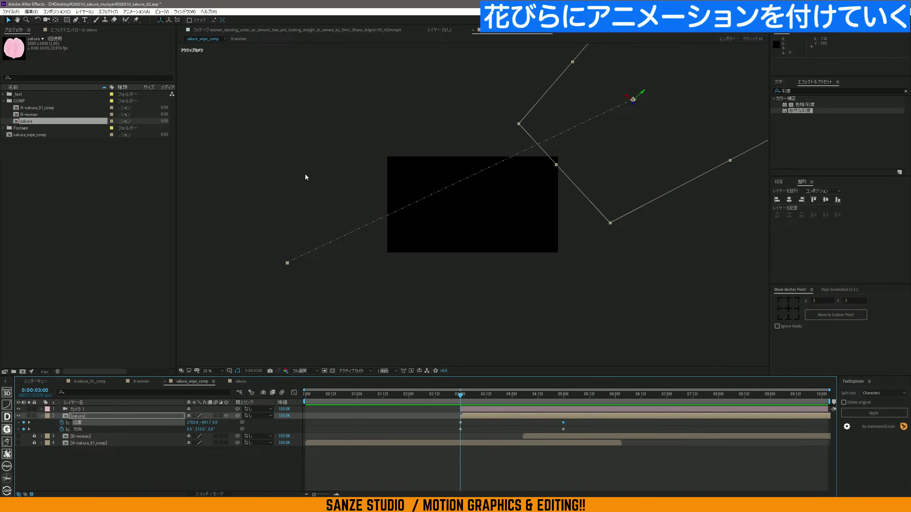
# - Curve the petal's motion path at its start and end, then preview the flight
pyautogui.moveTo(76, 20); pyautogui.dragTo(96, 43)
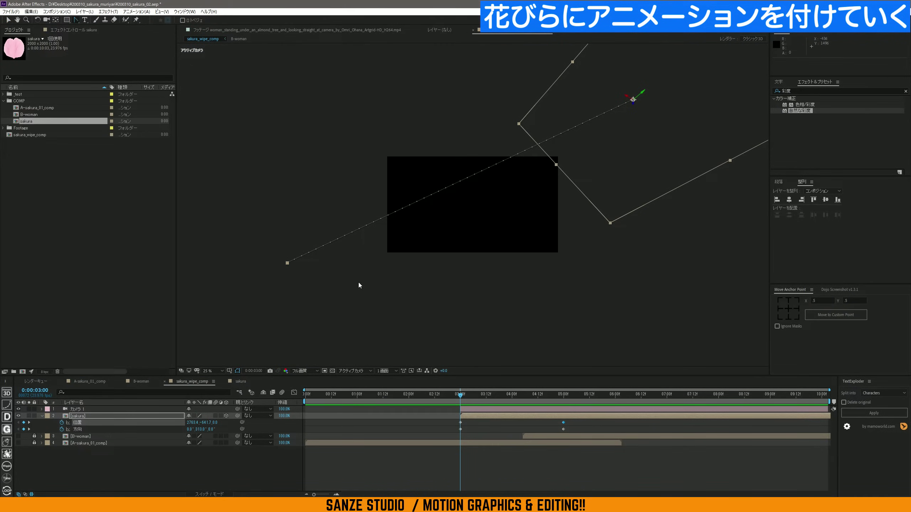
pyautogui.moveTo(287, 263); pyautogui.dragTo(366, 275)
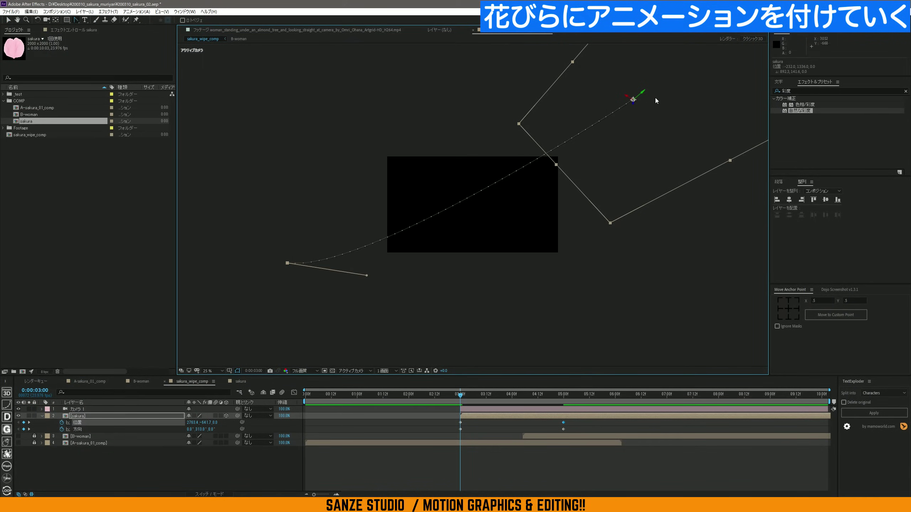
pyautogui.moveTo(633, 100); pyautogui.dragTo(583, 176)
pyautogui.moveTo(487, 395); pyautogui.dragTo(497, 394)
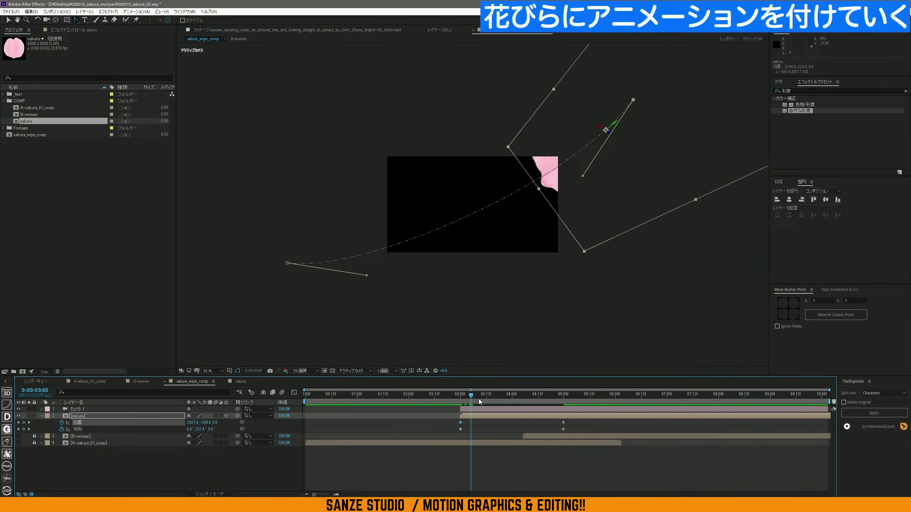
pyautogui.click(440, 395)
pyautogui.press('space')
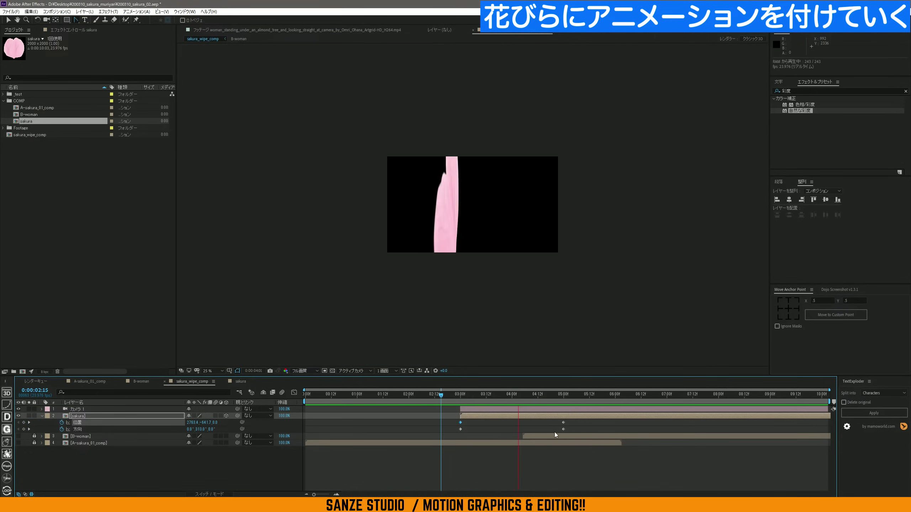
pyautogui.press('r')
pyautogui.press('space')
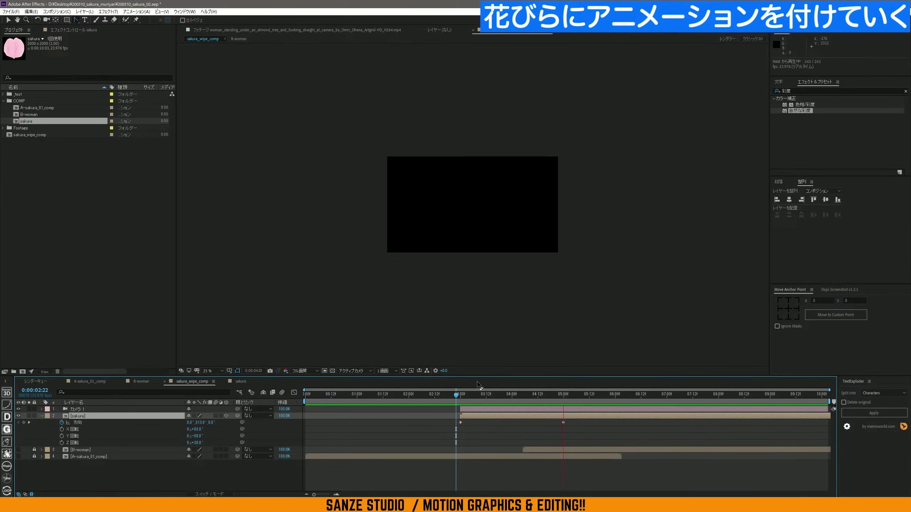
pyautogui.moveTo(473, 394)
pyautogui.mouseDown()
pyautogui.moveTo(482, 395)
pyautogui.moveTo(467, 394)
pyautogui.mouseUp()
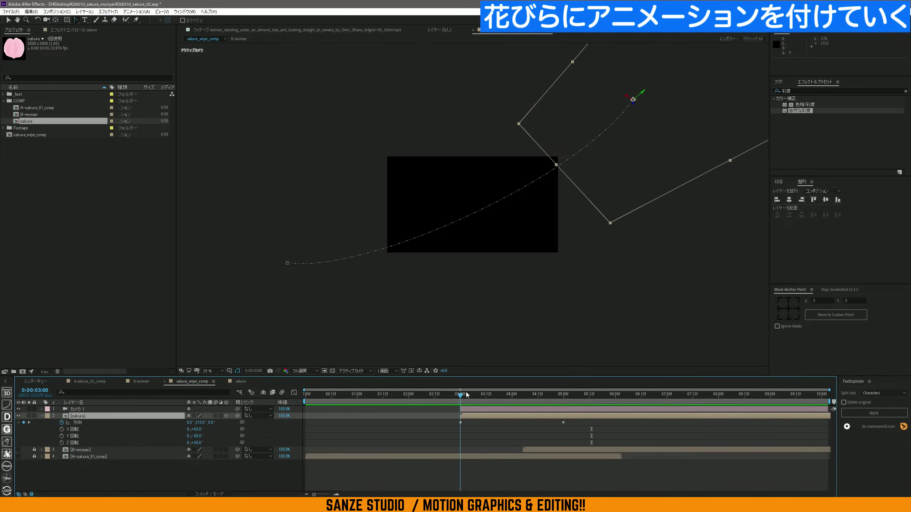
pyautogui.click(42, 416)
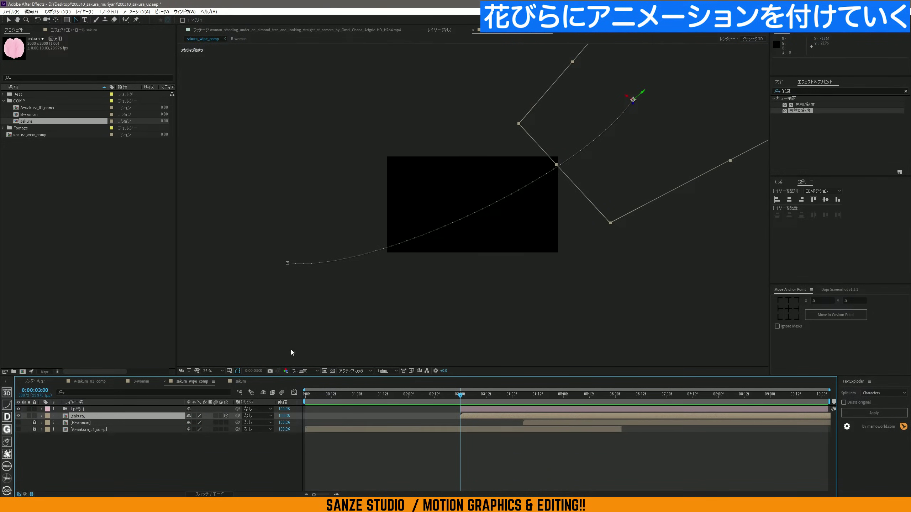
pyautogui.moveTo(480, 404); pyautogui.dragTo(498, 398)
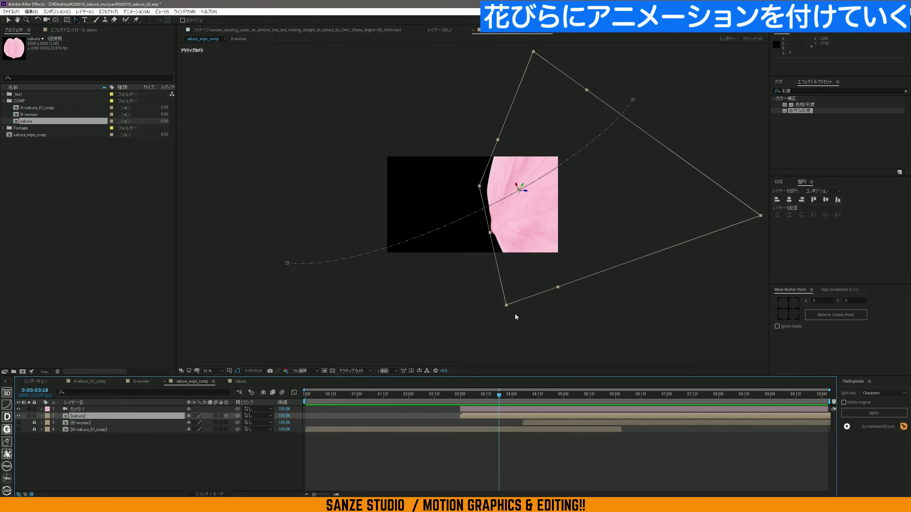
# - At 50% zoom, enable motion blur on the sakura layer and scrub to check it
pyautogui.press('.')
pyautogui.click(216, 416)
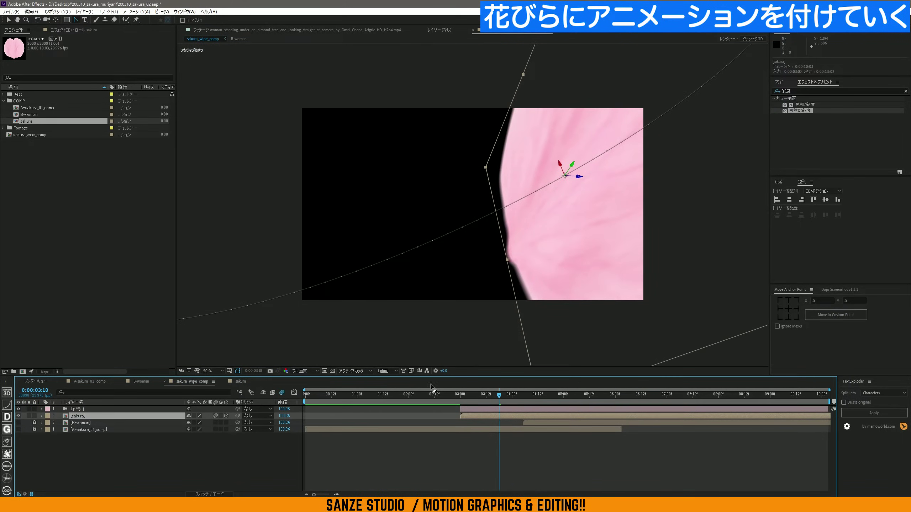
pyautogui.click(508, 399)
pyautogui.moveTo(508, 400); pyautogui.dragTo(517, 403)
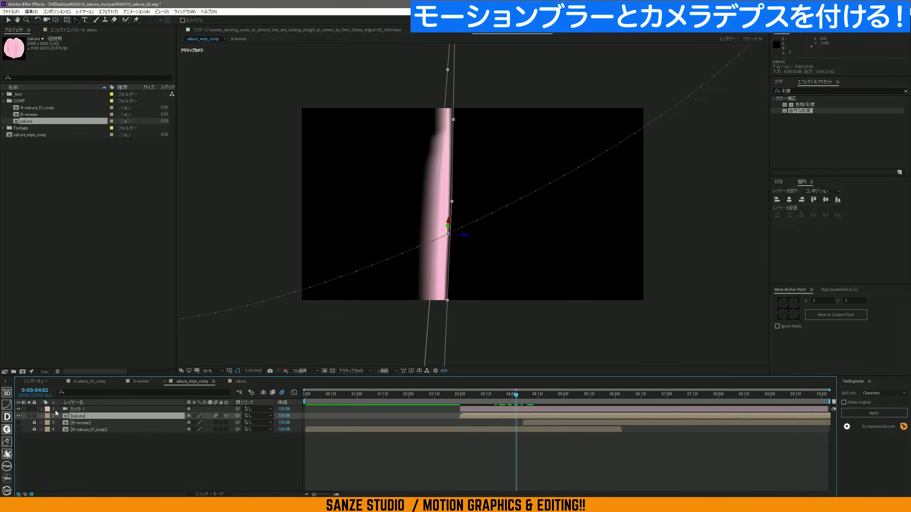
# - Toggle the sakura layer's motion blur repeatedly to compare the petal with and without it
pyautogui.click(216, 415)
pyautogui.click(215, 415)
pyautogui.click(215, 416)
pyautogui.click(215, 416)
pyautogui.click(215, 416)
# - At 3:18, open the camera settings for カメラ 1
pyautogui.click(499, 393)
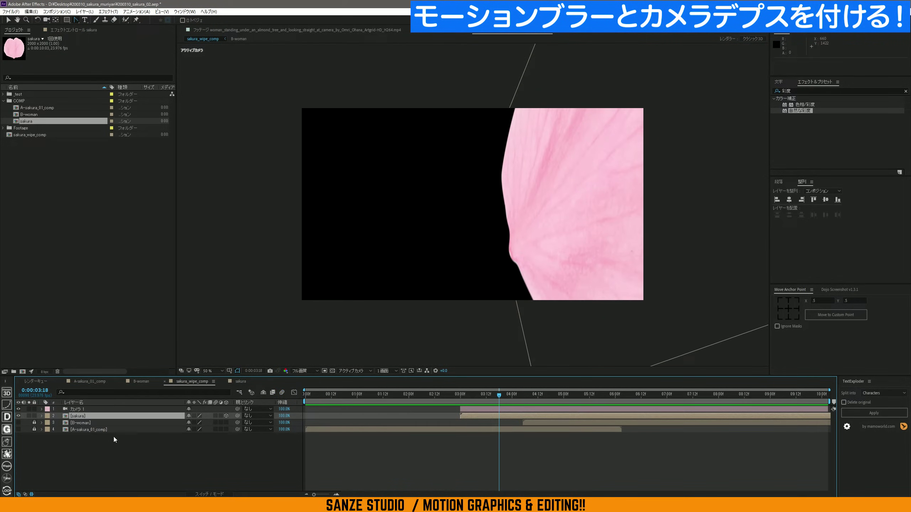
pyautogui.click(76, 409)
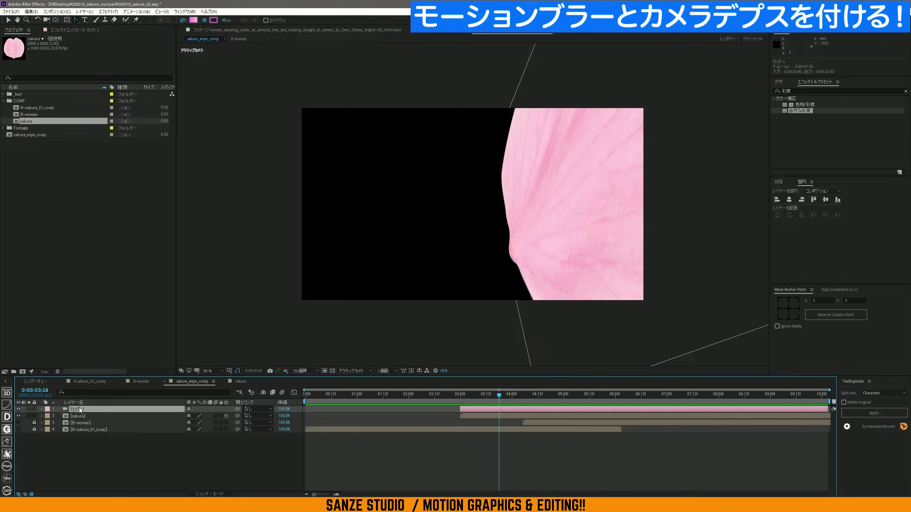
pyautogui.doubleClick(80, 408)
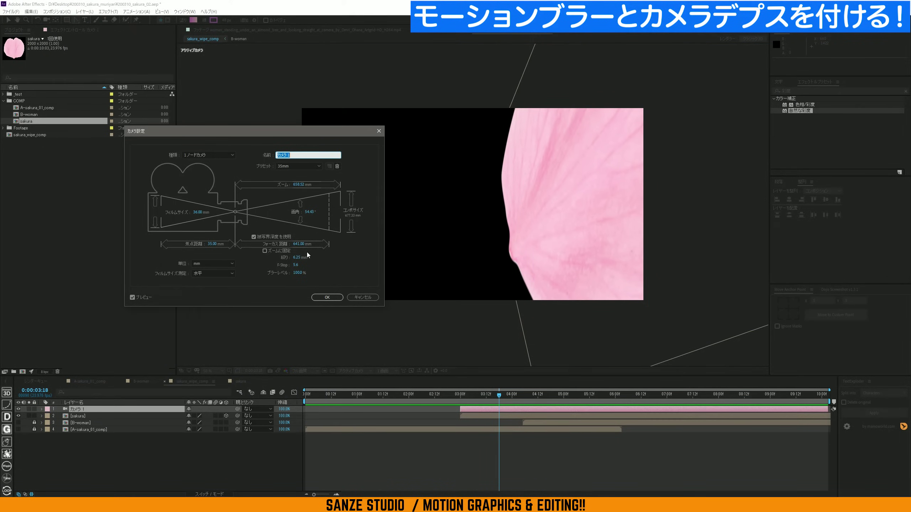
# - Confirm カメラ 1's settings with depth of field enabled, then open the 3D View list
pyautogui.click(327, 297)
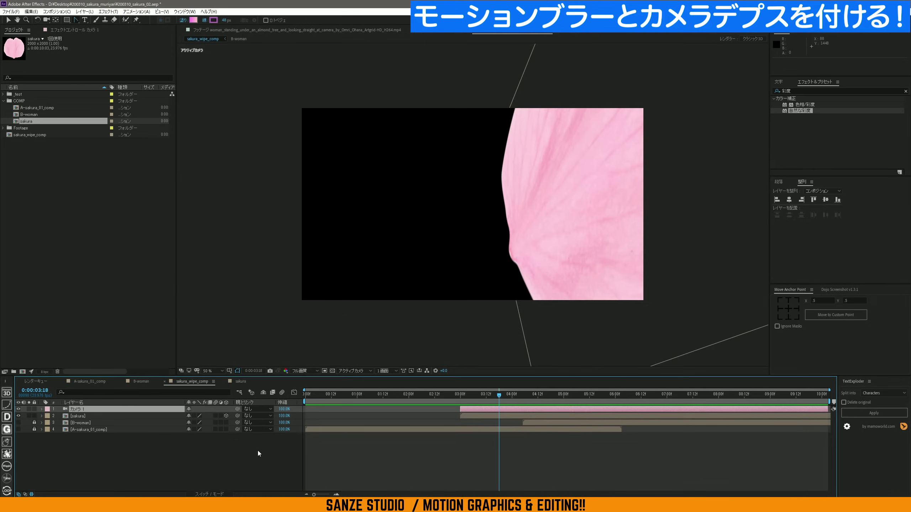
pyautogui.click(102, 410)
pyautogui.click(355, 371)
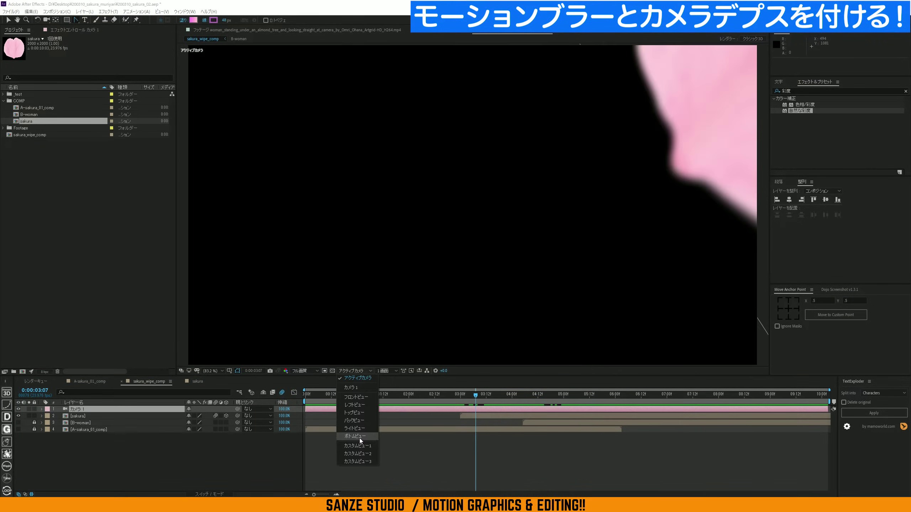
# - Switch to Top view at 0:00:03:00 and expand カメラ 1's Camera Options
pyautogui.click(361, 414)
pyautogui.scroll(-6, 442, 261)
pyautogui.press('j')
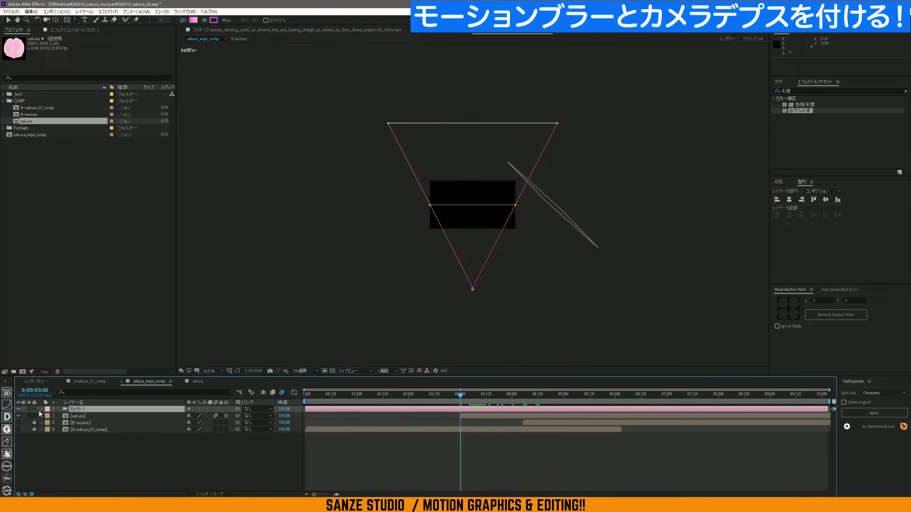
pyautogui.click(41, 409)
pyautogui.click(48, 422)
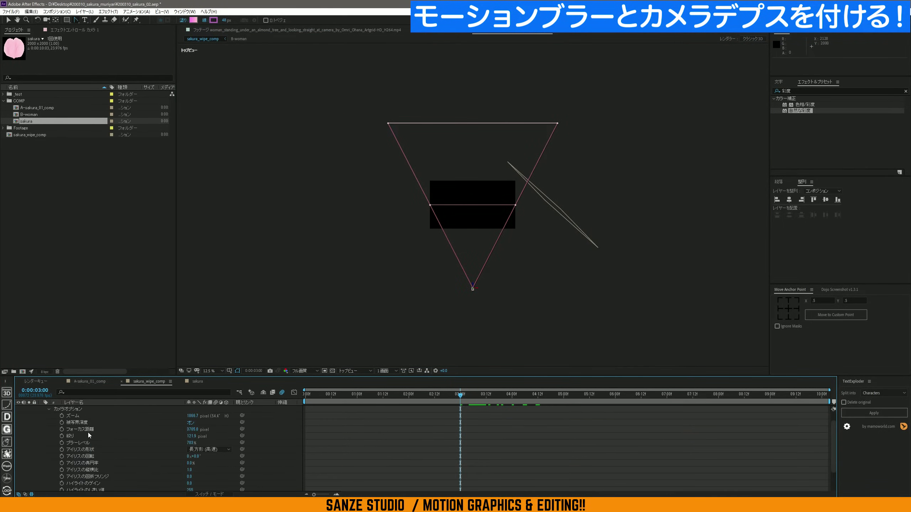
# - Lower カメラ 1's Focus Distance to 3428.0, then return to Active Camera view
pyautogui.click(80, 410)
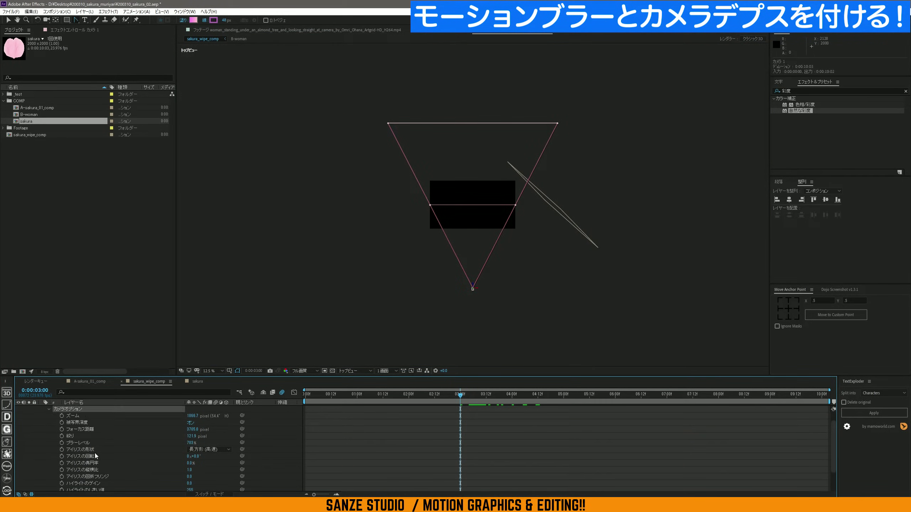
pyautogui.click(92, 423)
pyautogui.click(93, 430)
pyautogui.moveTo(190, 430); pyautogui.dragTo(123, 460)
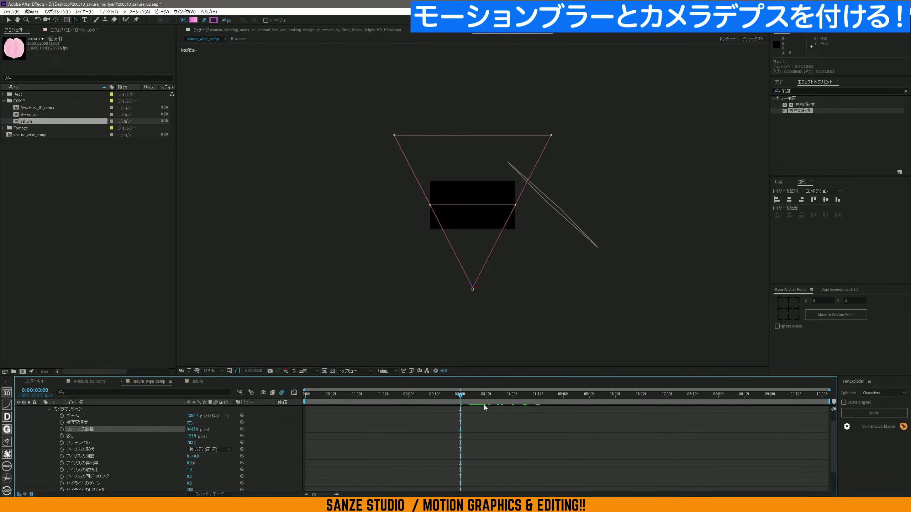
pyautogui.moveTo(465, 398); pyautogui.dragTo(464, 405)
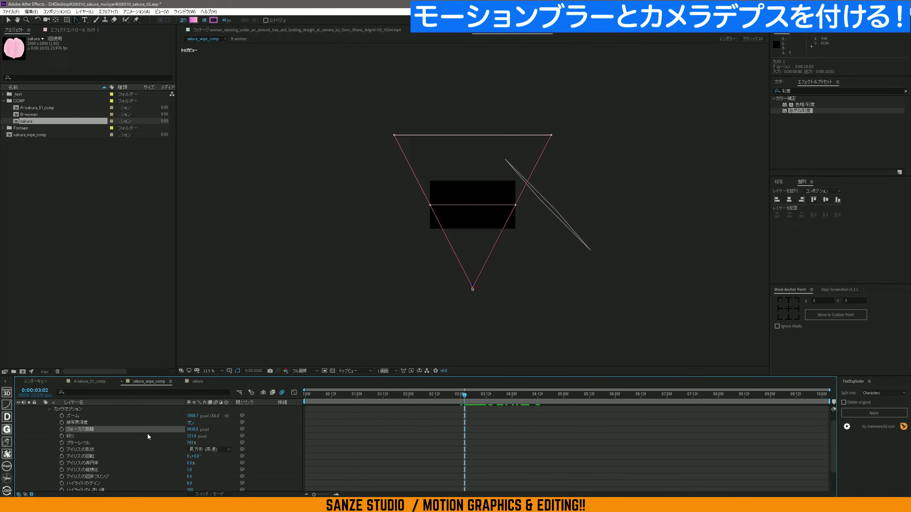
pyautogui.click(136, 435)
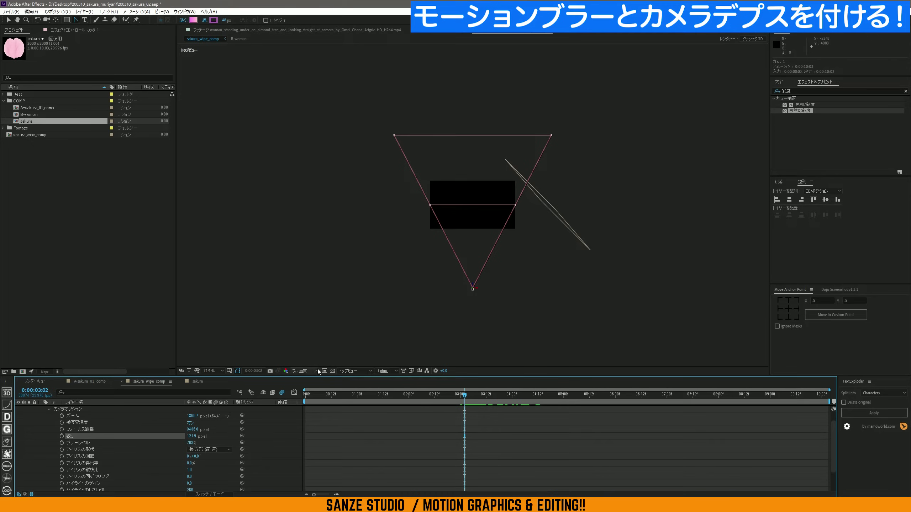
pyautogui.click(358, 370)
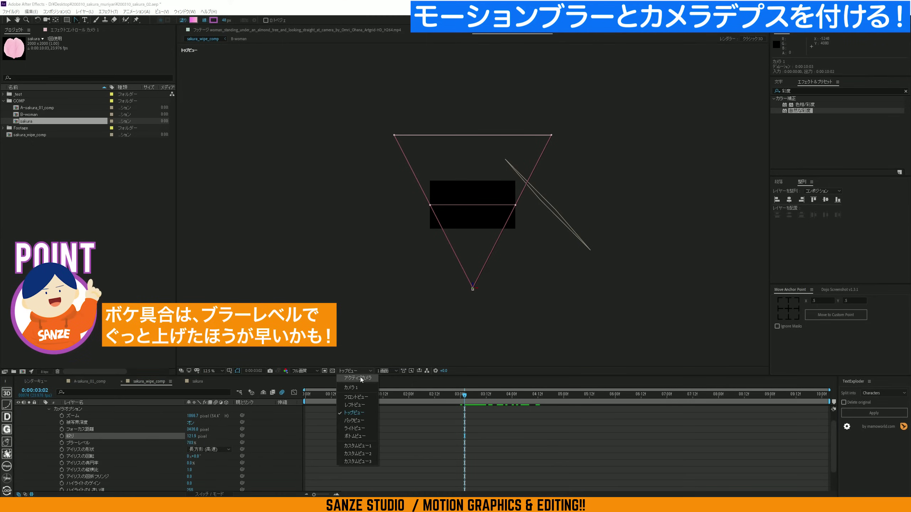
pyautogui.click(360, 378)
# - At 0:00:03:17, toggle Depth of Field on and off to compare the blur
pyautogui.moveTo(478, 397); pyautogui.dragTo(497, 408)
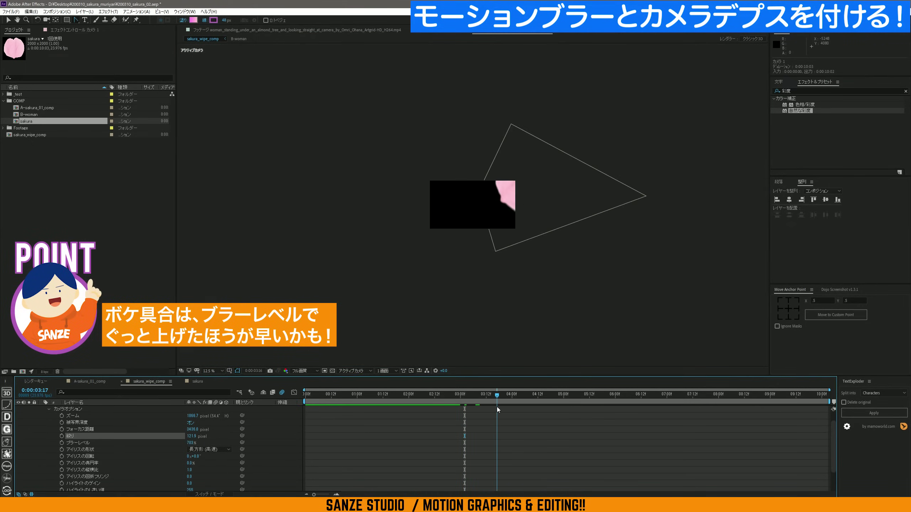
pyautogui.scroll(2, 498, 188)
pyautogui.scroll(2, 498, 188)
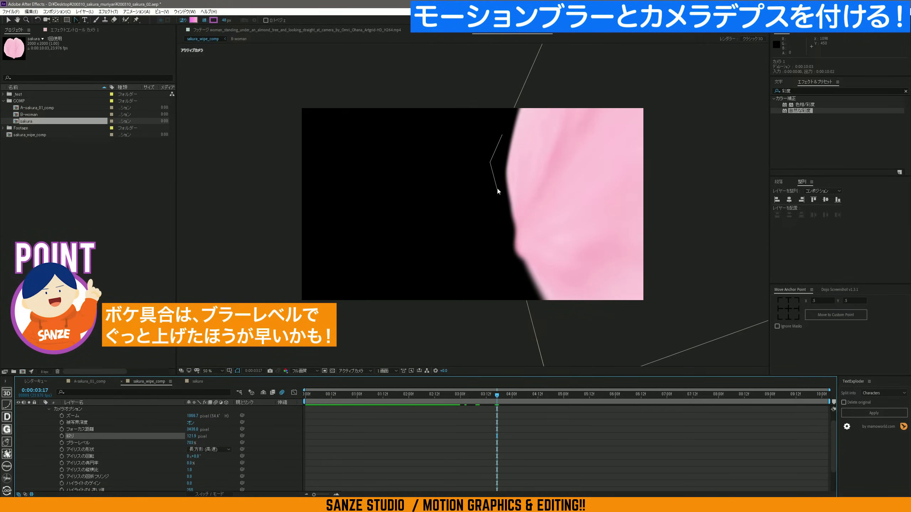
pyautogui.click(190, 423)
pyautogui.click(190, 423)
pyautogui.click(190, 424)
pyautogui.click(190, 423)
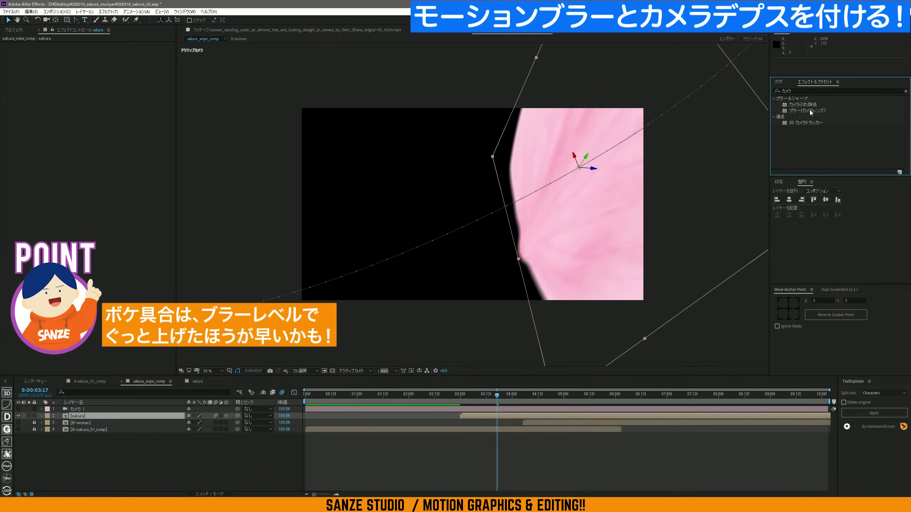
# - Preview the petal flying through from 0:00:03:00 with カメラ 1 visible and selected
pyautogui.click(809, 111)
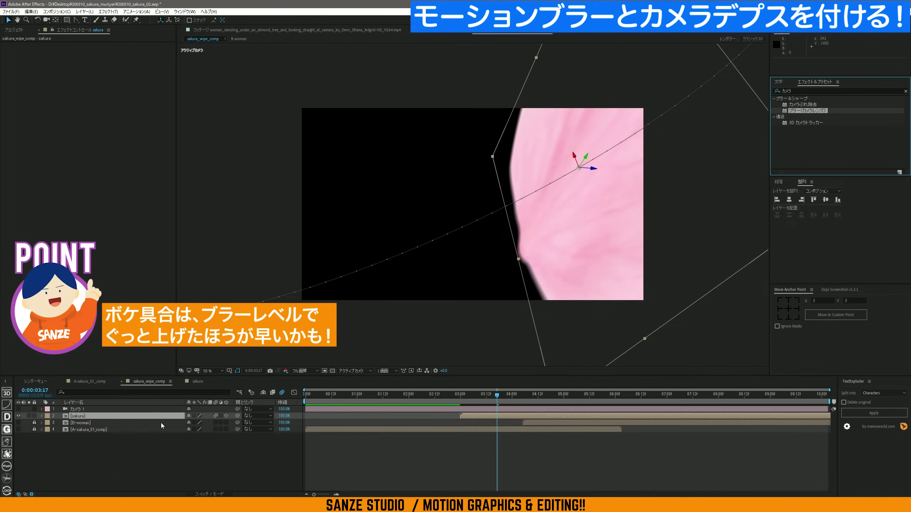
pyautogui.click(19, 410)
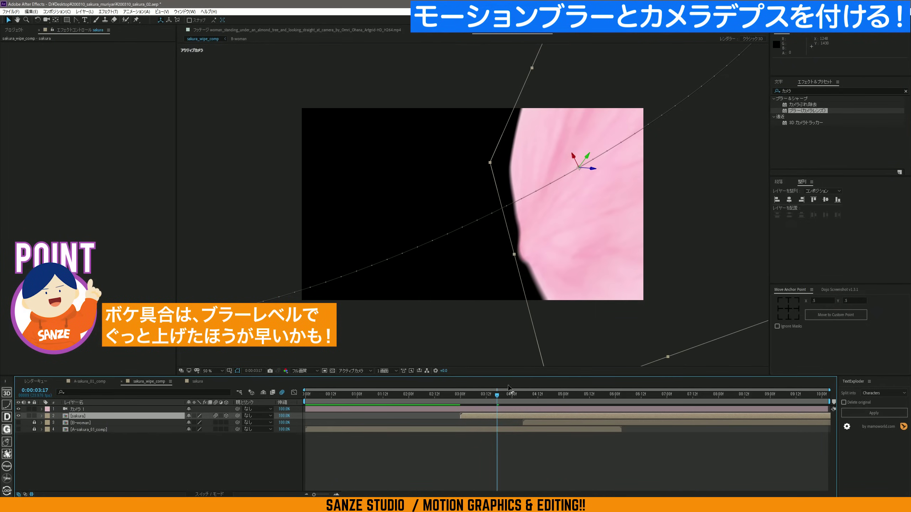
pyautogui.press('i')
pyautogui.click(203, 460)
pyautogui.click(101, 411)
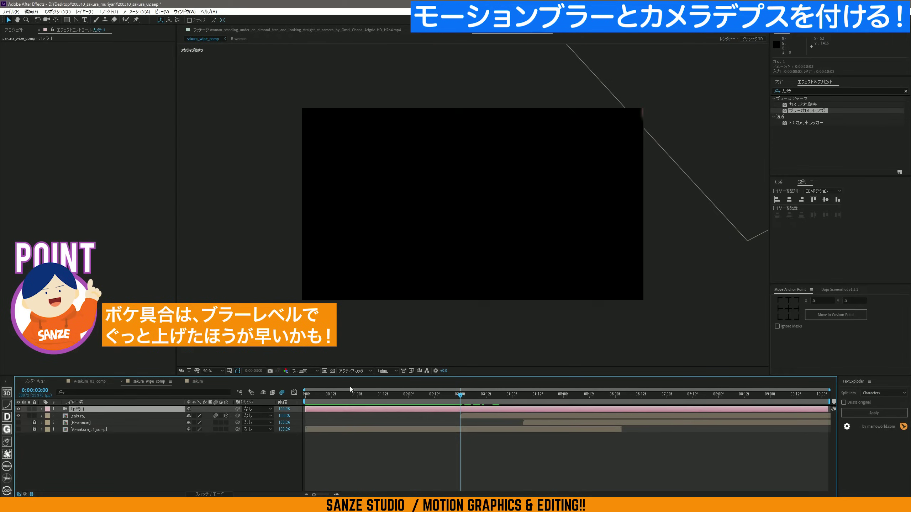
pyautogui.press('space')
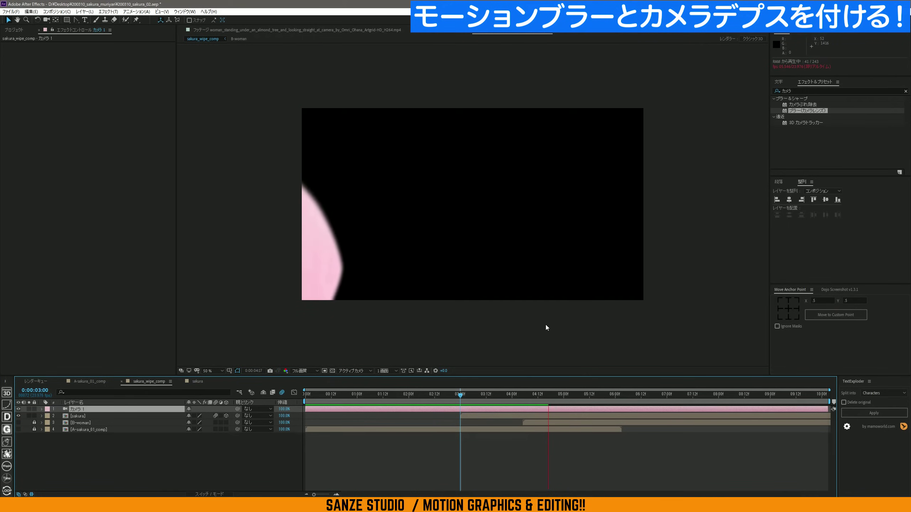
pyautogui.moveTo(548, 397); pyautogui.dragTo(485, 396)
pyautogui.press('space')
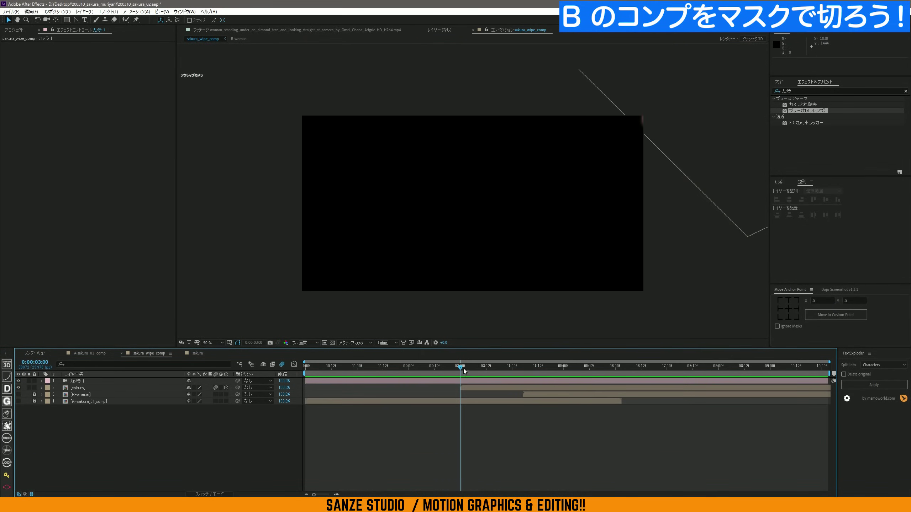
# - Lock the camera layer, show the B-woman and A-sakura layers, and scrub the pink wipe
pyautogui.moveTo(462, 367); pyautogui.dragTo(503, 368)
pyautogui.click(35, 382)
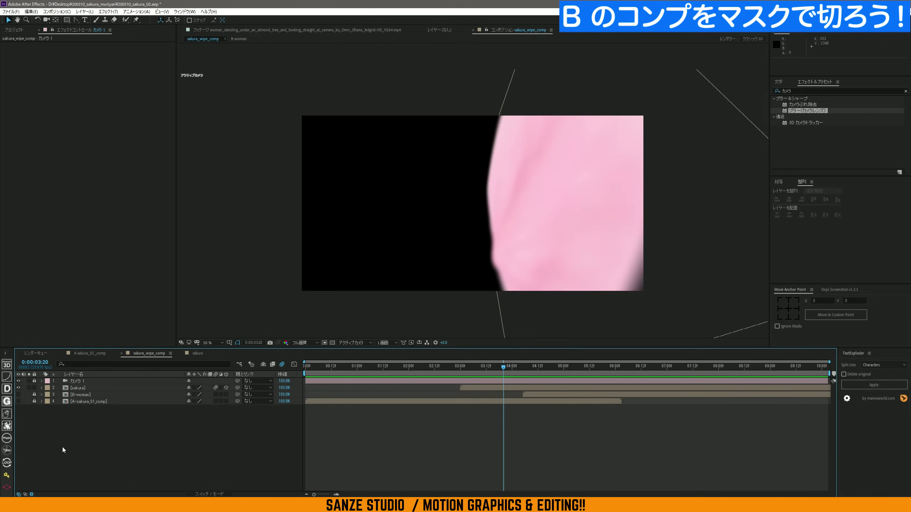
pyautogui.moveTo(18, 395); pyautogui.dragTo(18, 402)
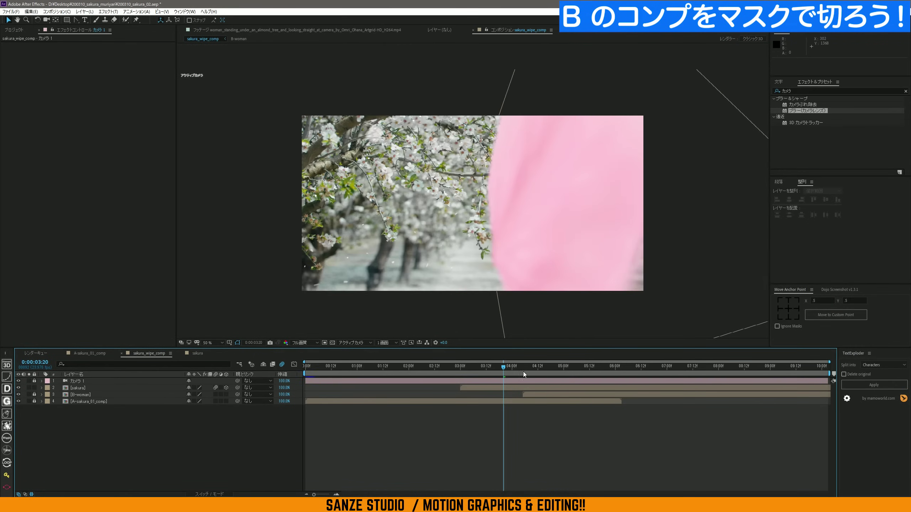
pyautogui.moveTo(478, 366); pyautogui.dragTo(445, 367)
pyautogui.moveTo(462, 374)
pyautogui.mouseDown()
pyautogui.moveTo(523, 375)
pyautogui.moveTo(464, 378)
pyautogui.mouseUp()
# - Shift the sakura layer and its keyframes later so it starts at 04:00
pyautogui.click(474, 387)
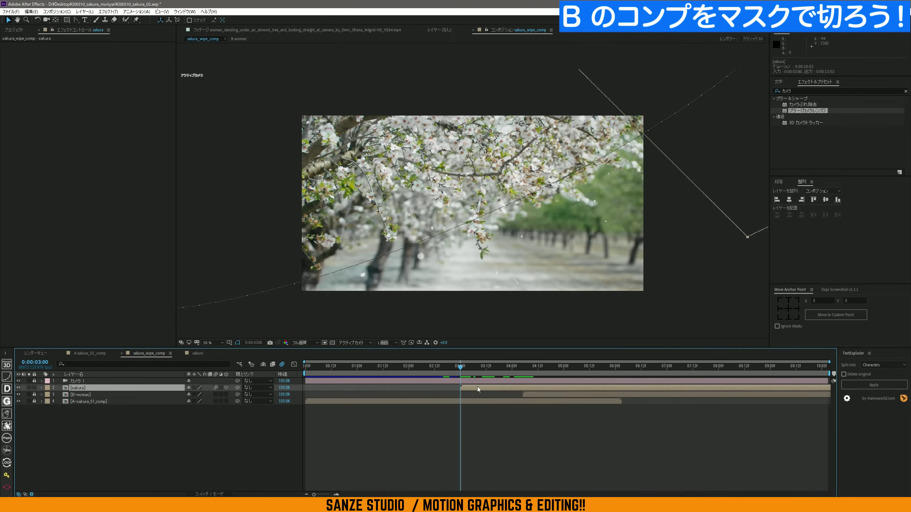
pyautogui.press('u')
pyautogui.moveTo(481, 392)
pyautogui.mouseDown()
pyautogui.moveTo(502, 389)
pyautogui.moveTo(510, 371)
pyautogui.moveTo(516, 388)
pyautogui.mouseUp()
pyautogui.press('pagedown')
pyautogui.press('F2')
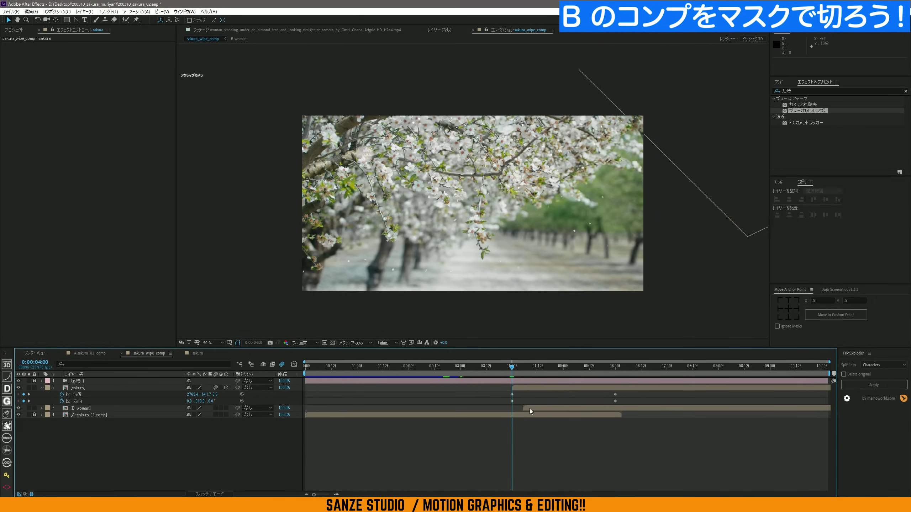
# - Make the B-woman clip start at 04:00, check the wipe, and reselect the sakura layer
pyautogui.moveTo(529, 409); pyautogui.dragTo(520, 411)
pyautogui.click(523, 367)
pyautogui.moveTo(526, 370)
pyautogui.mouseDown()
pyautogui.moveTo(561, 376)
pyautogui.moveTo(521, 379)
pyautogui.mouseUp()
pyautogui.click(594, 419)
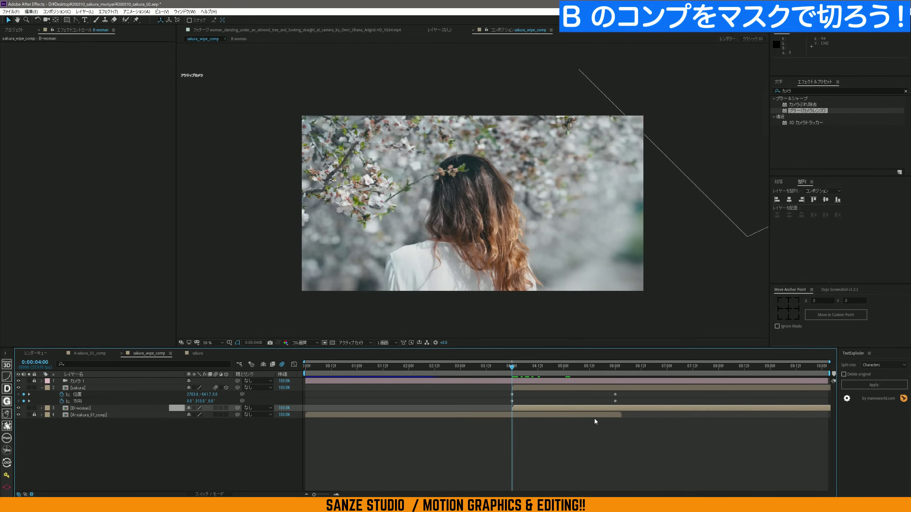
pyautogui.click(523, 387)
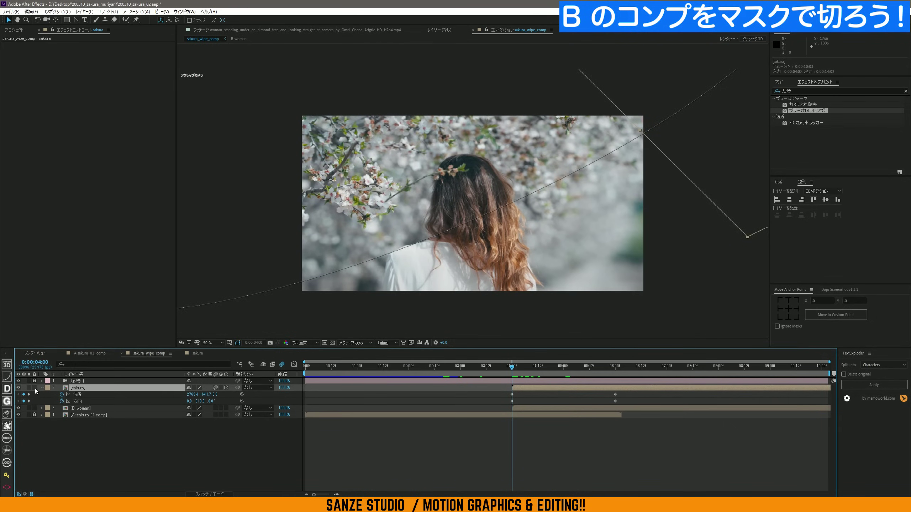
pyautogui.click(171, 461)
pyautogui.click(448, 273)
# - Lock the sakura layer and draw a mask on B-woman with right corners outside the frame
pyautogui.click(34, 387)
pyautogui.hotkey('ctrl', 'Down')
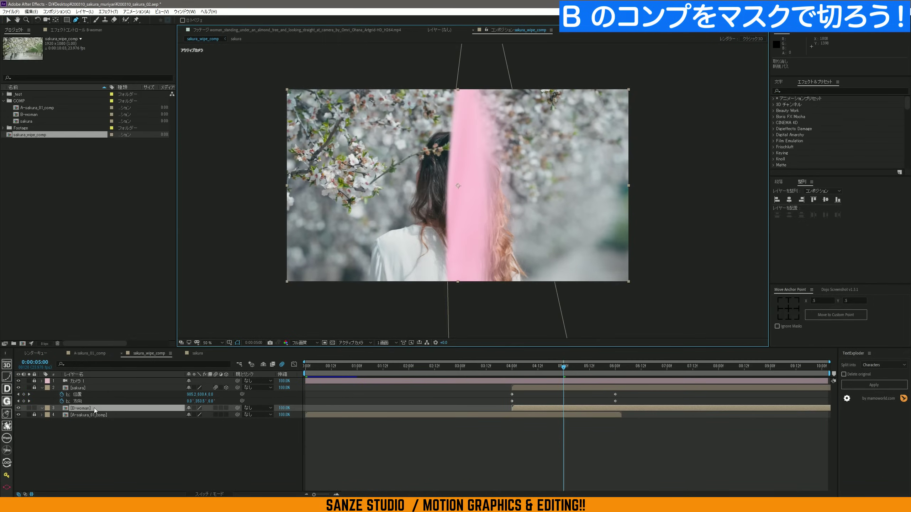
pyautogui.click(473, 57)
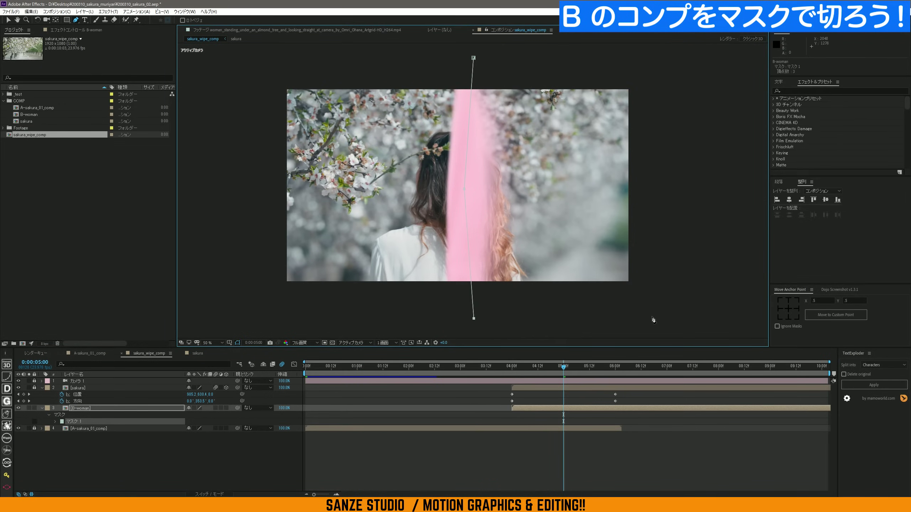
pyautogui.click(474, 59)
pyautogui.moveTo(659, 74); pyautogui.dragTo(666, 53)
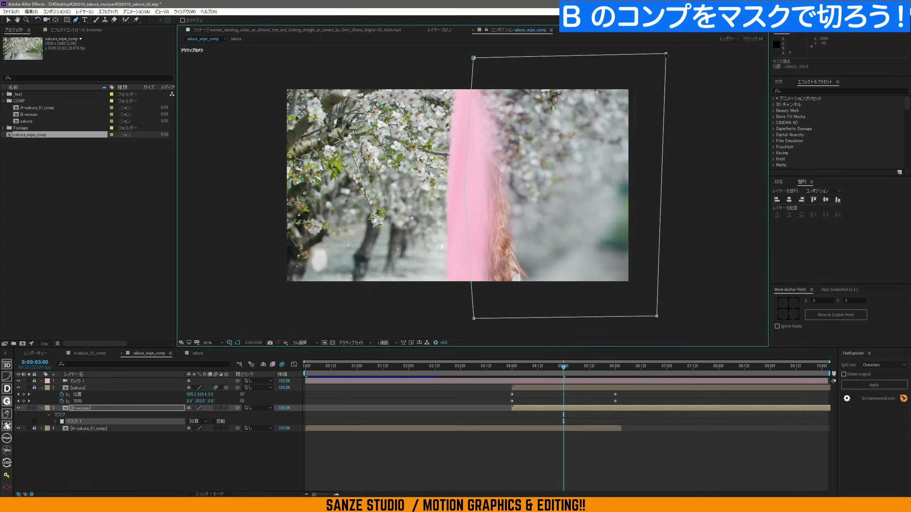
pyautogui.moveTo(657, 316); pyautogui.dragTo(676, 319)
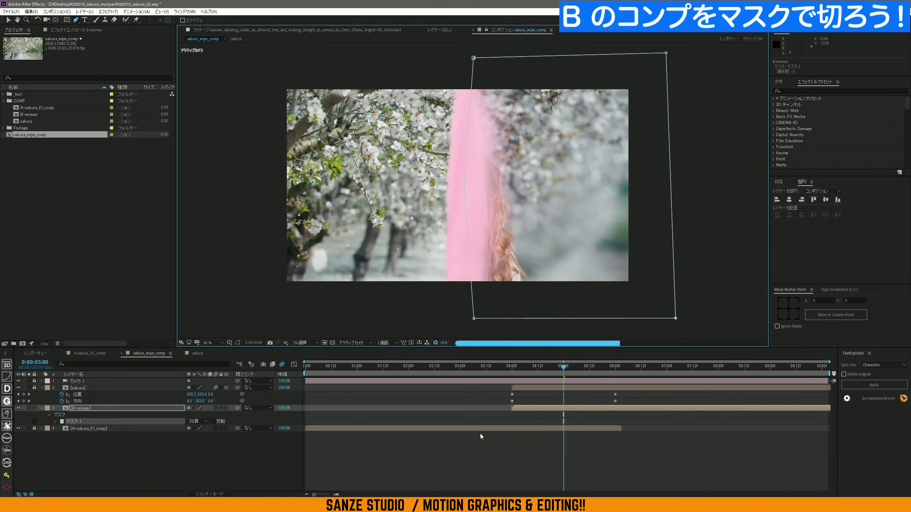
# - Keyframe Mask Path and fit the mask to the petal edge at 4:14
pyautogui.click(79, 410)
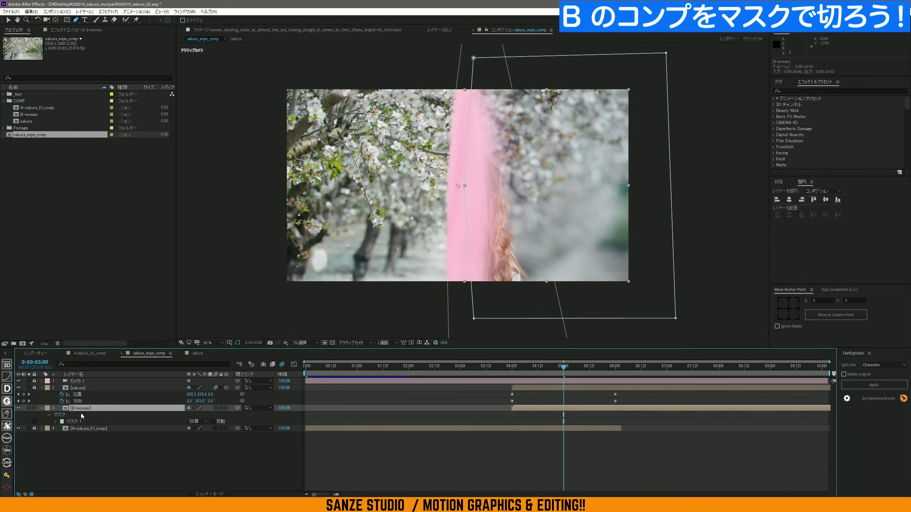
pyautogui.press('m')
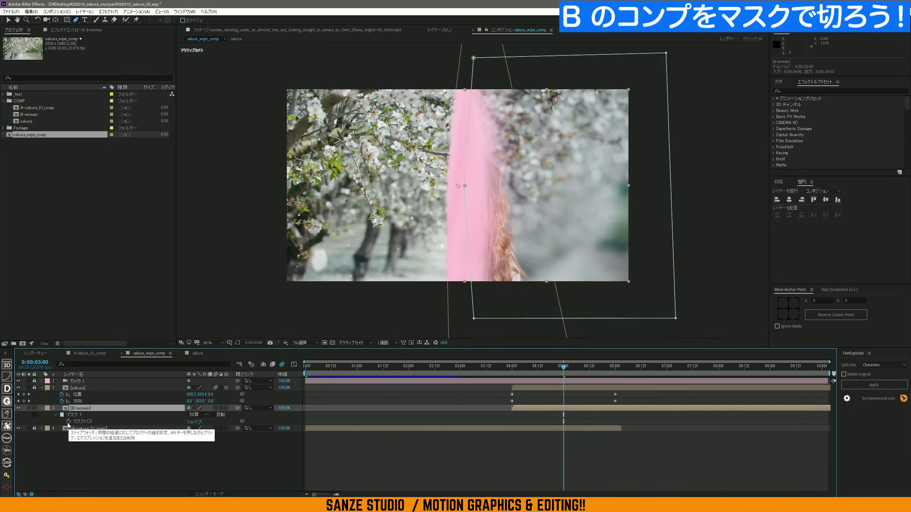
pyautogui.click(68, 422)
pyautogui.moveTo(562, 365); pyautogui.dragTo(543, 370)
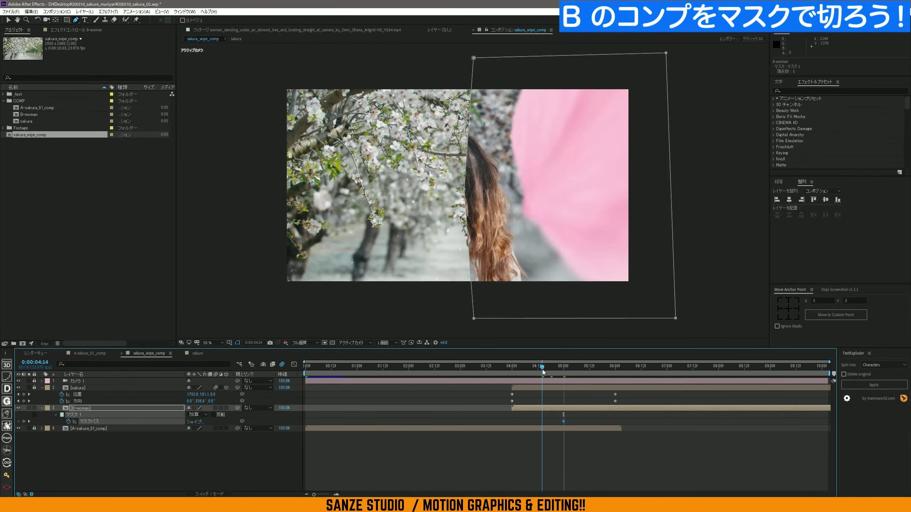
pyautogui.moveTo(474, 60); pyautogui.dragTo(543, 50)
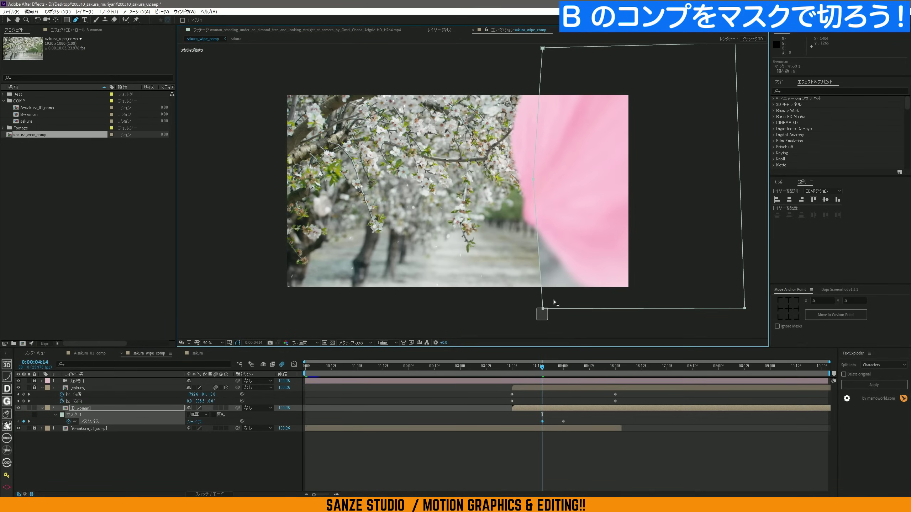
pyautogui.moveTo(625, 303); pyautogui.dragTo(627, 311)
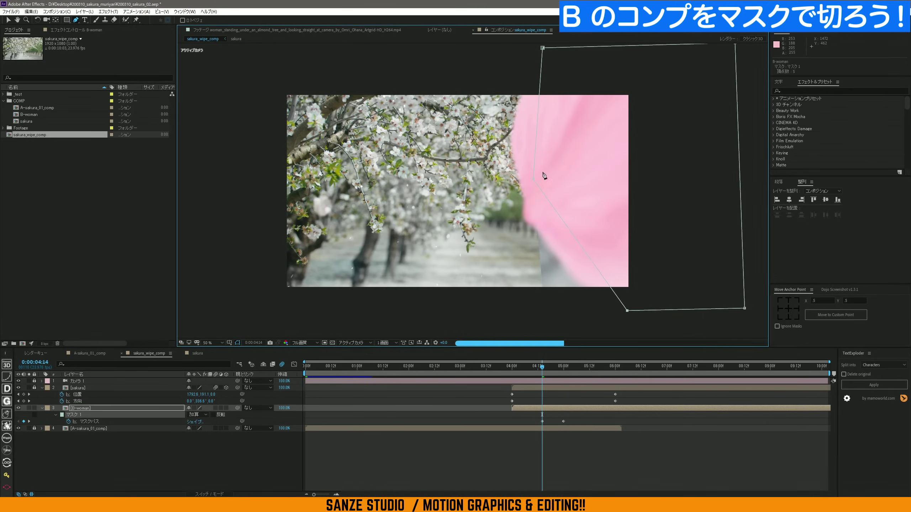
# - Reshape the mask along the petal edge at frames 4:11 and 4:07
pyautogui.moveTo(539, 369); pyautogui.dragTo(531, 369)
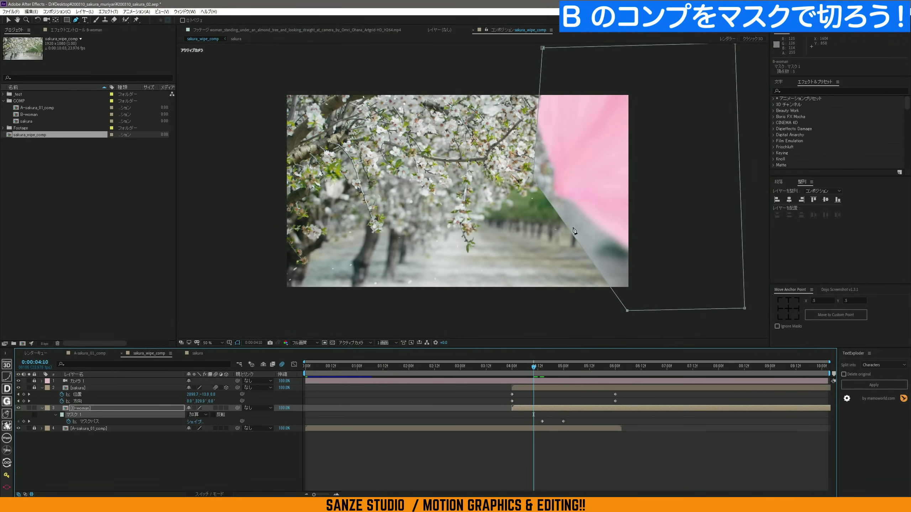
pyautogui.moveTo(533, 177); pyautogui.dragTo(578, 182)
pyautogui.moveTo(627, 310); pyautogui.dragTo(697, 269)
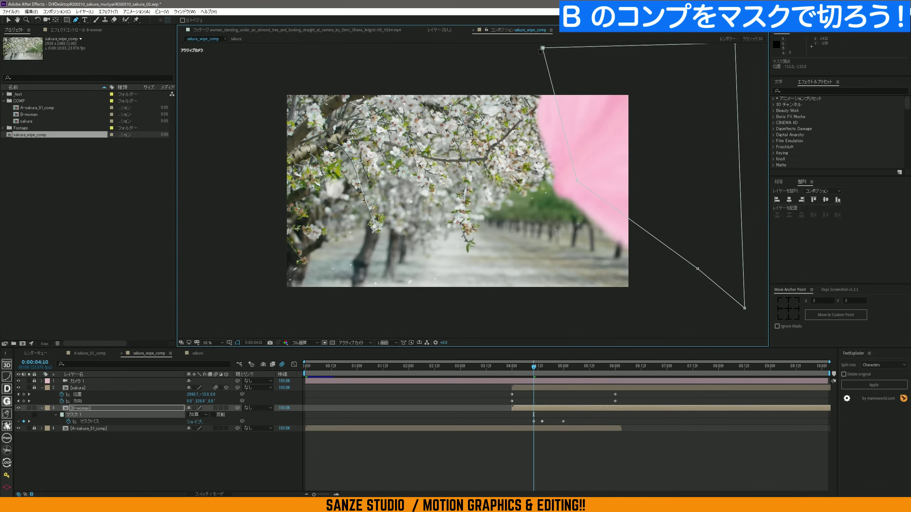
pyautogui.click(528, 370)
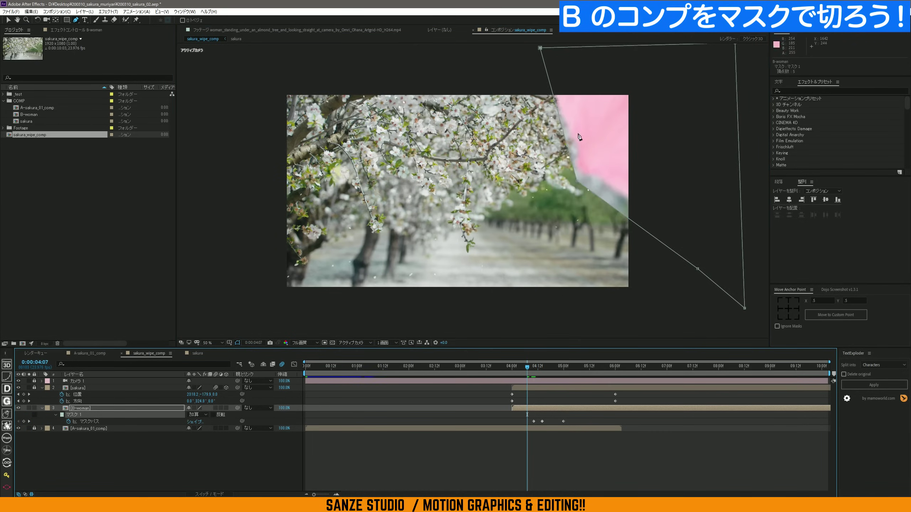
pyautogui.moveTo(576, 180); pyautogui.dragTo(594, 154)
pyautogui.moveTo(697, 269); pyautogui.dragTo(713, 232)
# - Trace the petal with the mask at 4:03 and 4:00, then check 4:00 to 4:10
pyautogui.click(518, 370)
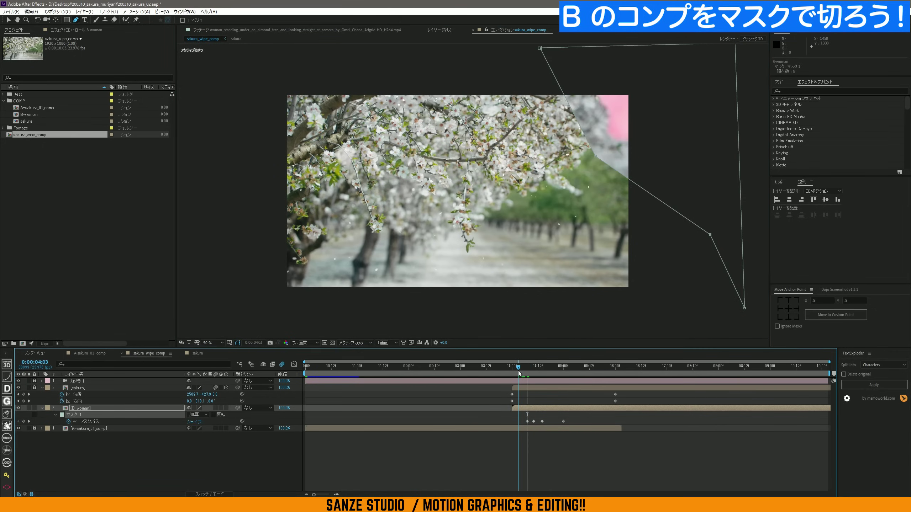
pyautogui.moveTo(596, 157); pyautogui.dragTo(624, 128)
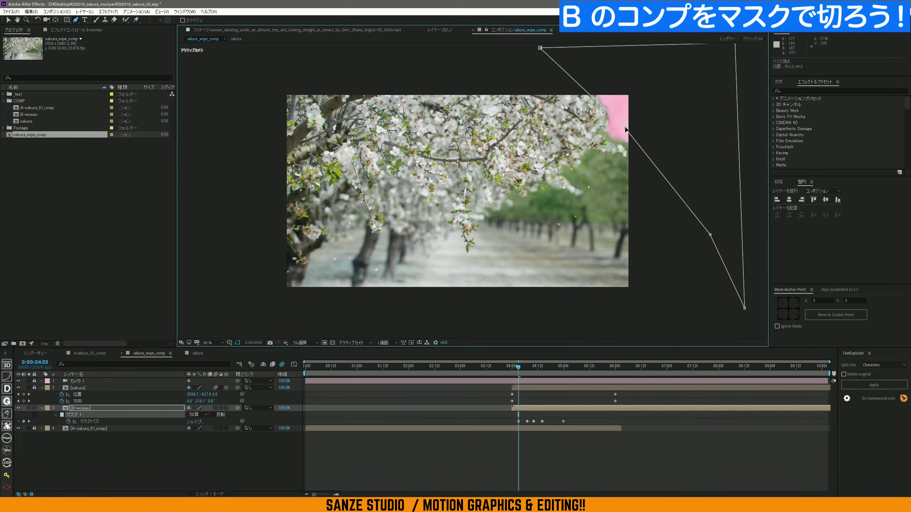
pyautogui.moveTo(554, 44); pyautogui.dragTo(583, 46)
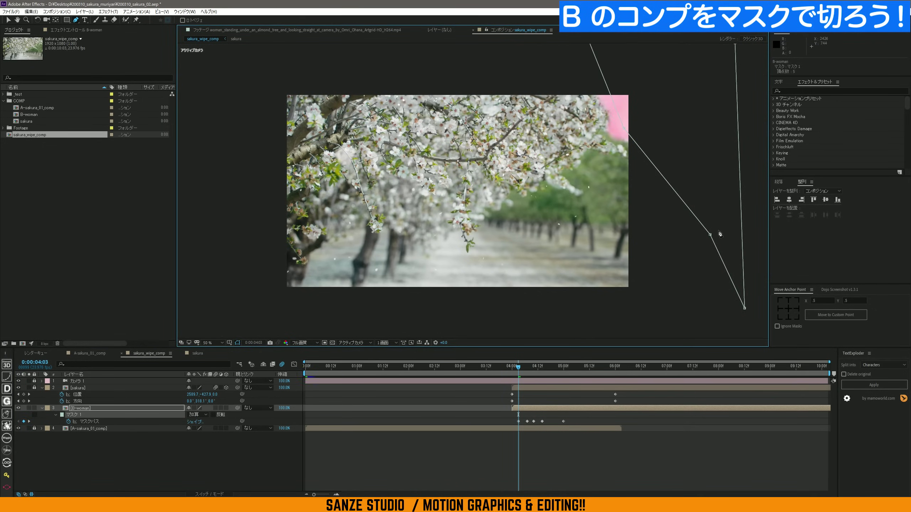
pyautogui.moveTo(712, 203); pyautogui.dragTo(708, 157)
pyautogui.moveTo(744, 309); pyautogui.dragTo(742, 150)
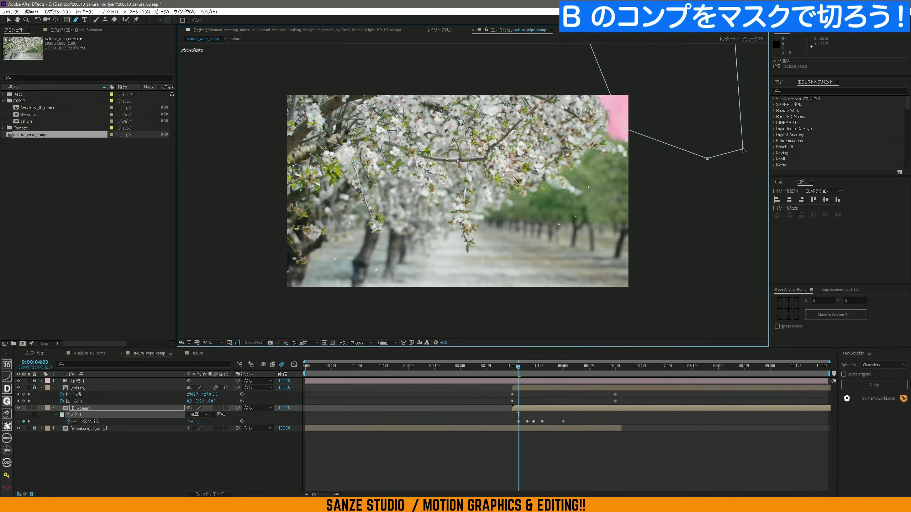
pyautogui.moveTo(517, 374); pyautogui.dragTo(513, 374)
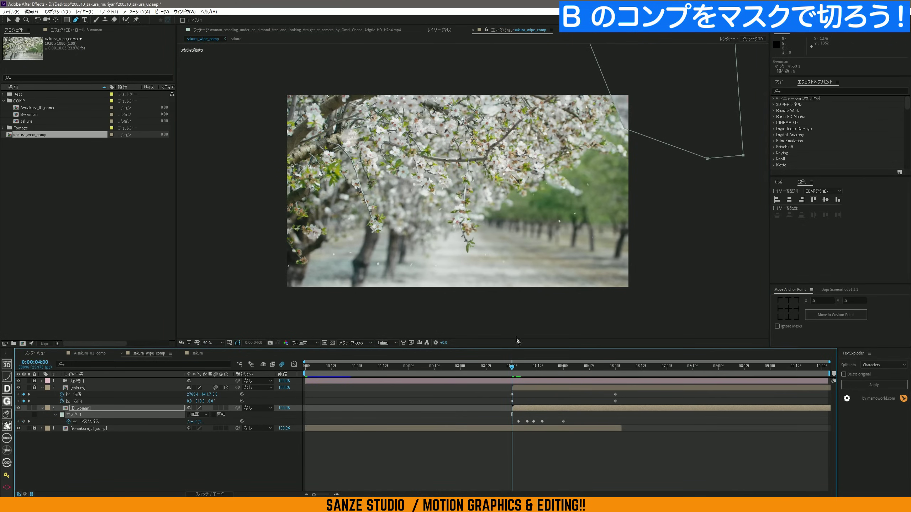
pyautogui.moveTo(624, 131); pyautogui.dragTo(640, 113)
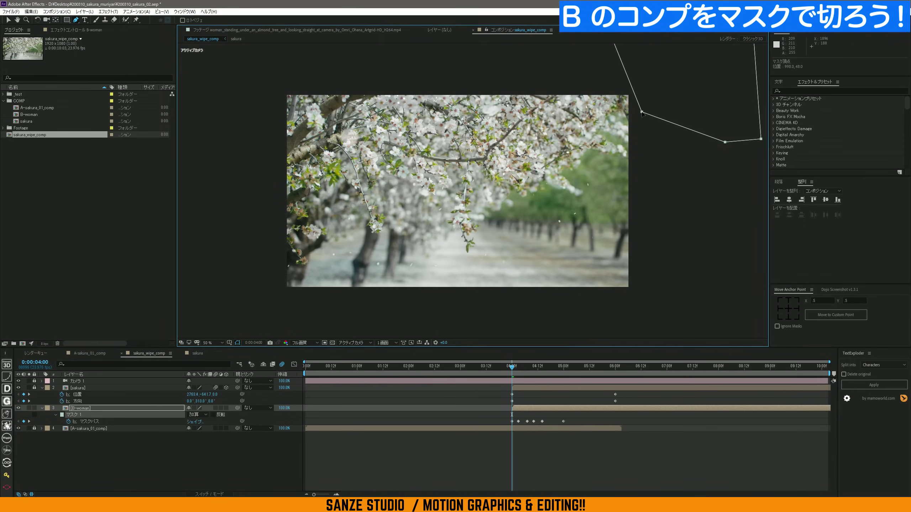
pyautogui.moveTo(512, 367); pyautogui.dragTo(551, 367)
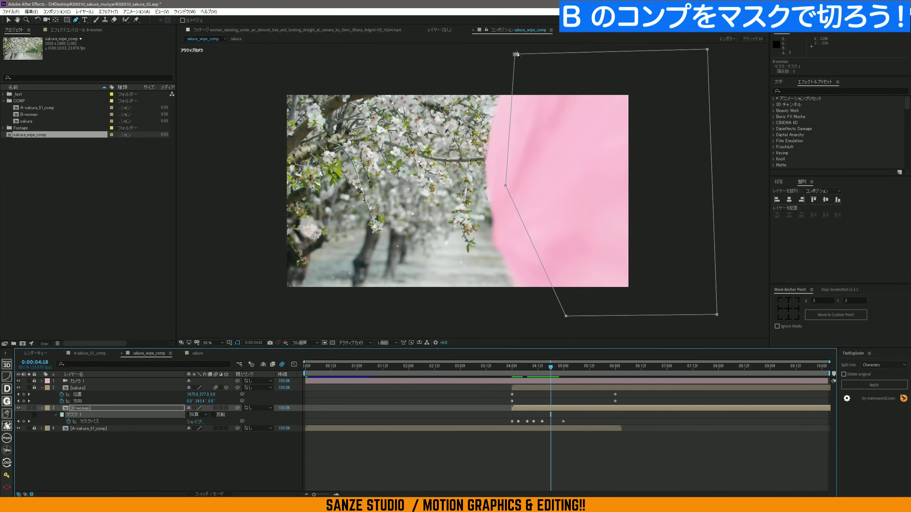
# - Fit the mask's left edge to the petal at 4:18, 5:03 and 5:09
pyautogui.moveTo(575, 316); pyautogui.dragTo(596, 315)
pyautogui.moveTo(564, 372); pyautogui.dragTo(570, 370)
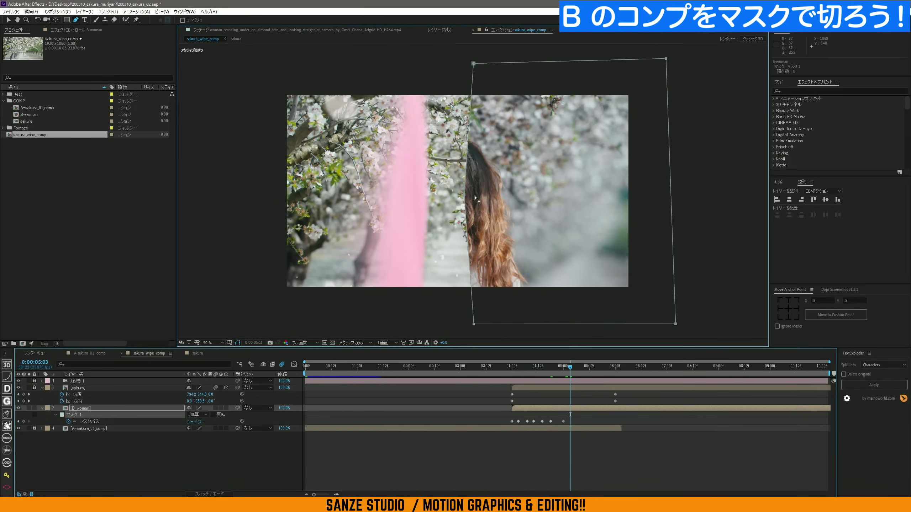
pyautogui.moveTo(465, 196); pyautogui.dragTo(404, 185)
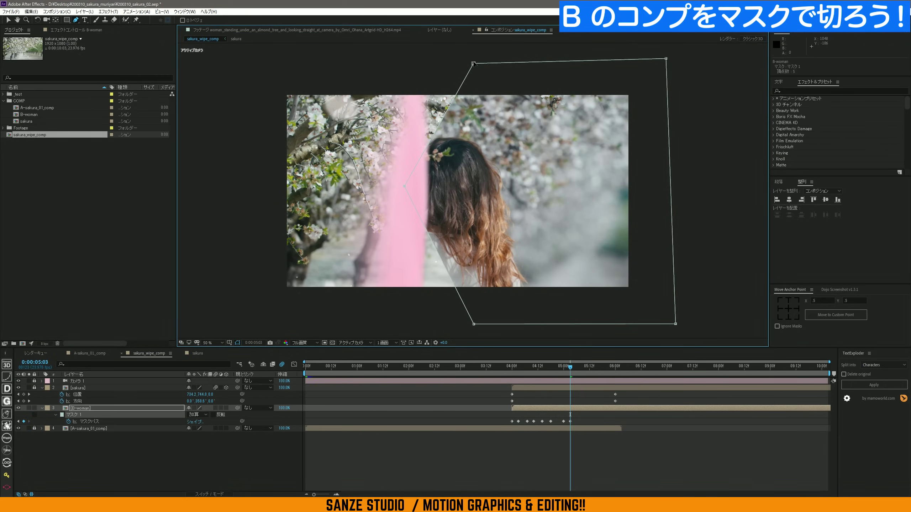
pyautogui.moveTo(409, 63); pyautogui.dragTo(418, 61)
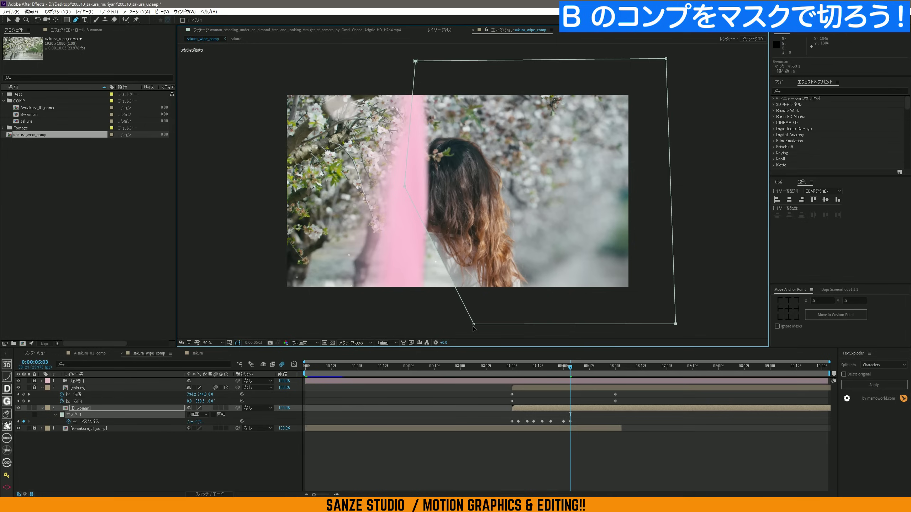
pyautogui.moveTo(473, 326); pyautogui.dragTo(400, 330)
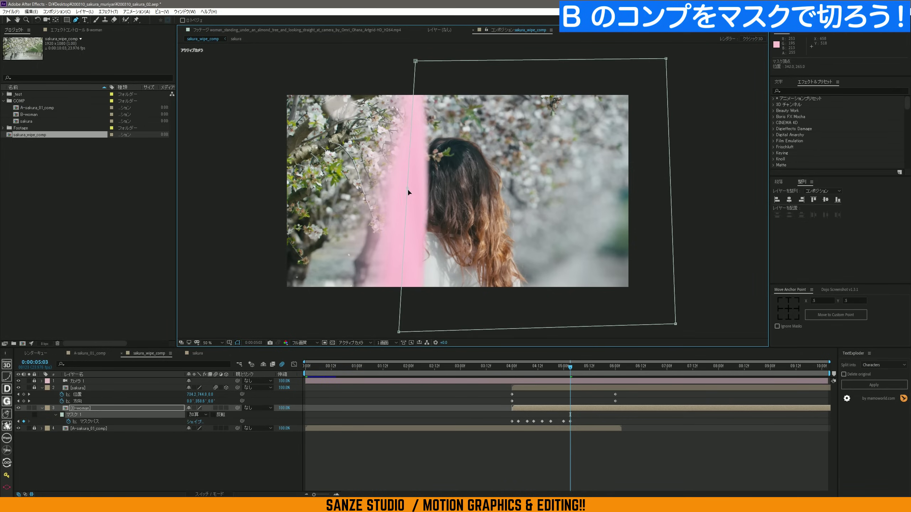
pyautogui.moveTo(578, 376); pyautogui.dragTo(583, 376)
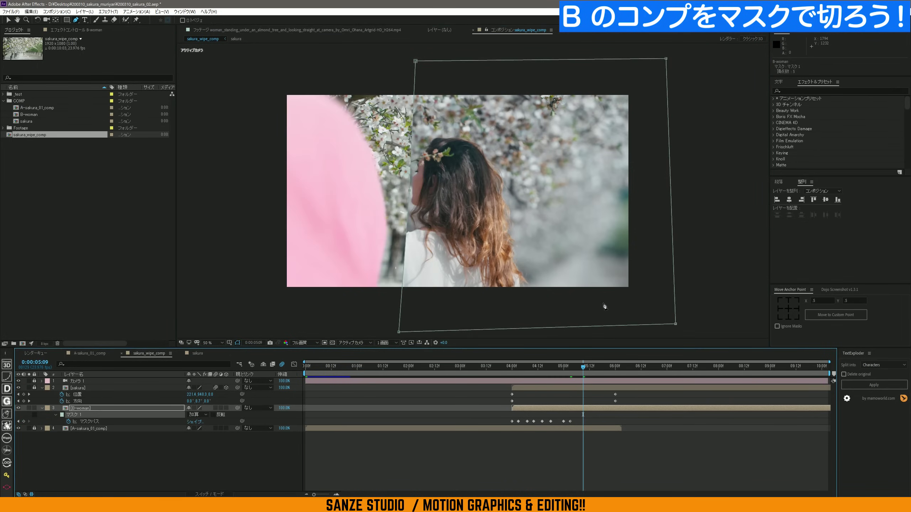
pyautogui.moveTo(408, 191); pyautogui.dragTo(372, 217)
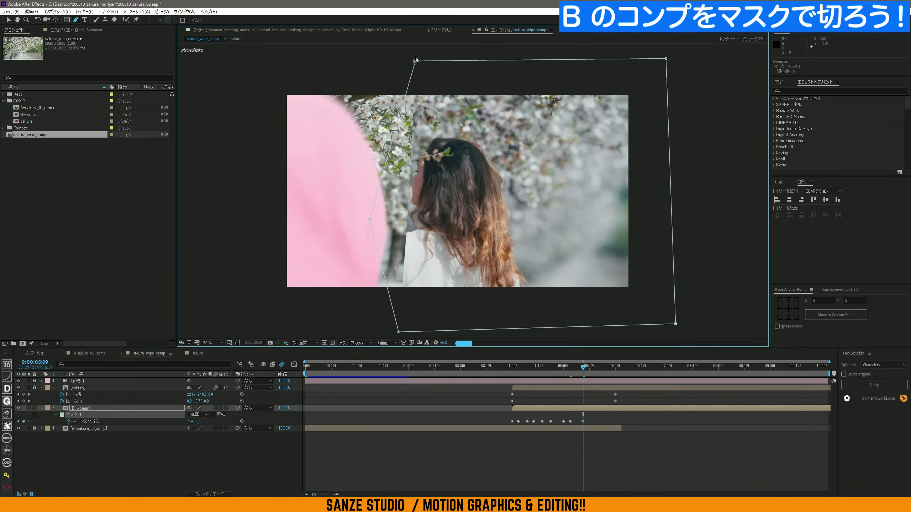
pyautogui.moveTo(415, 60); pyautogui.dragTo(283, 69)
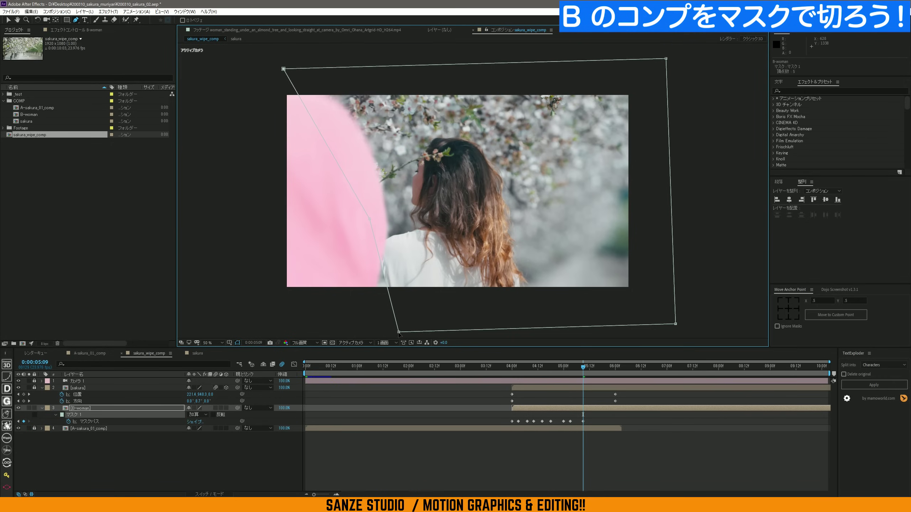
# - Adjust the mask's left points at 5:19, then scrub the wipe to verify tracking
pyautogui.hotkey('shift', 'pagedown')
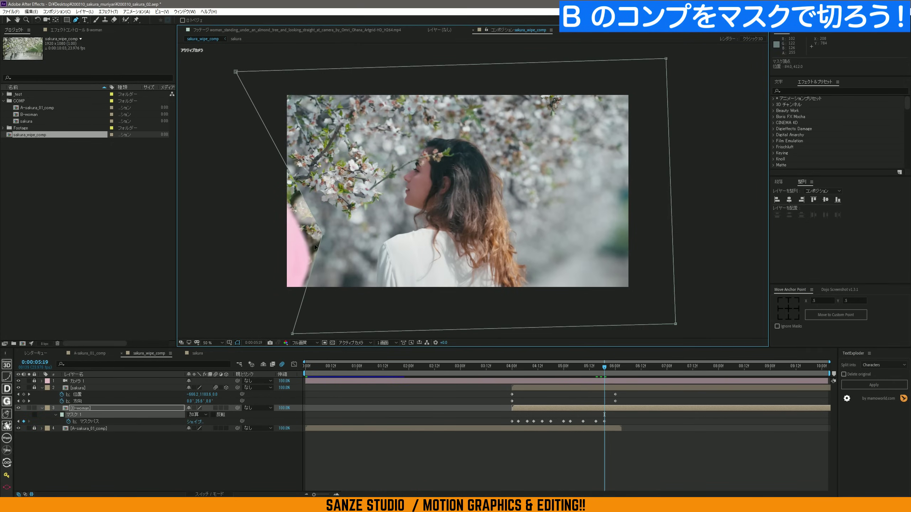
pyautogui.moveTo(369, 218); pyautogui.dragTo(302, 261)
pyautogui.moveTo(222, 71); pyautogui.dragTo(217, 65)
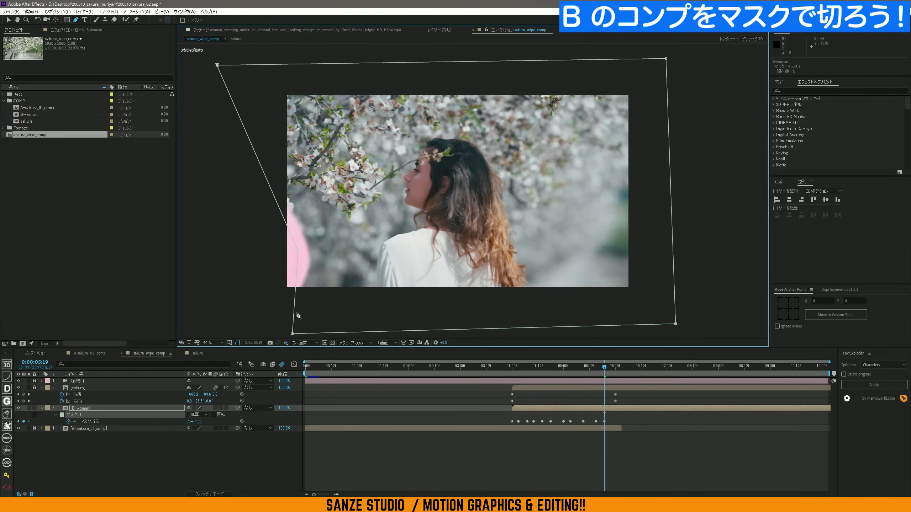
pyautogui.moveTo(292, 334); pyautogui.dragTo(277, 336)
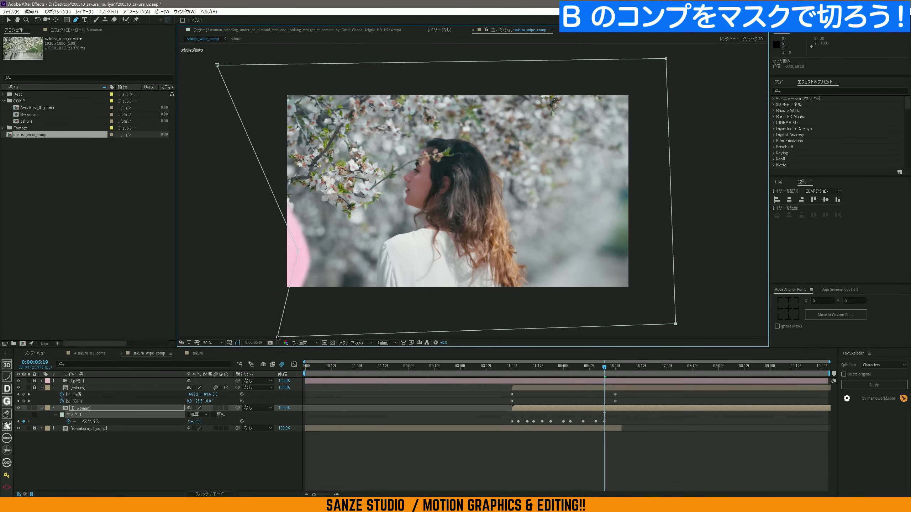
pyautogui.click(610, 371)
pyautogui.moveTo(298, 251); pyautogui.dragTo(274, 270)
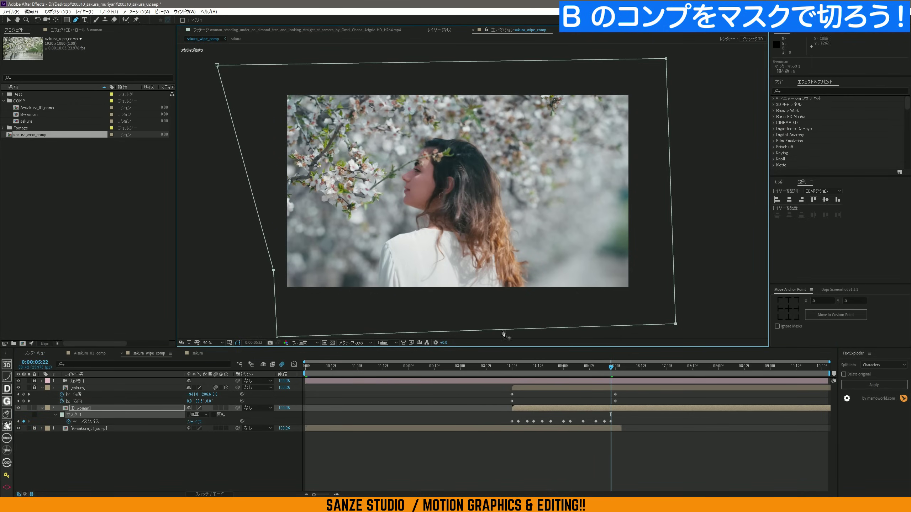
pyautogui.moveTo(608, 373); pyautogui.dragTo(562, 369)
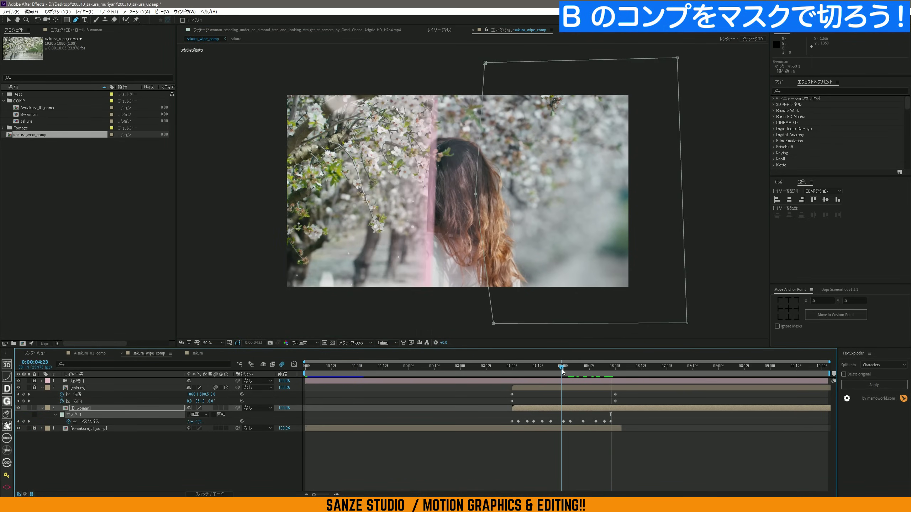
pyautogui.moveTo(563, 371); pyautogui.dragTo(569, 373)
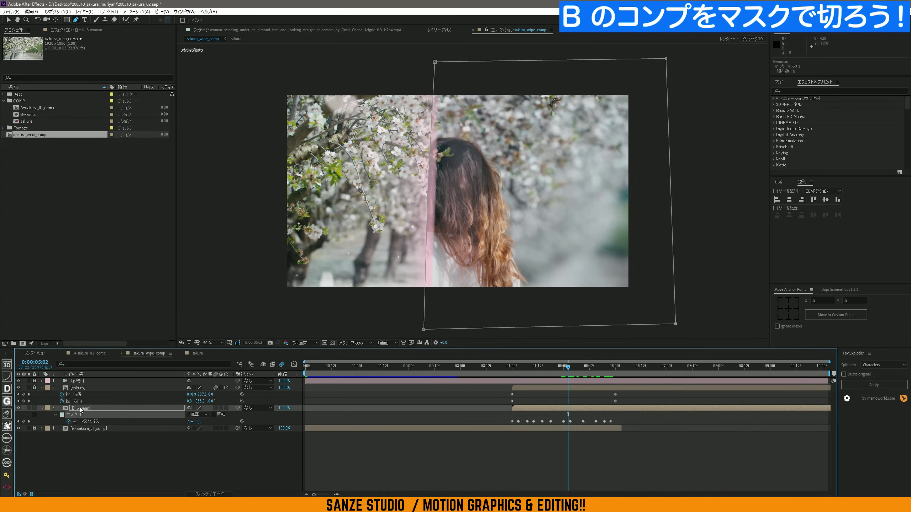
pyautogui.click(159, 425)
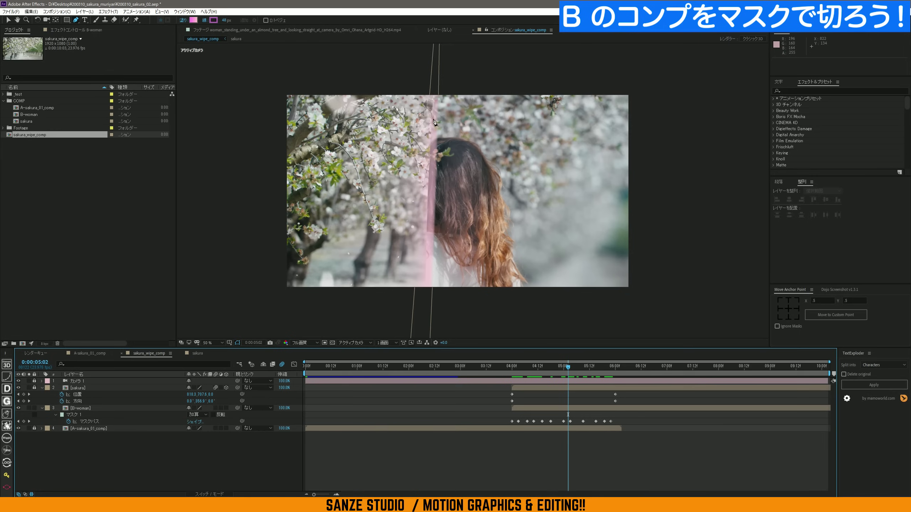
# - At 100% view, compare a 0 feather, then set B-woman's Mask Feather to 43 pixels
pyautogui.press('/')
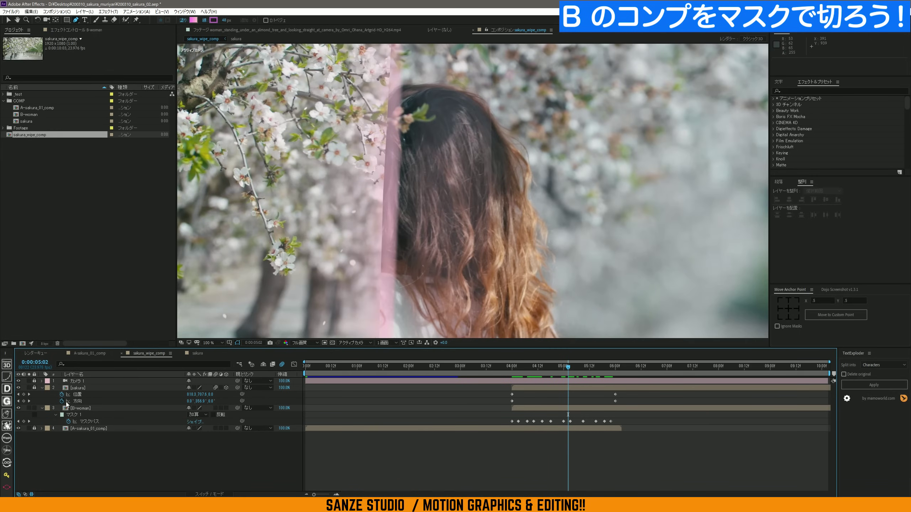
pyautogui.click(78, 408)
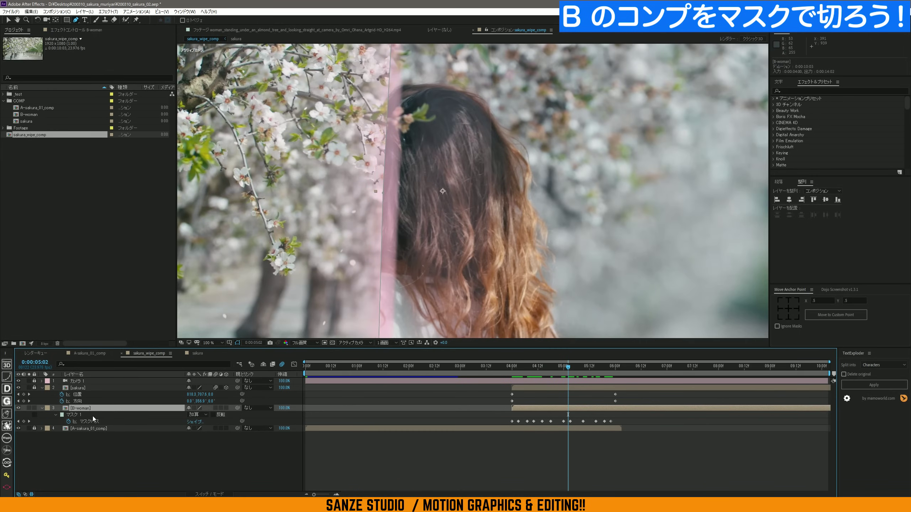
pyautogui.press('f')
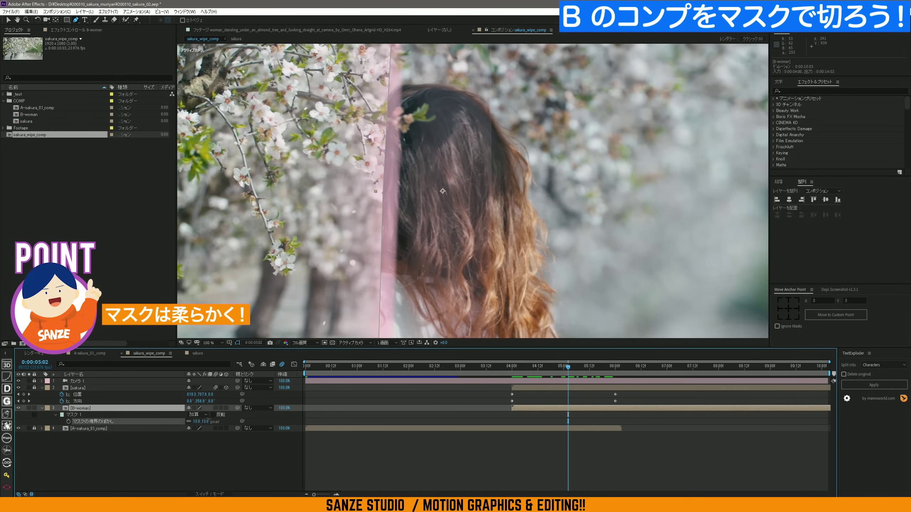
pyautogui.moveTo(209, 420); pyautogui.dragTo(211, 419)
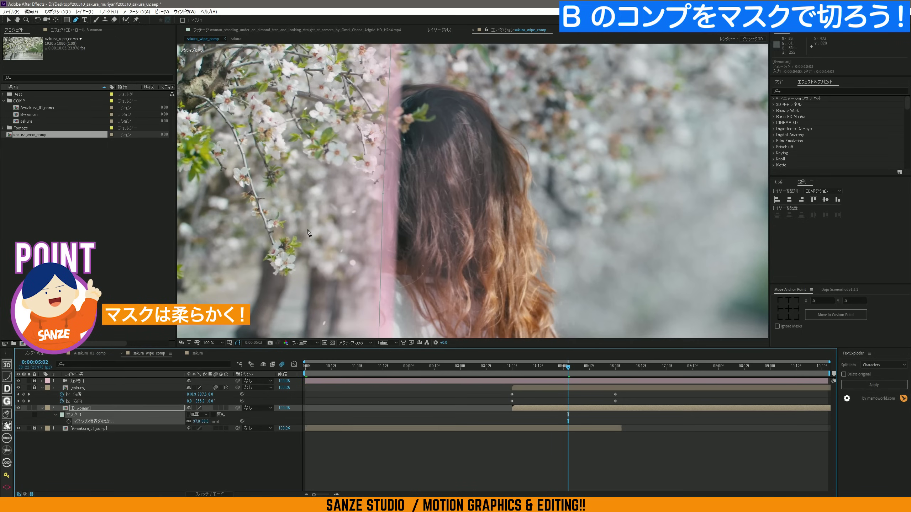
pyautogui.click(218, 469)
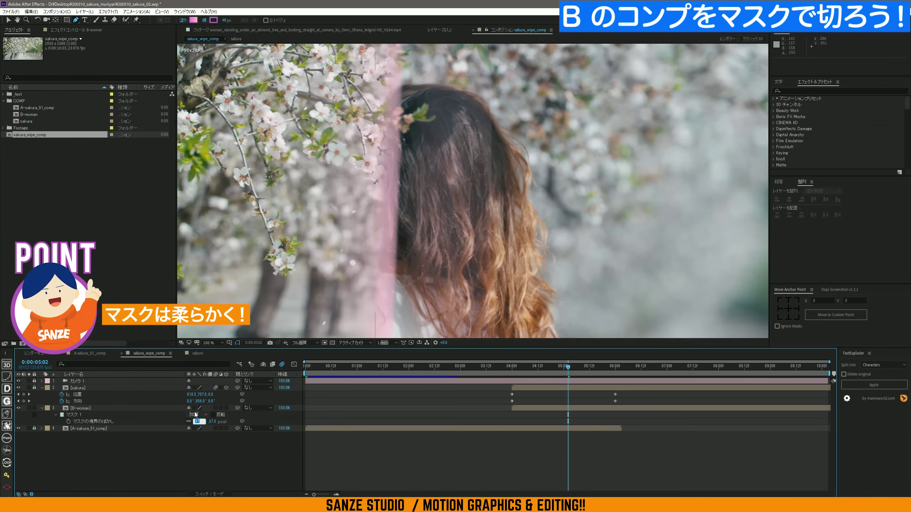
pyautogui.write('0')
pyautogui.press('Return')
pyautogui.click(291, 423)
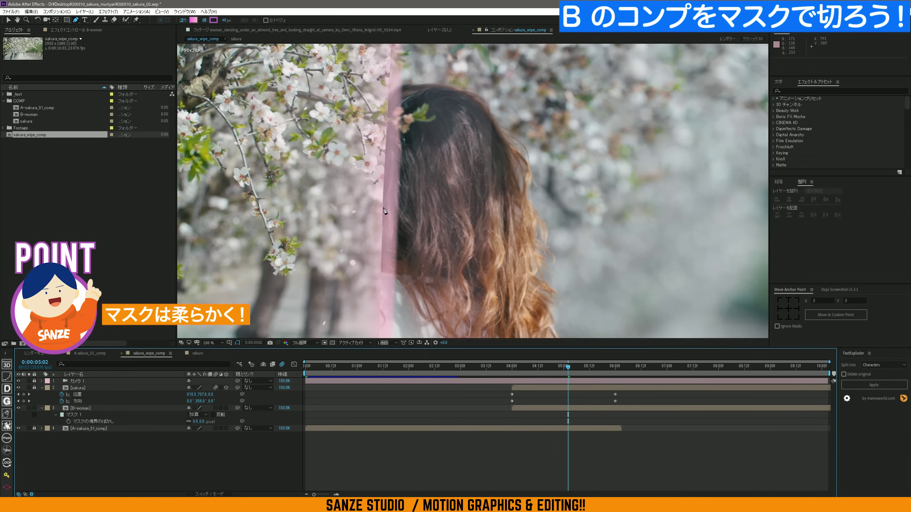
pyautogui.hotkey('ctrl', 'z')
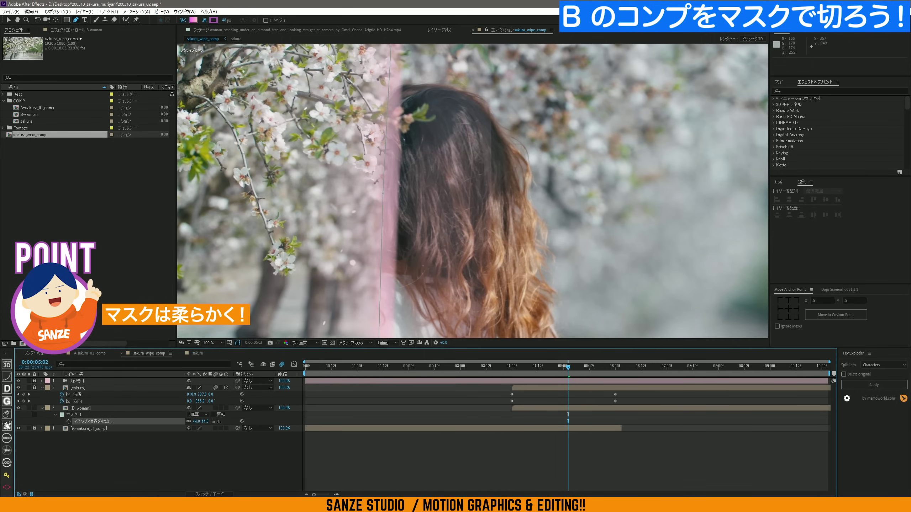
pyautogui.moveTo(216, 422); pyautogui.dragTo(222, 433)
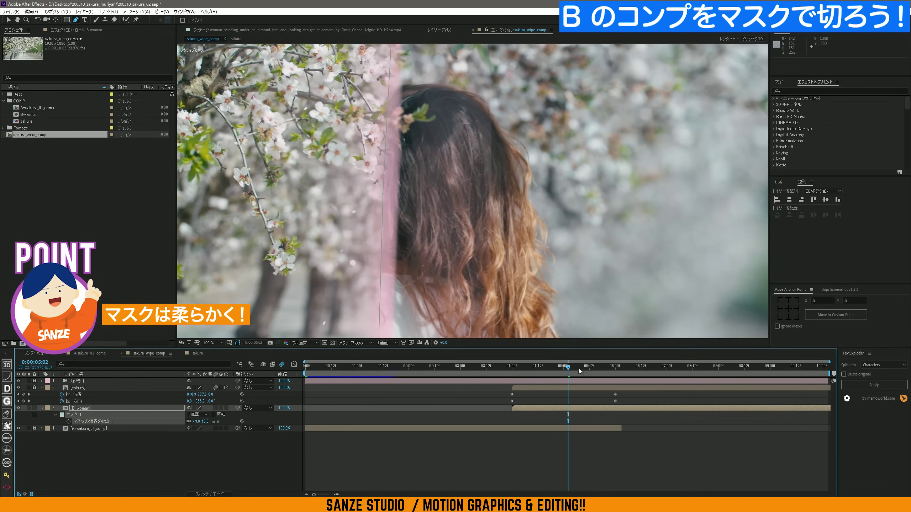
pyautogui.click(553, 365)
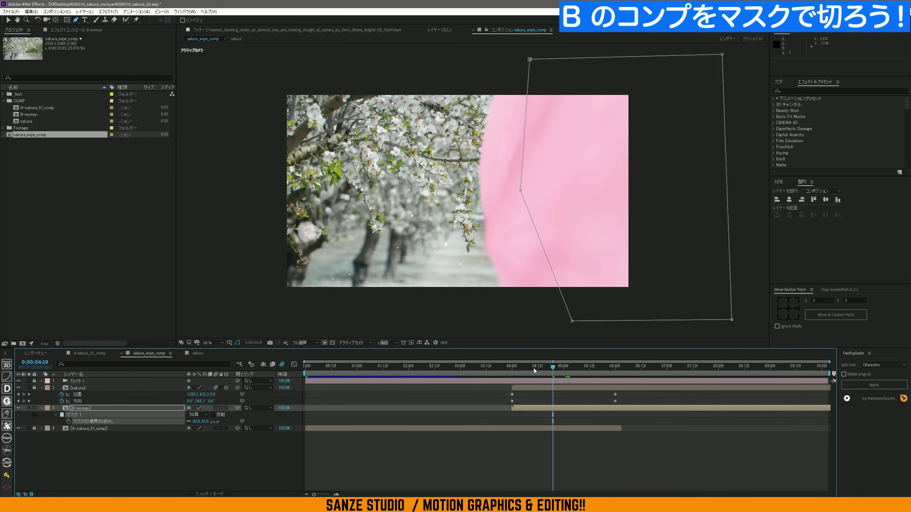
pyautogui.moveTo(534, 369); pyautogui.dragTo(275, 369)
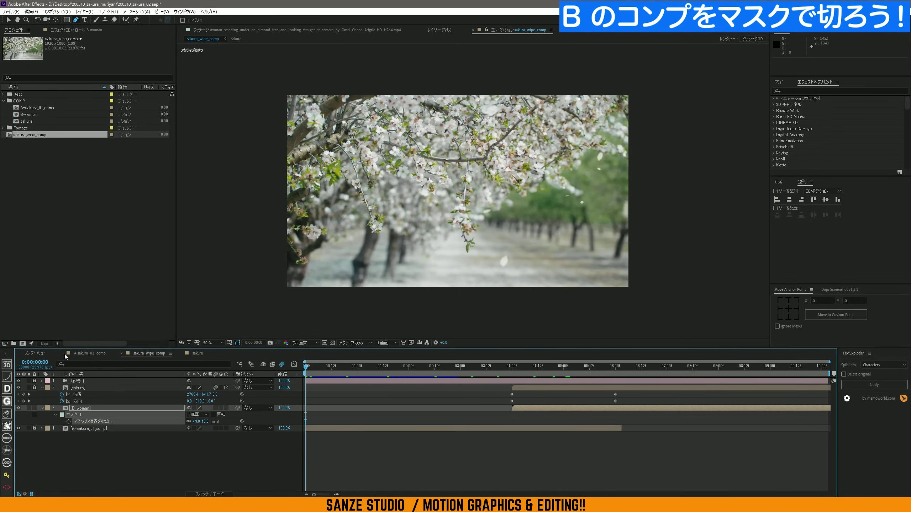
# - Collapse the sakura layer and preview the wipe, stopping where the petal enters
pyautogui.click(42, 388)
pyautogui.press('space')
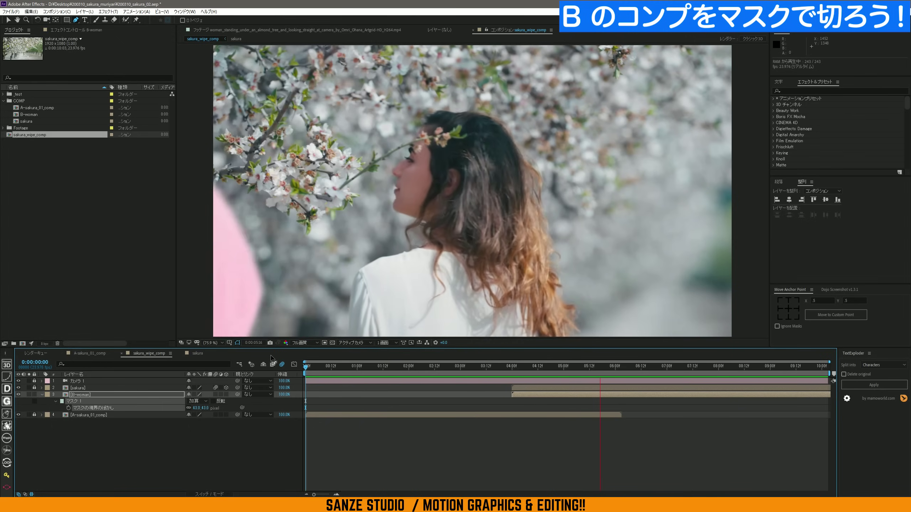
pyautogui.moveTo(511, 395); pyautogui.dragTo(555, 392)
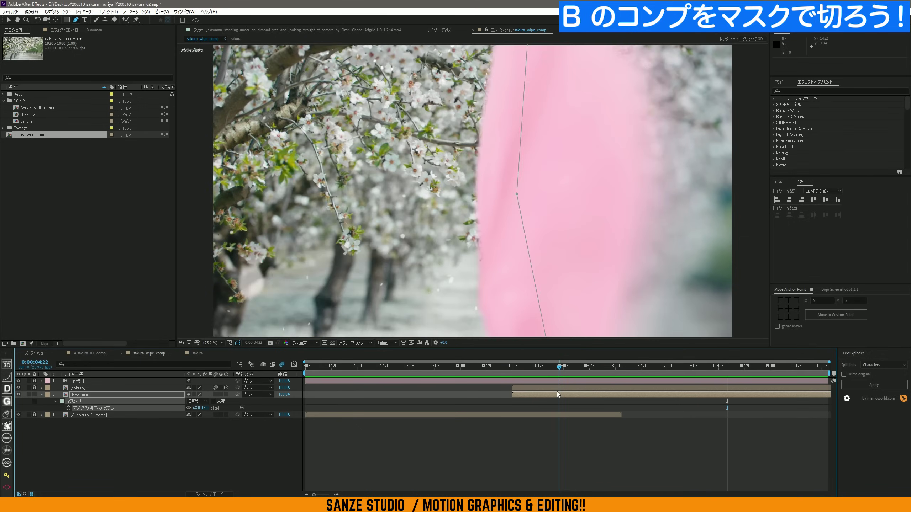
# - Search Effects & Presets for 彩度 and apply 自然な彩度 to the B-woman layer
pyautogui.click(801, 90)
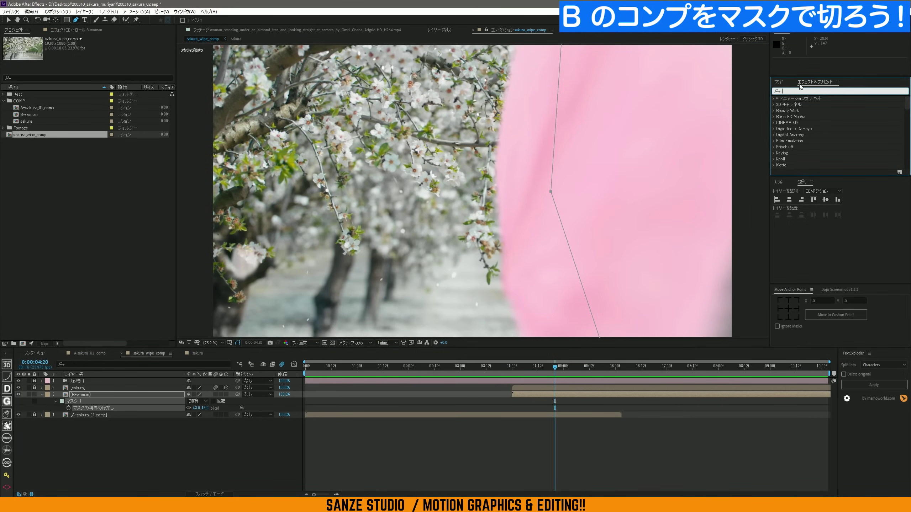
pyautogui.write('さい')
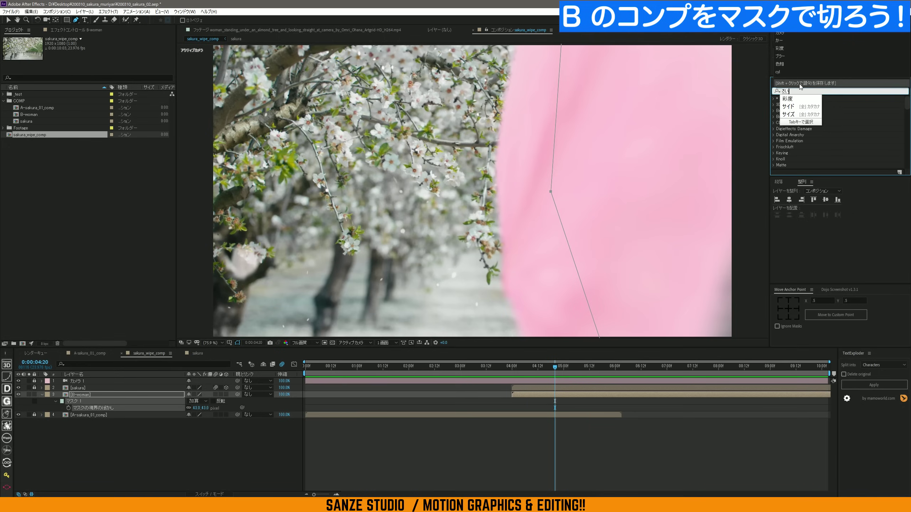
pyautogui.press('BackSpace')
pyautogui.press('BackSpace')
pyautogui.write('いど')
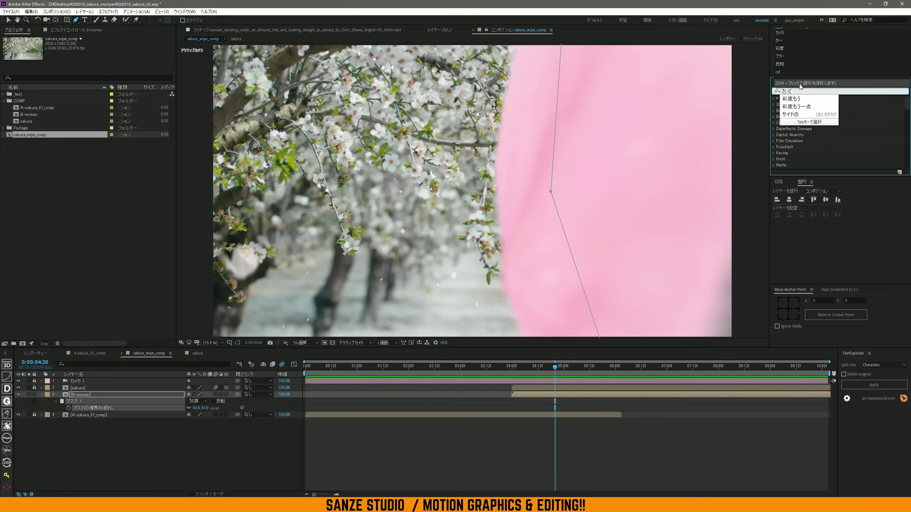
pyautogui.press('space')
pyautogui.press('Return')
pyautogui.moveTo(800, 110); pyautogui.dragTo(633, 212)
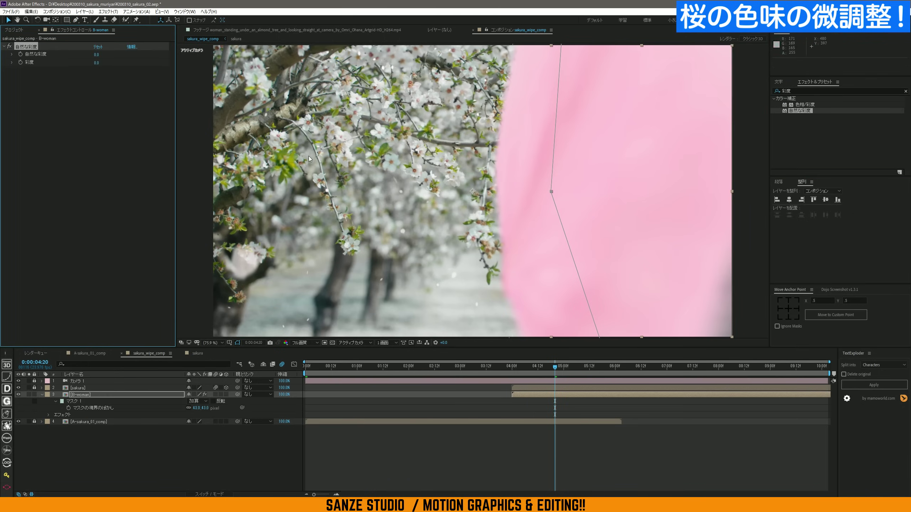
# - Set the sakura layer's 自然な彩度 to about −43.5, then scrub and preview the wipe
pyautogui.moveTo(88, 58); pyautogui.dragTo(67, 67)
pyautogui.hotkey('ctrl', 'z')
pyautogui.hotkey('ctrl', 'z')
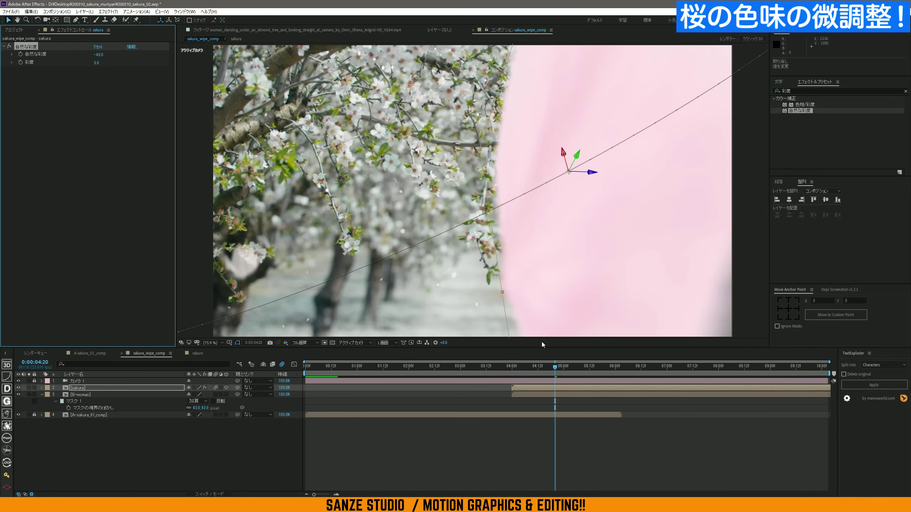
pyautogui.click(575, 368)
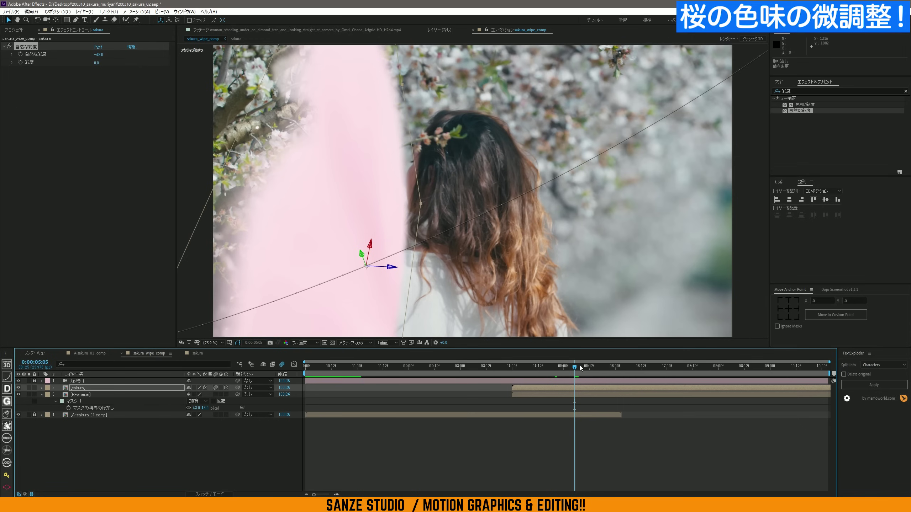
pyautogui.moveTo(575, 368); pyautogui.dragTo(490, 365)
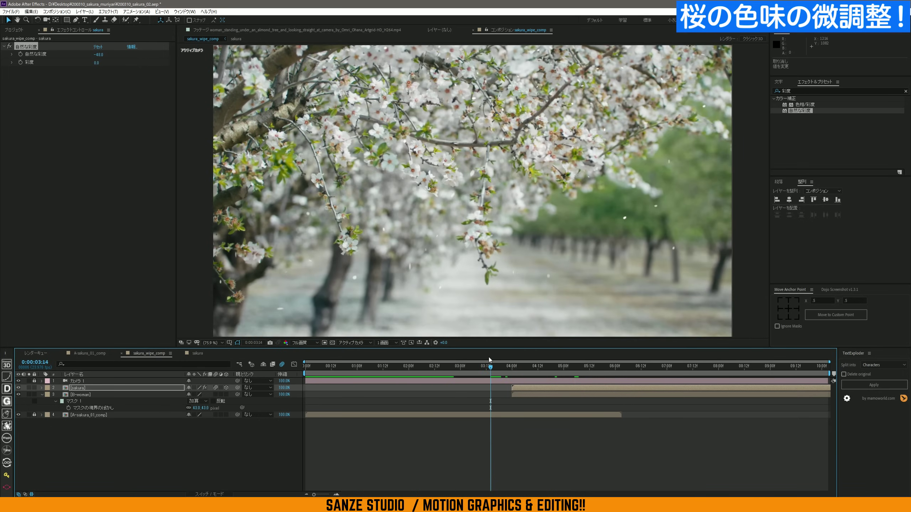
pyautogui.press('space')
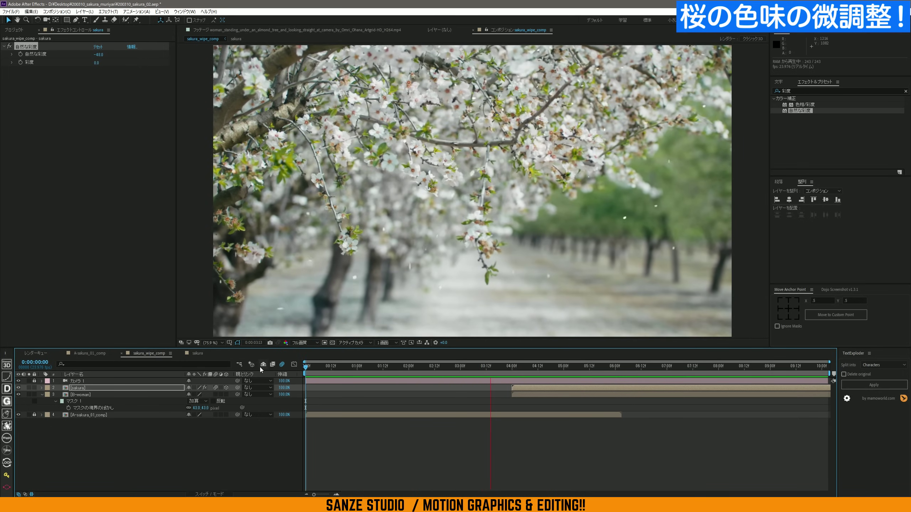